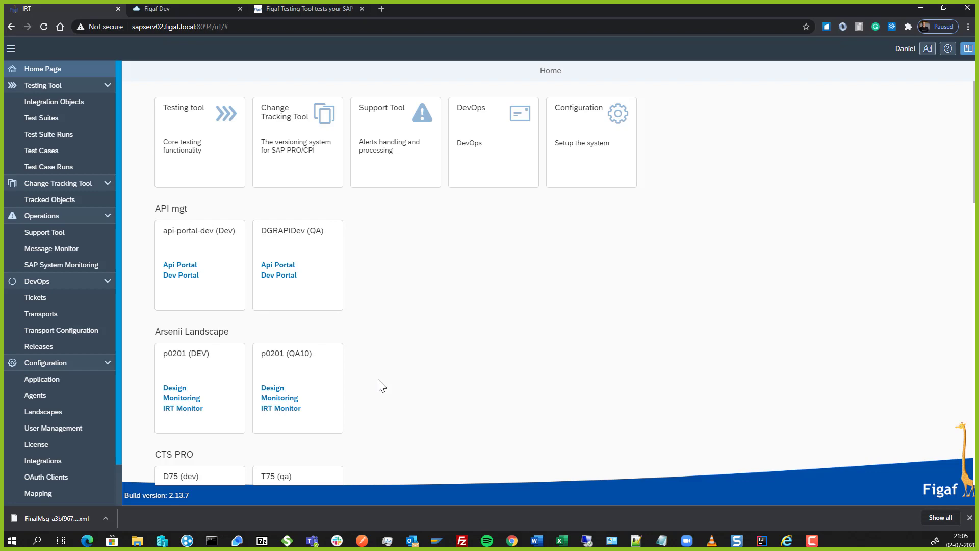
# Step: Switch to IntelliJ IDEA and open build-irt.gradle from the project root to review its plugin configuration
pyautogui.hotkey('alt', 'Tab')
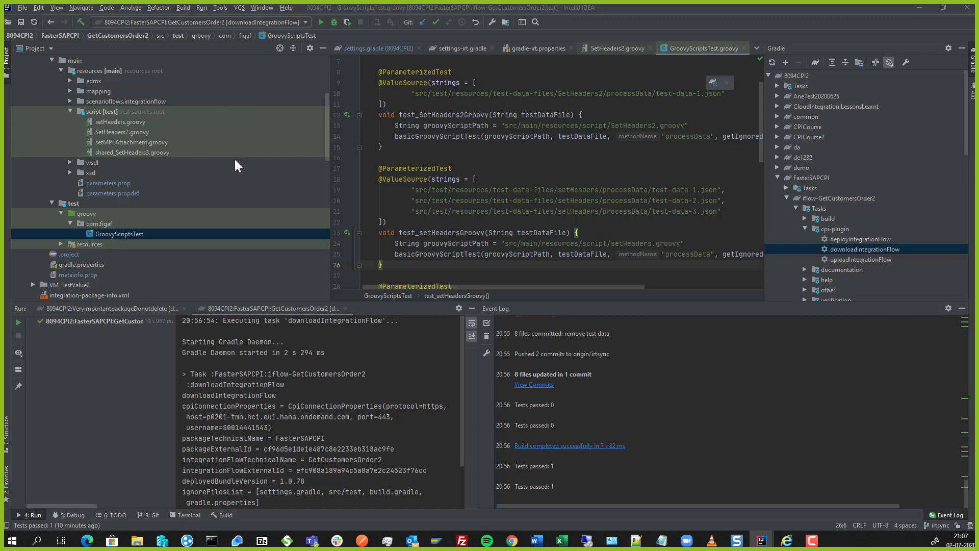
pyautogui.scroll(-15, 232, 157)
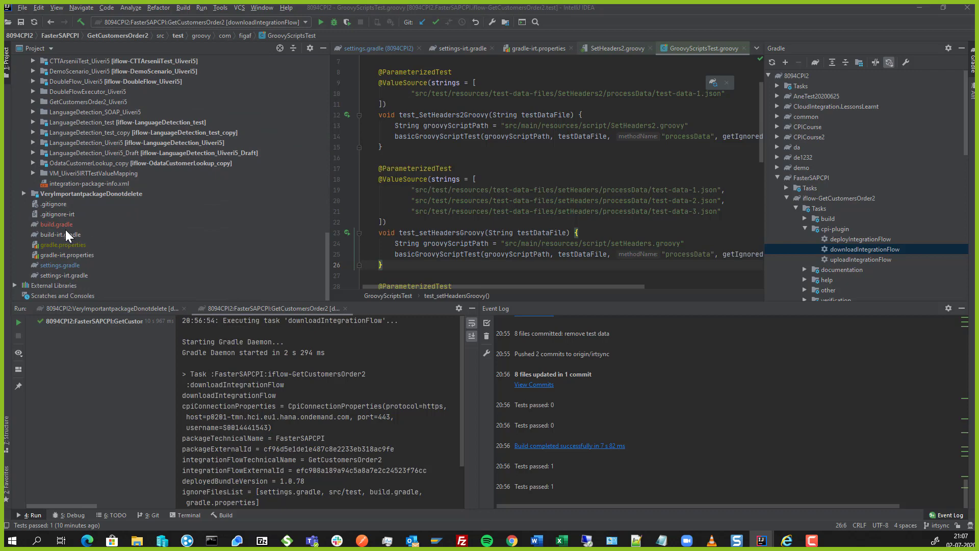
pyautogui.doubleClick(64, 236)
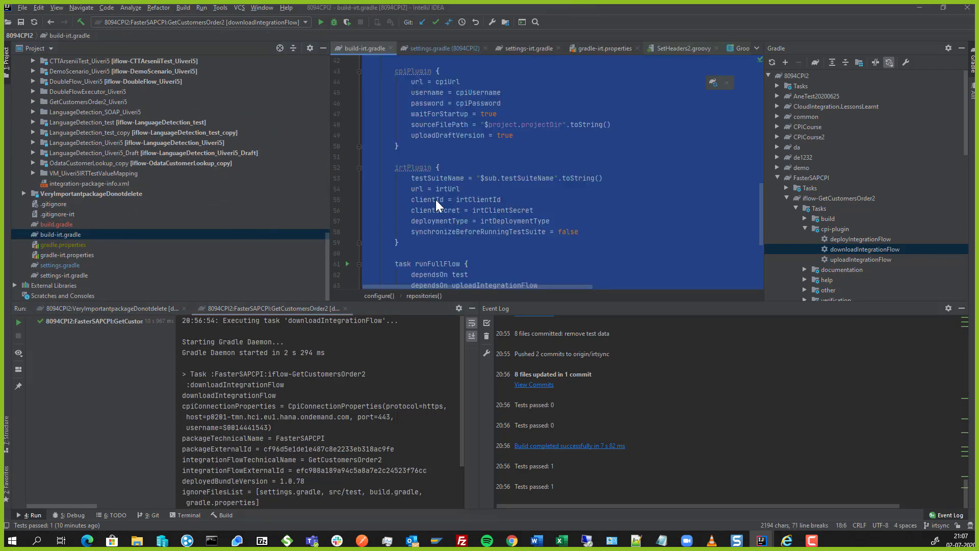
pyautogui.click(437, 200)
pyautogui.scroll(14, 435, 200)
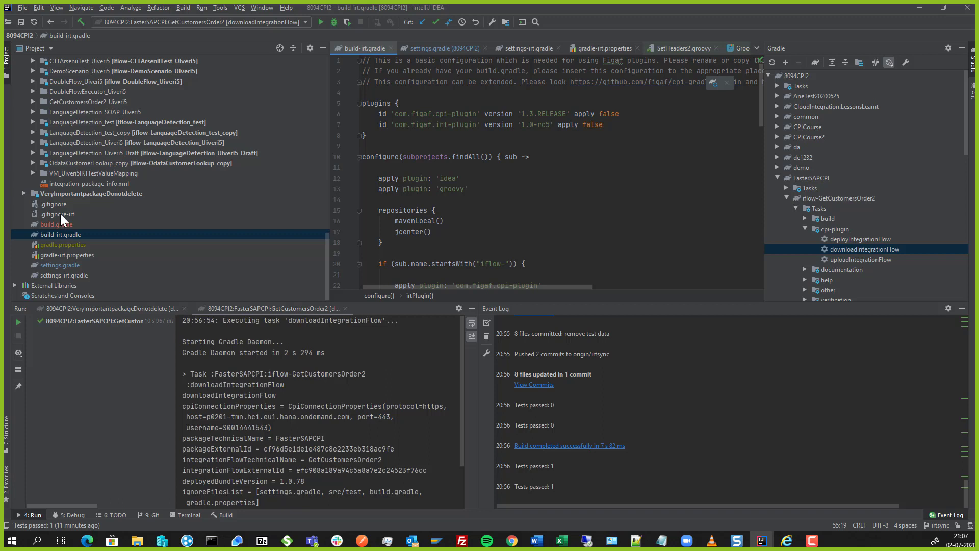
# Step: Open test-data-1.json from GetCustomersOrder2's SetHeaders2.processData test resources and examine its input and output sections
pyautogui.scroll(10, 57, 216)
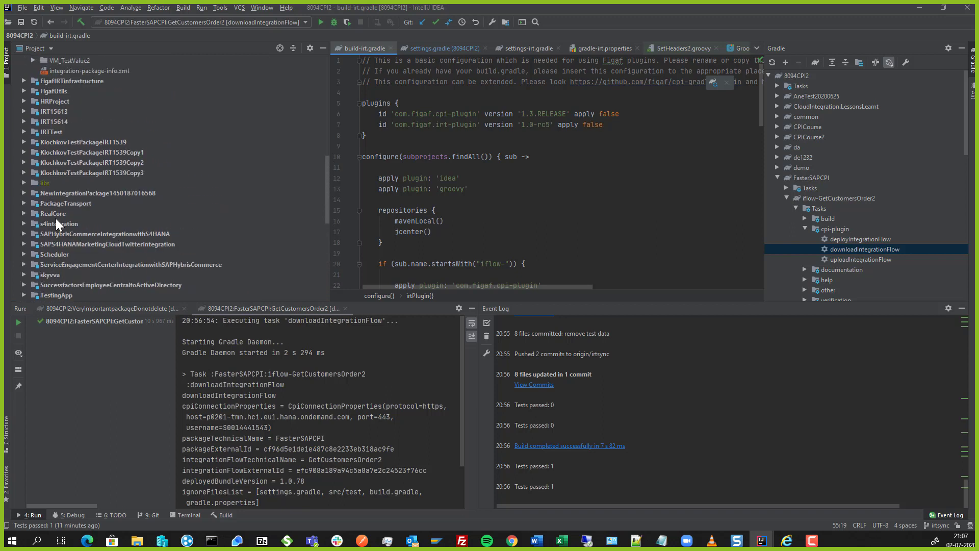
pyautogui.scroll(10, 56, 218)
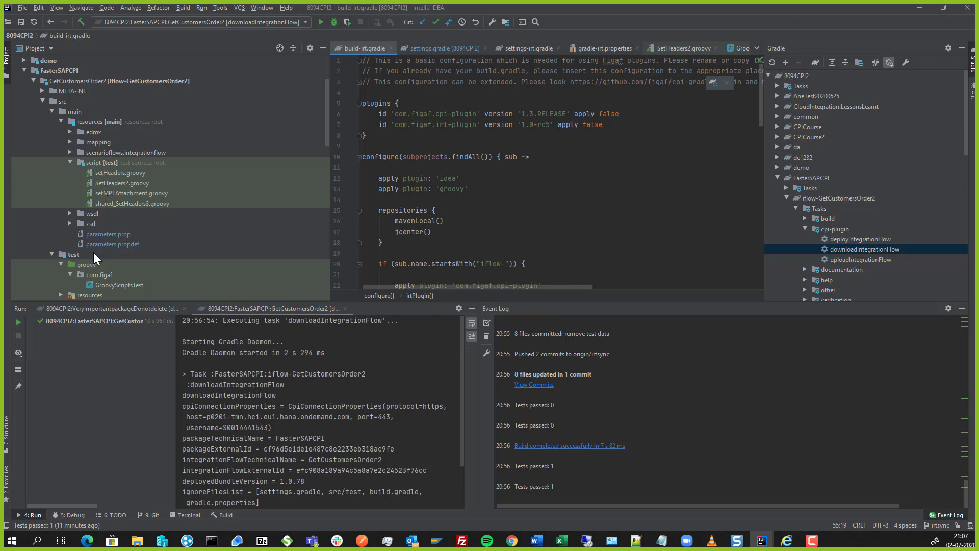
pyautogui.click(102, 283)
pyautogui.scroll(-3, 100, 281)
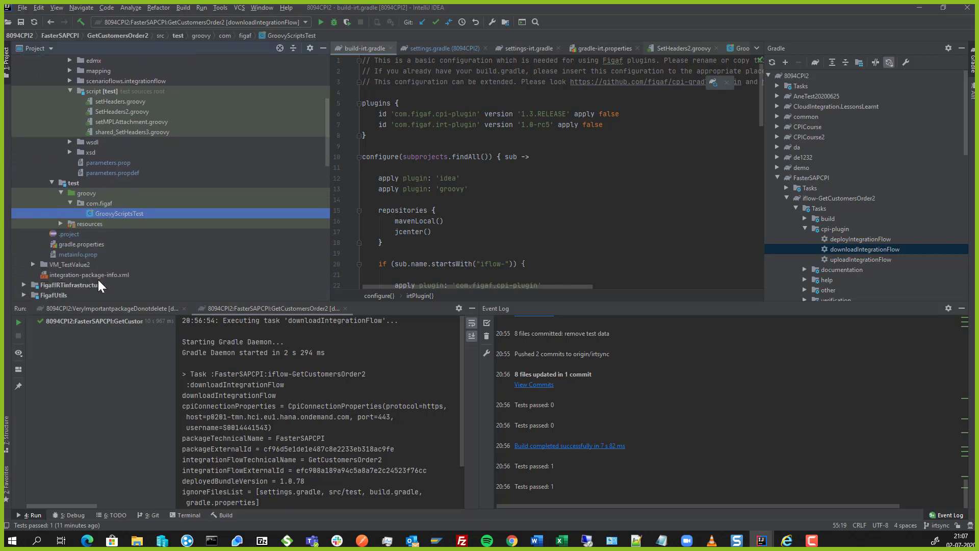
pyautogui.click(61, 203)
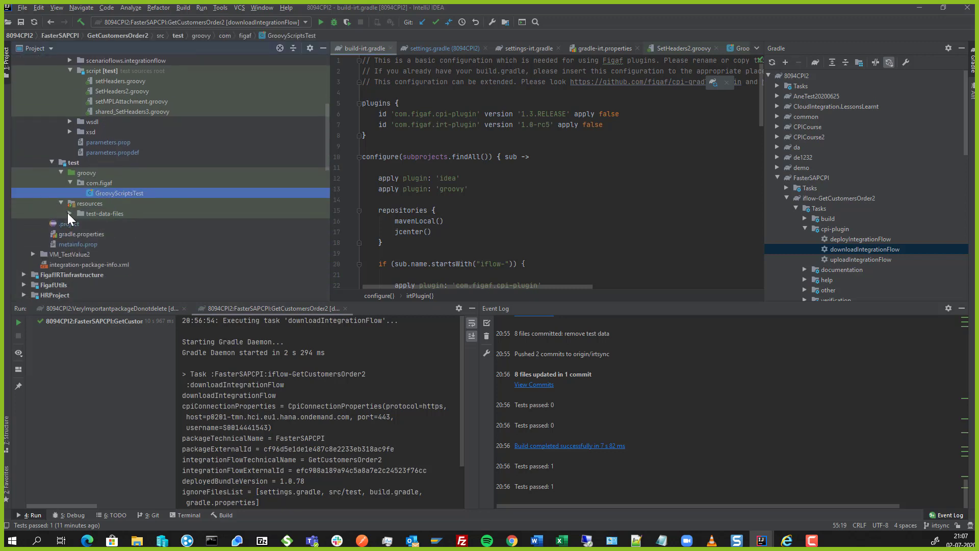
pyautogui.click(68, 213)
pyautogui.click(79, 223)
pyautogui.click(79, 222)
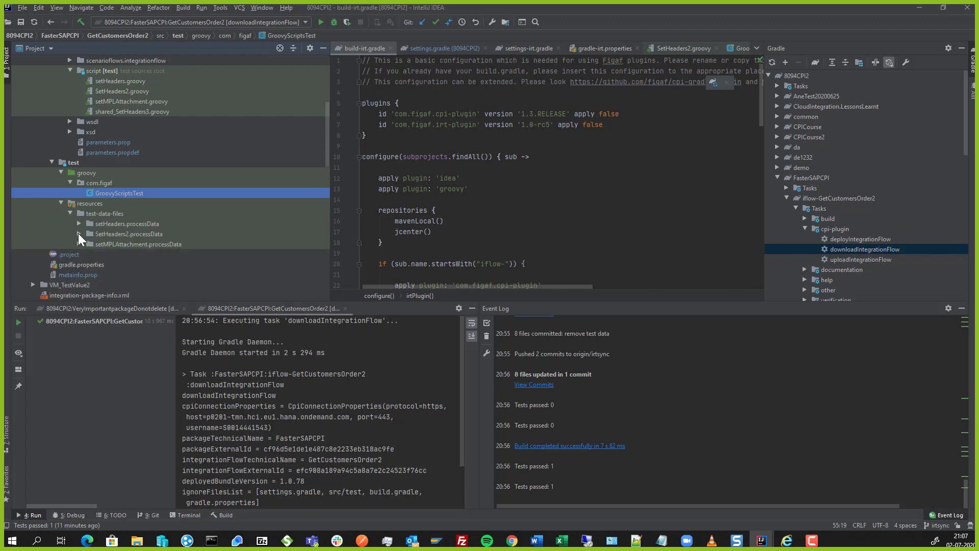
pyautogui.click(78, 234)
pyautogui.doubleClick(108, 244)
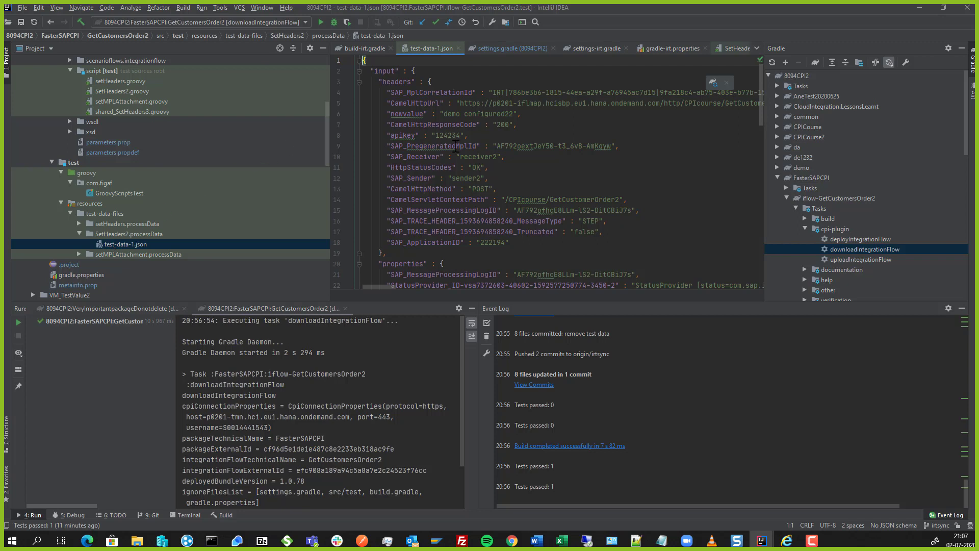
pyautogui.scroll(-5, 454, 150)
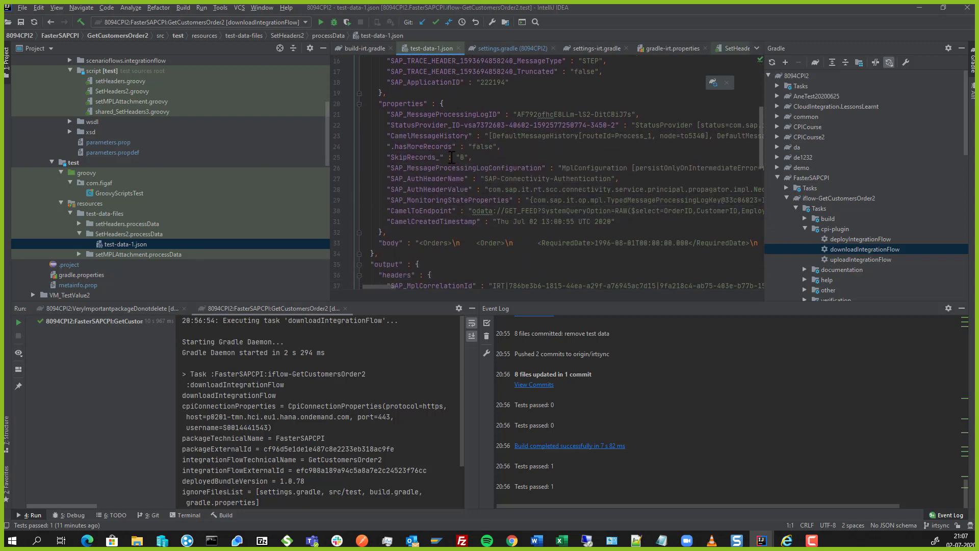
pyautogui.scroll(-3, 439, 153)
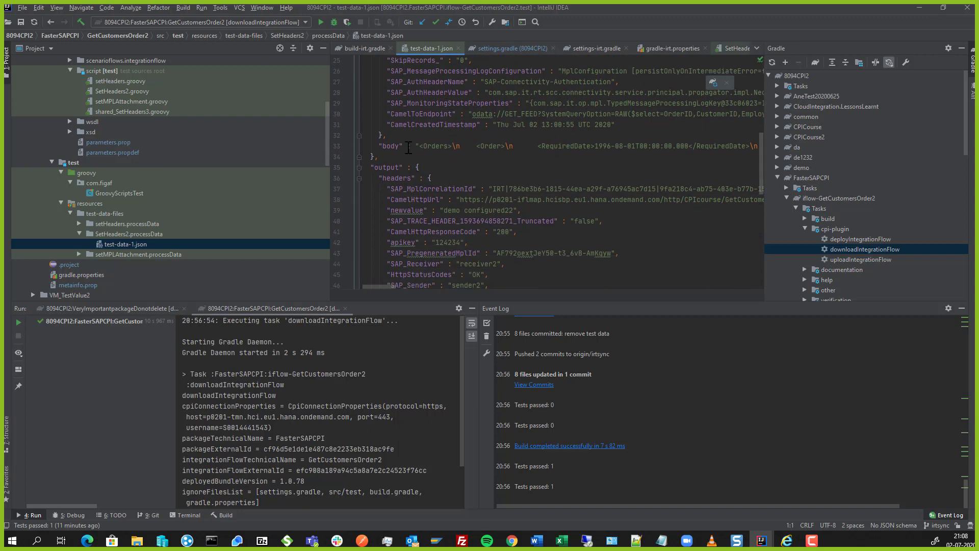
pyautogui.scroll(-5, 449, 168)
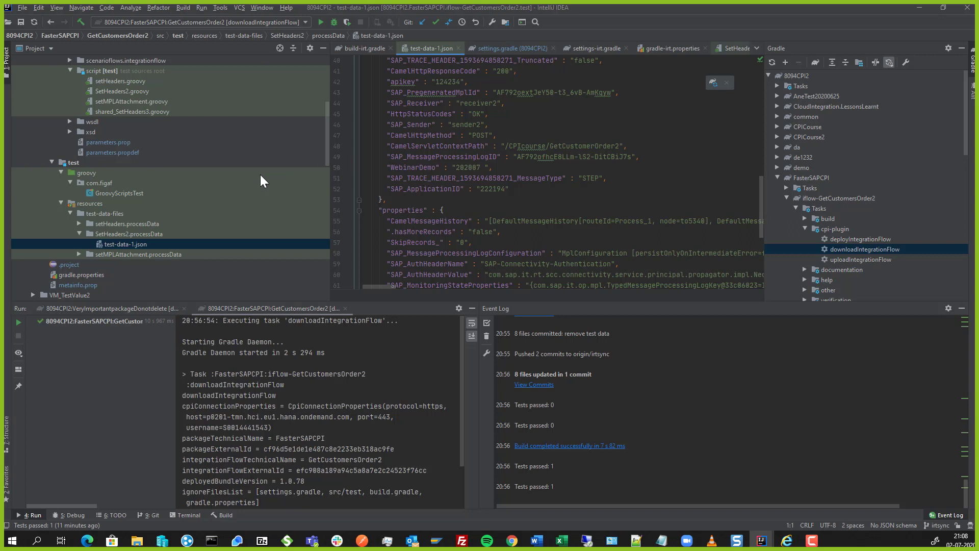
# Step: Open GroovyScriptsTest, run the test_SetHeaders2Groovy test and select its result entry
pyautogui.doubleClick(104, 192)
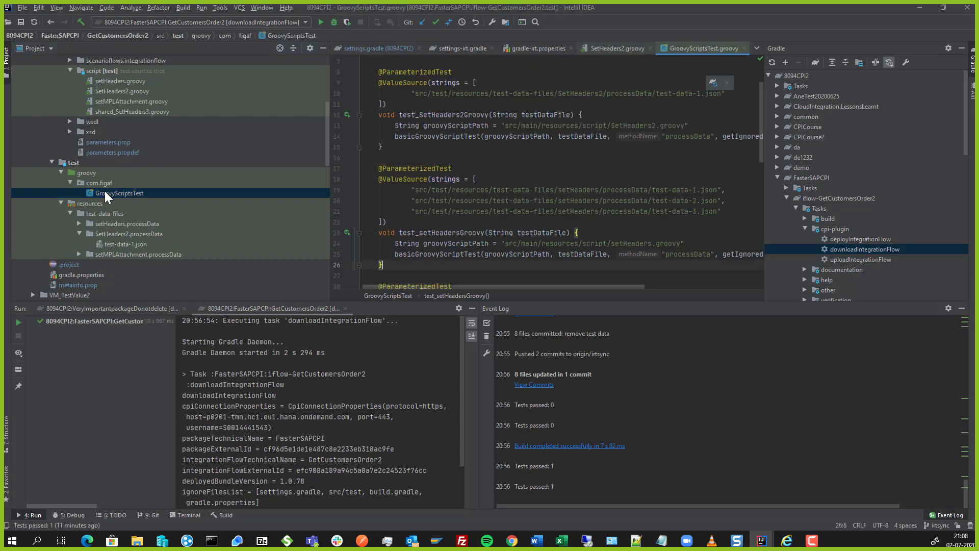
pyautogui.scroll(2, 360, 178)
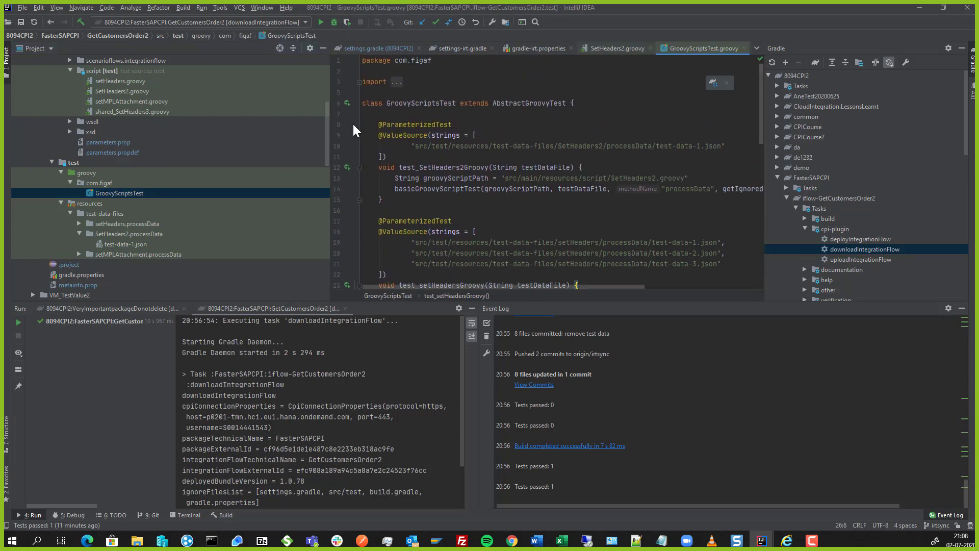
pyautogui.click(347, 167)
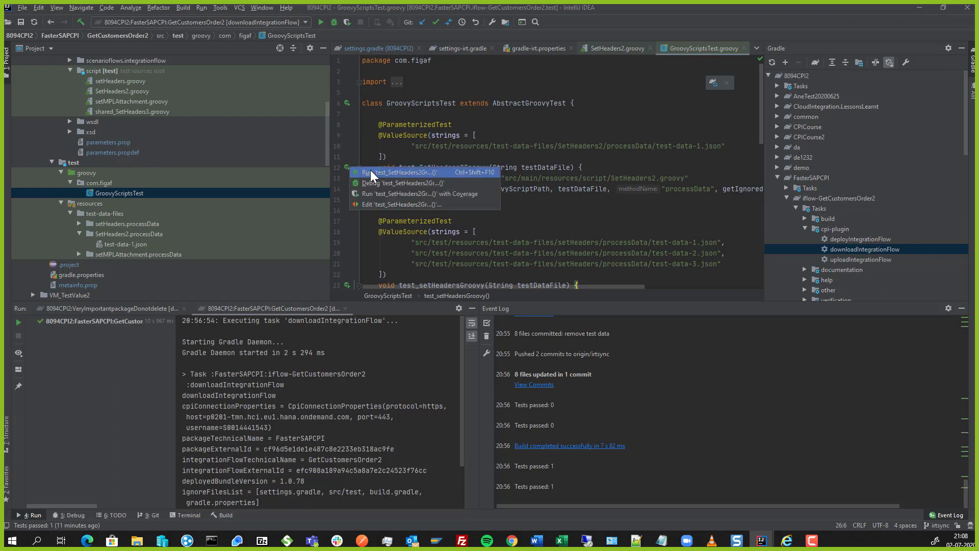
pyautogui.click(370, 172)
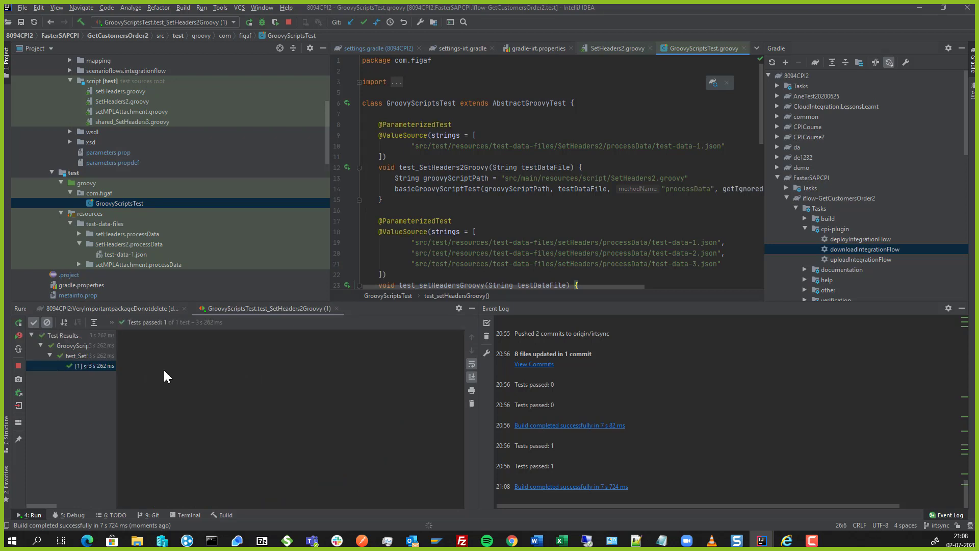
pyautogui.click(98, 364)
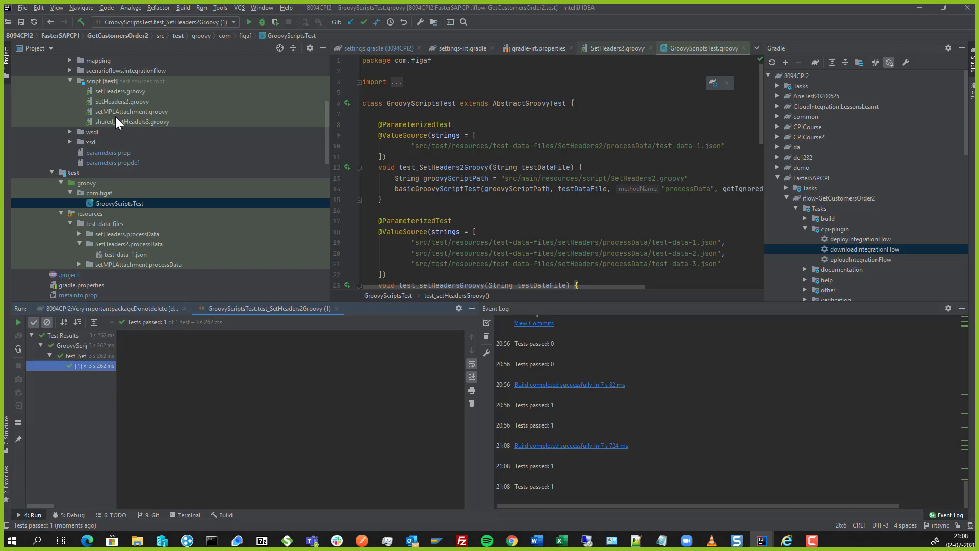
# Step: In SetHeaders2.groovy, set the WebinarDemo header value to "2020072"
pyautogui.doubleClick(132, 101)
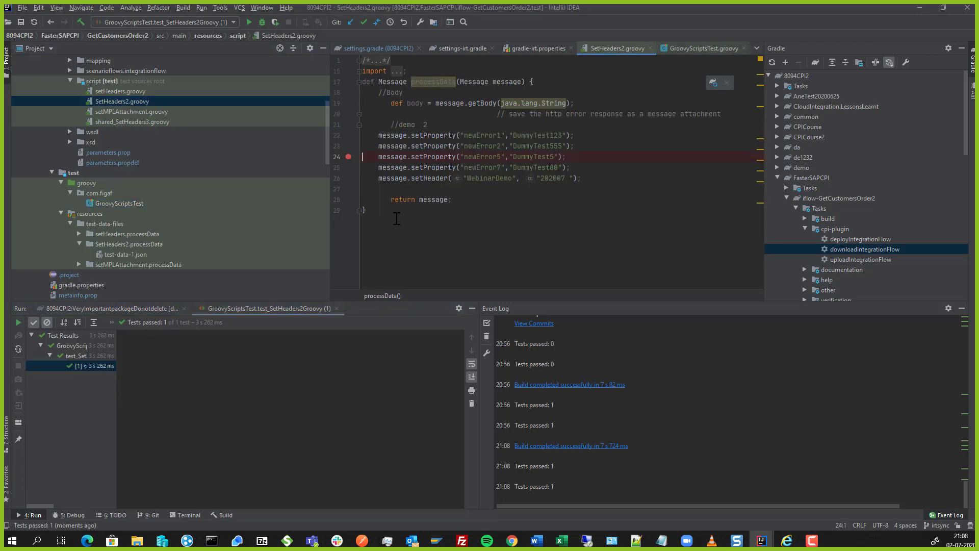
pyautogui.click(565, 178)
pyautogui.write('2')
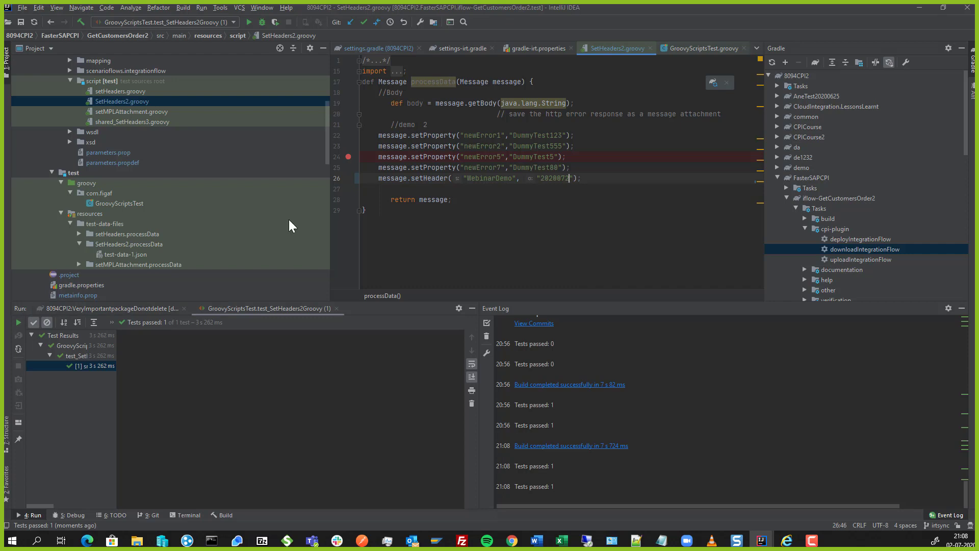
# Step: Return to GroovyScriptsTest and start test_SetHeaders2Groovy in debug mode
pyautogui.doubleClick(123, 203)
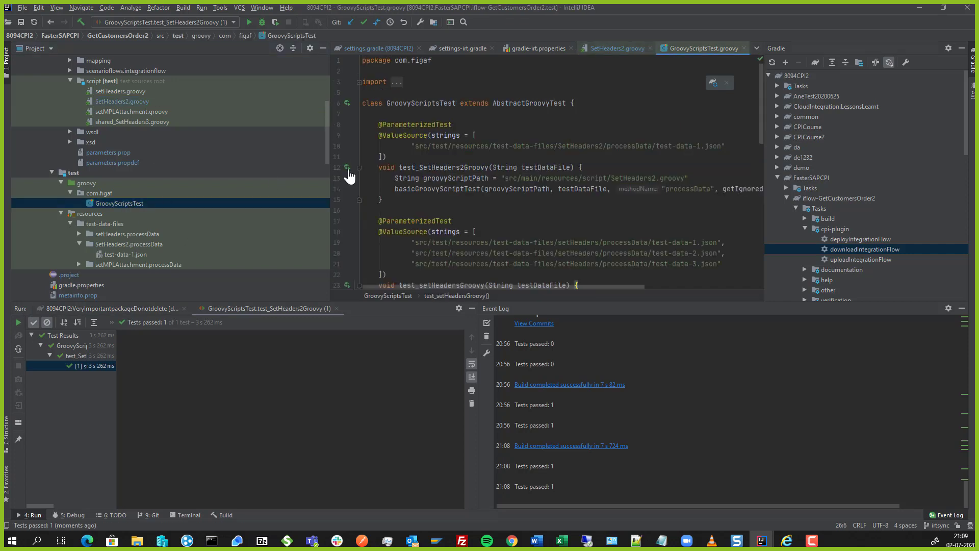
pyautogui.click(347, 167)
pyautogui.click(373, 185)
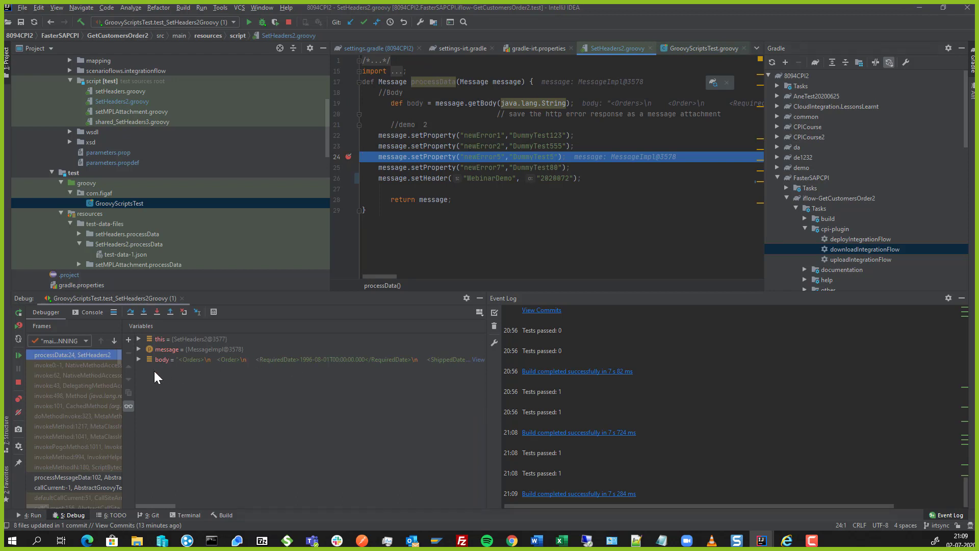
# Step: Inspect the body and the message's headers at the breakpoint in SetHeaders2.groovy, and resume the test run
pyautogui.click(138, 358)
pyautogui.click(138, 350)
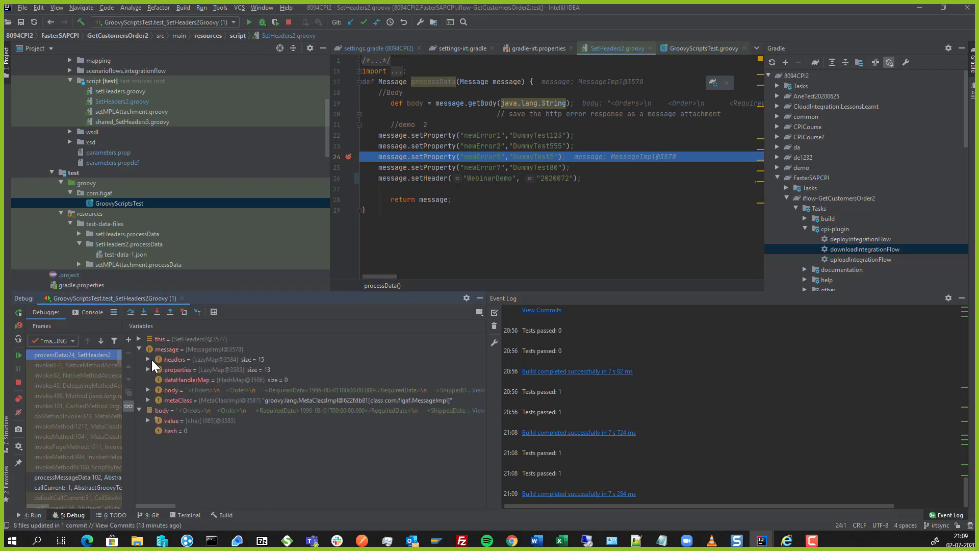
pyautogui.click(147, 360)
pyautogui.scroll(-3, 173, 427)
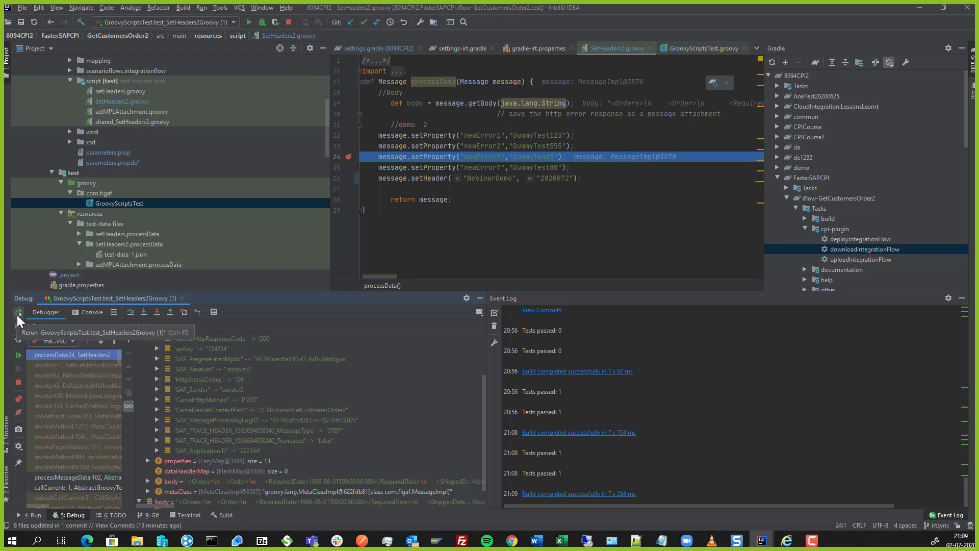
pyautogui.click(18, 354)
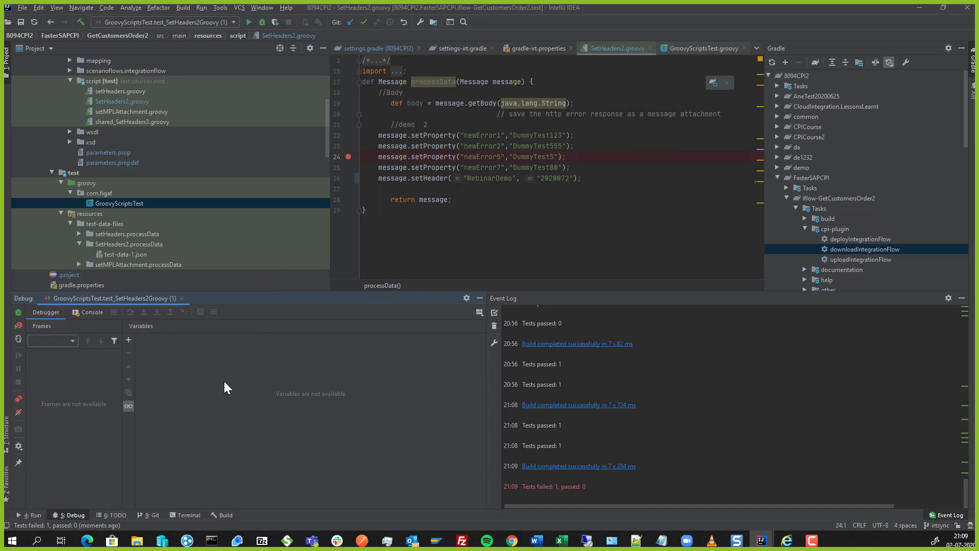
# Step: Rerun test_SetHeaders2Groovy in the debugger, show its console output and stop the session
pyautogui.click(19, 316)
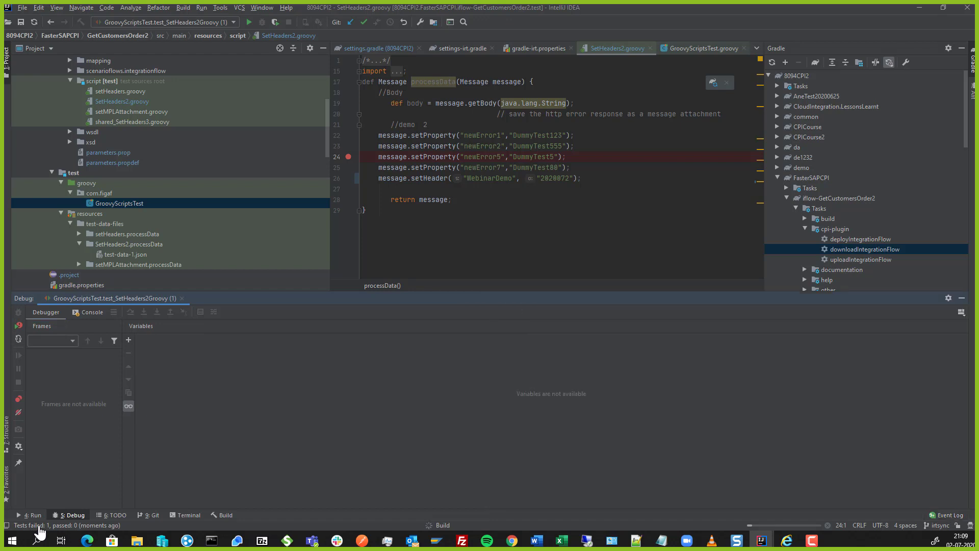
pyautogui.click(39, 526)
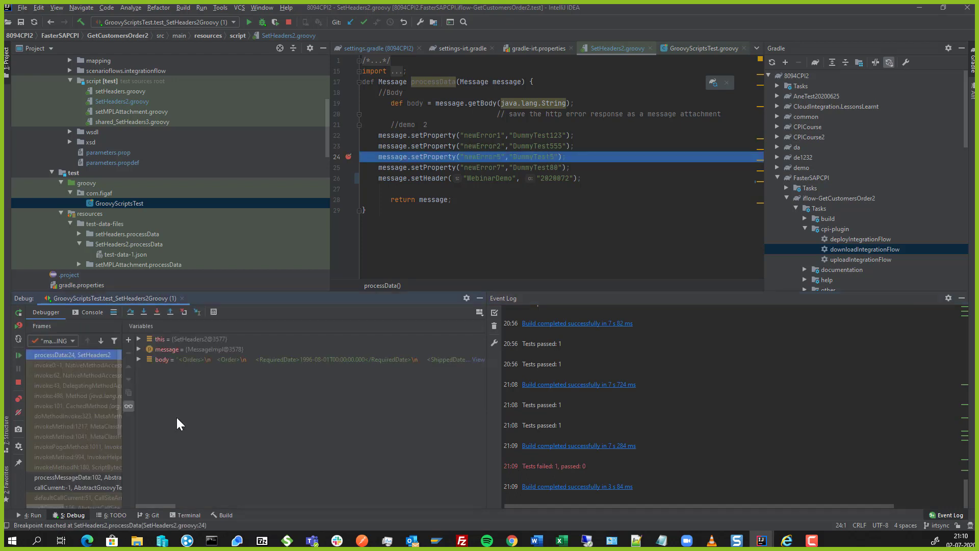
pyautogui.click(15, 316)
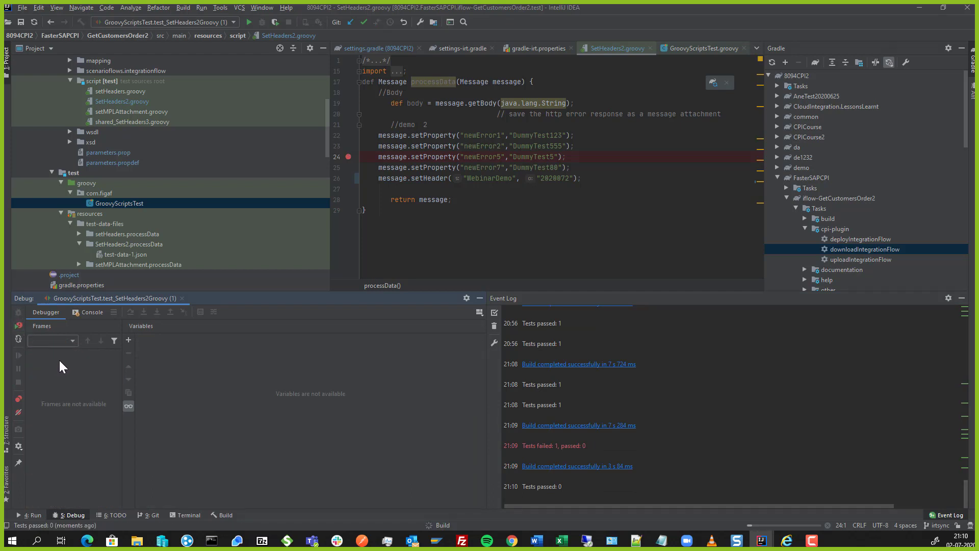
pyautogui.click(79, 310)
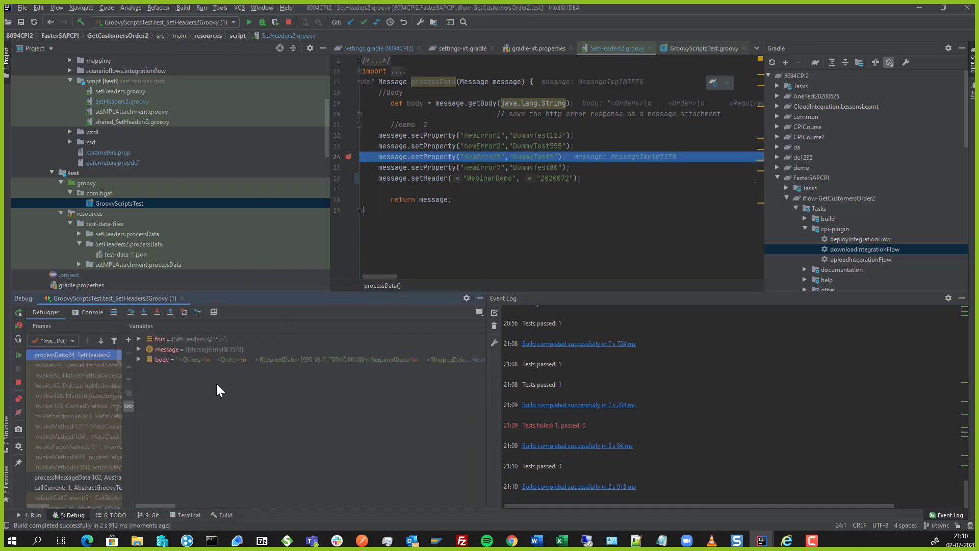
pyautogui.click(20, 312)
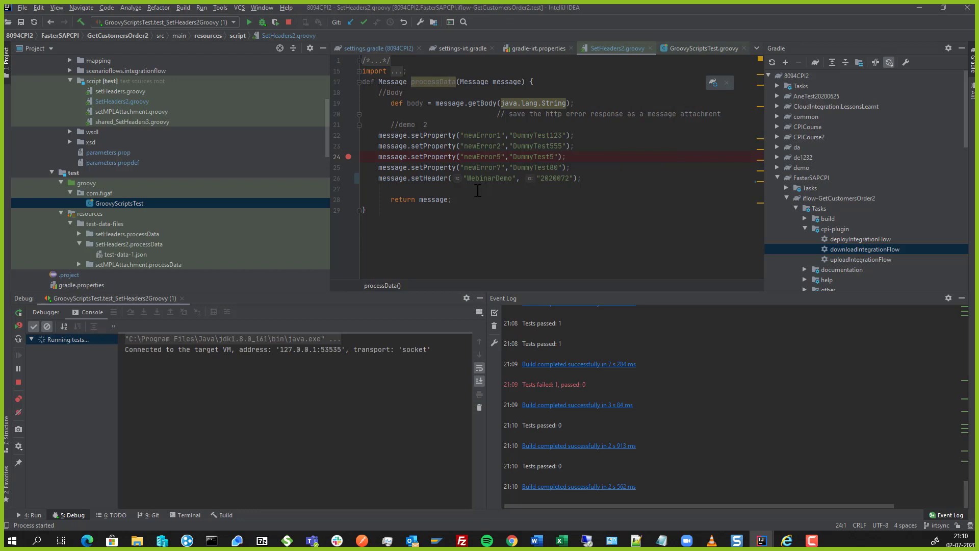
pyautogui.click(564, 178)
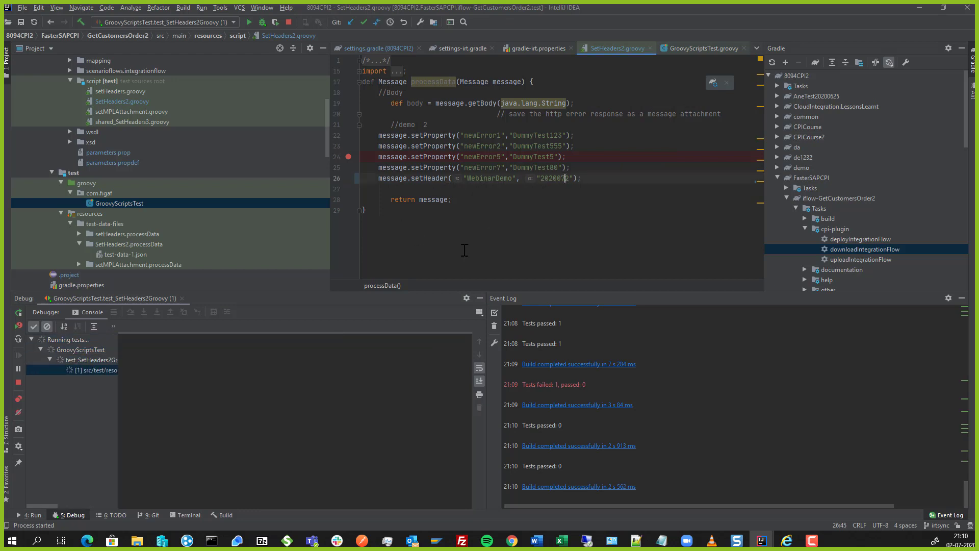
pyautogui.click(22, 384)
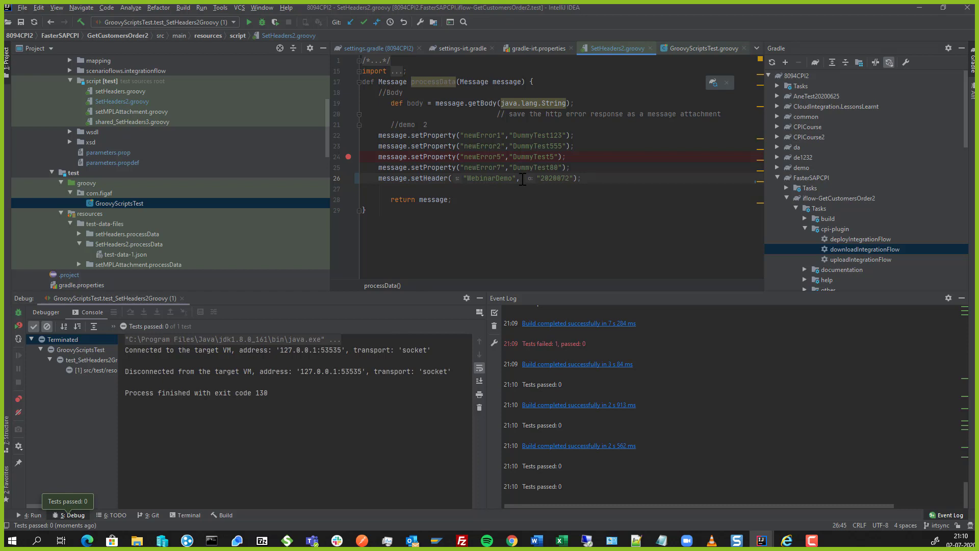
# Step: Run the uploadIntegrationFlow Gradle task for iflow-GetCustomersOrder2 and select its deployIntegrationFlow task
pyautogui.doubleClick(859, 259)
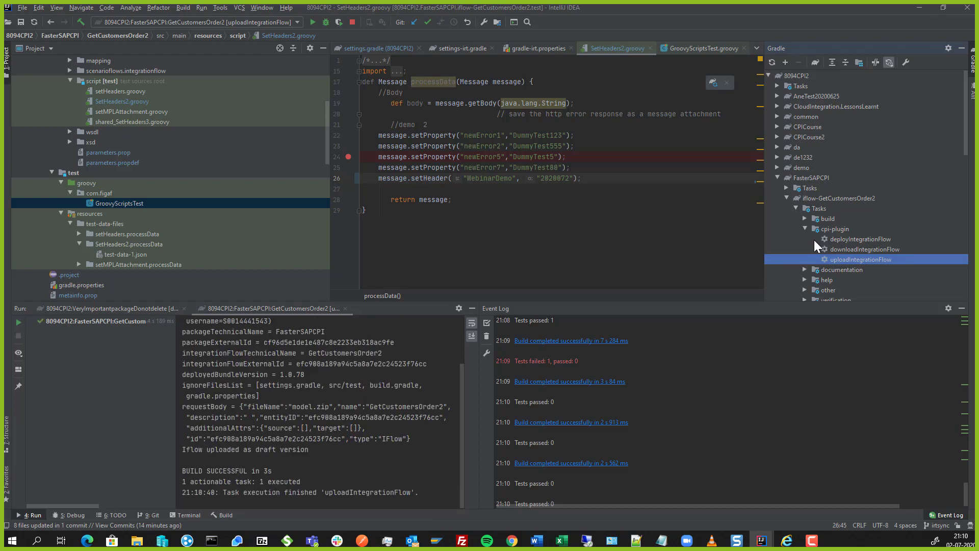
pyautogui.click(837, 238)
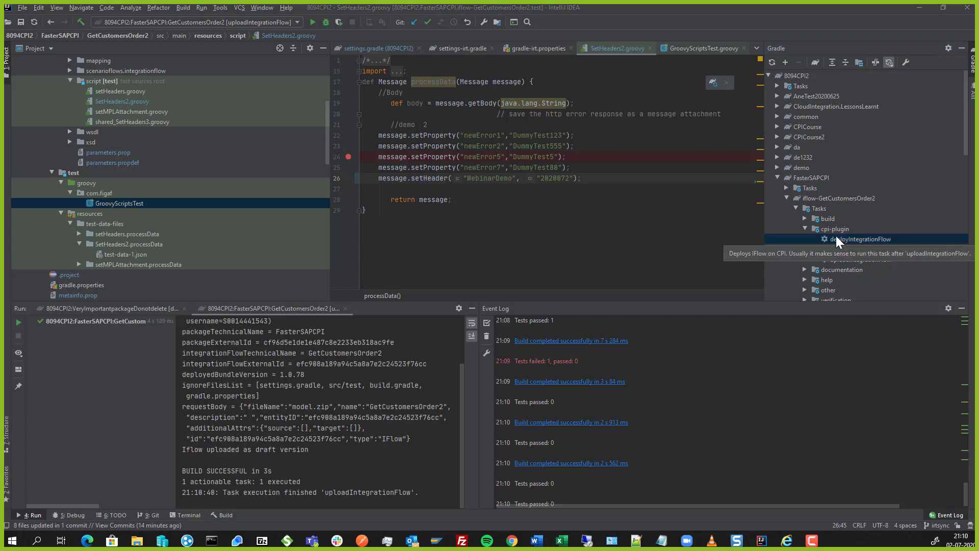
# Step: Switch to Chrome and show the Figaf Dev page with the SAP Cloud Platform Integration design packages
pyautogui.hotkey('alt', 'Tab')
pyautogui.click(183, 10)
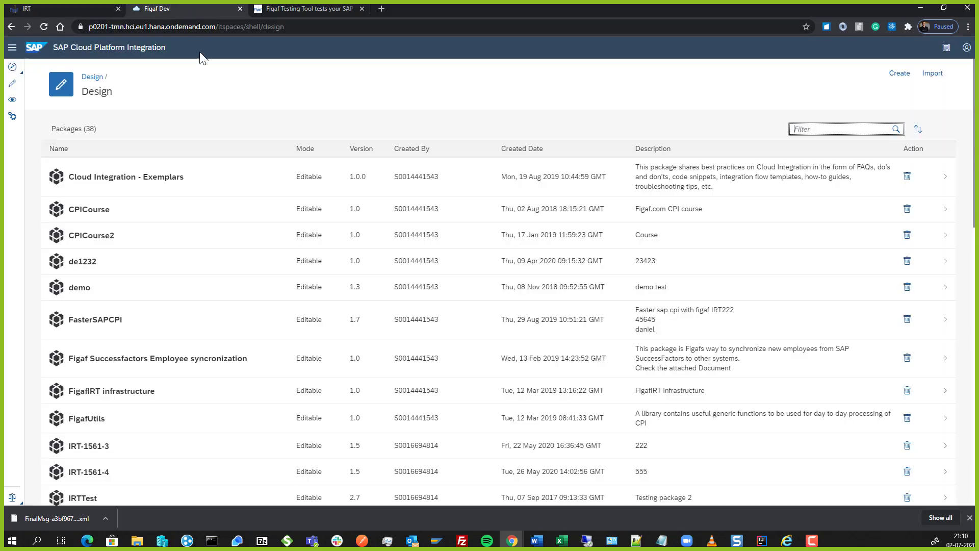
# Step: Open the GetCustomersOrder2 integration flow from the artifacts of the FasterSAPCPI package
pyautogui.click(94, 322)
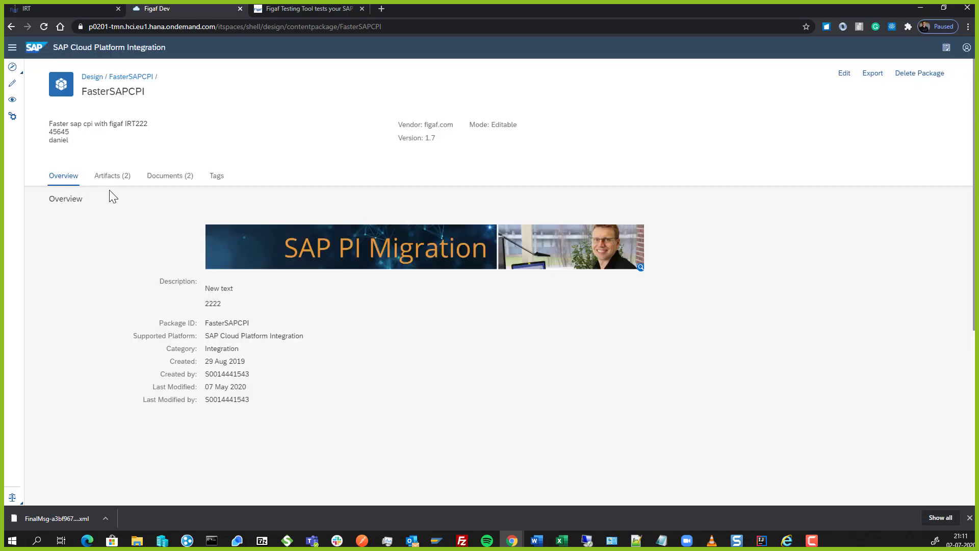
pyautogui.click(111, 183)
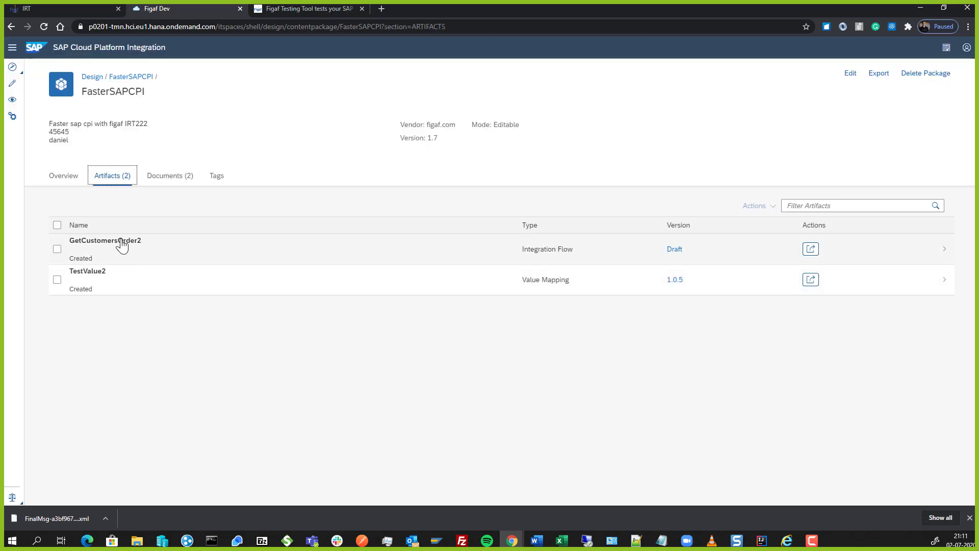
pyautogui.click(121, 245)
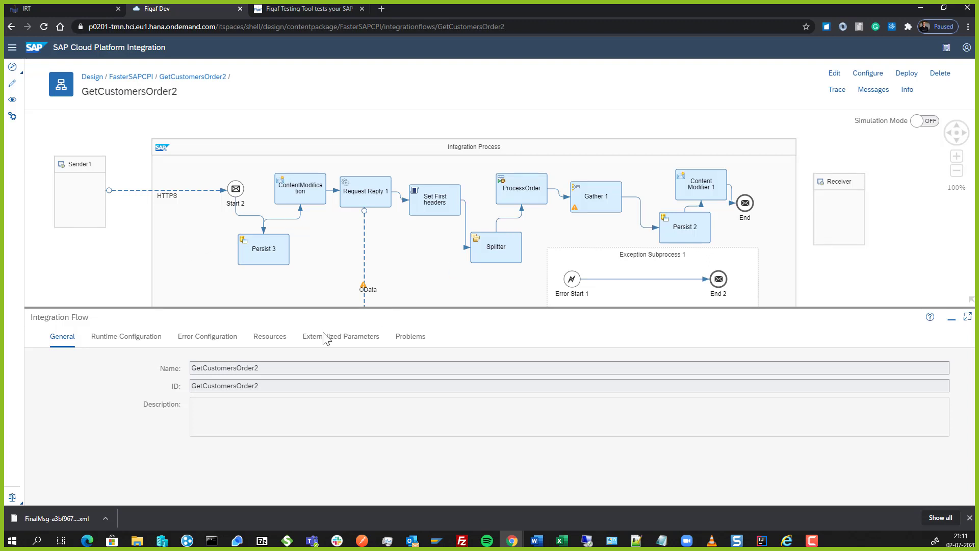
# Step: Open the SetHeaders2 script from the flow's resources and highlight the value of its WebinarDemo header
pyautogui.click(270, 336)
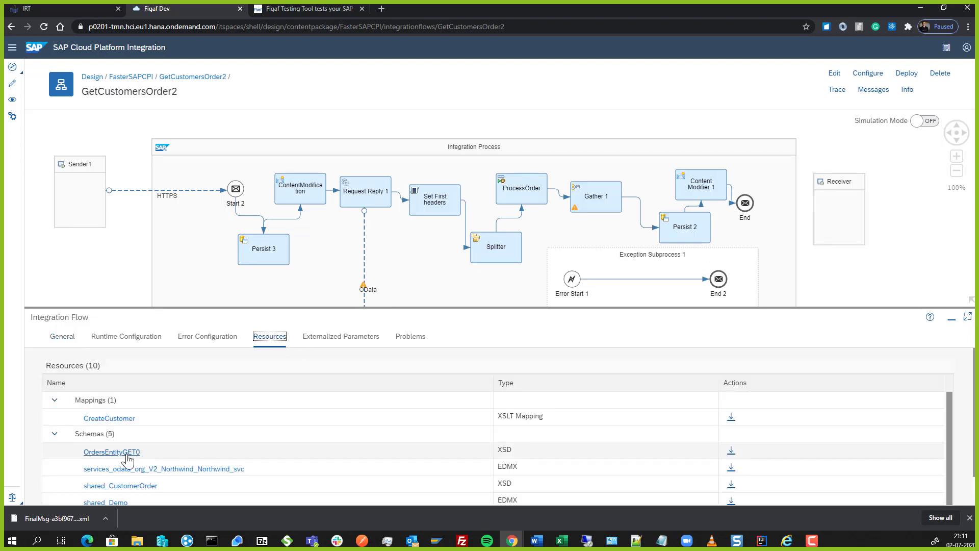
pyautogui.scroll(-3, 130, 470)
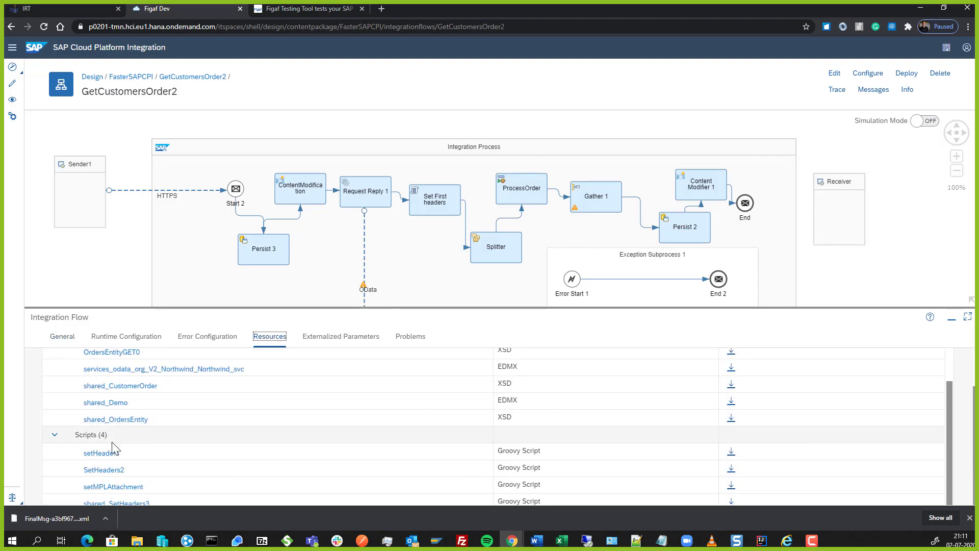
pyautogui.click(103, 474)
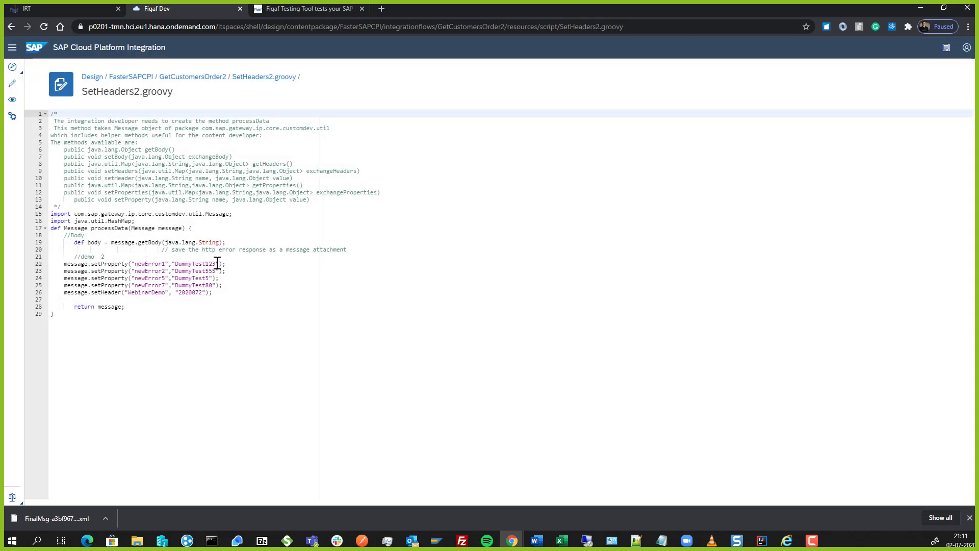
pyautogui.moveTo(204, 292); pyautogui.dragTo(174, 292)
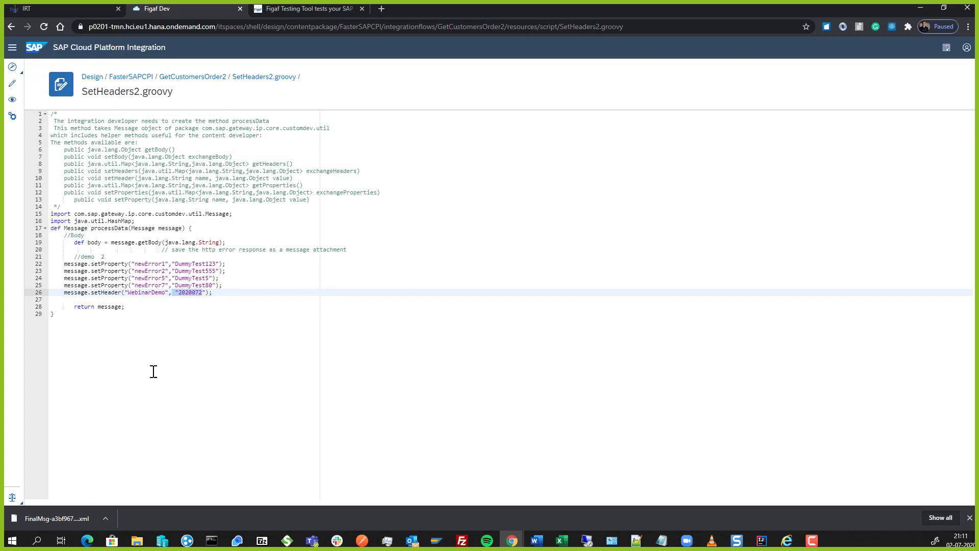
# Step: Return to GetCustomersOrder2 and edit Content Modifier 1's exchange property, setting its name to goodvalue2 and its value to dewew3
pyautogui.click(191, 77)
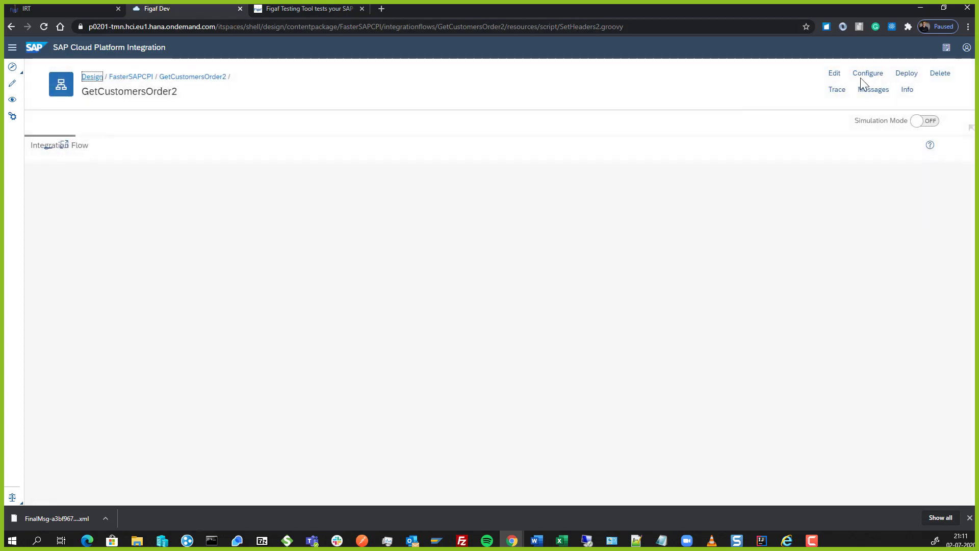
pyautogui.click(834, 74)
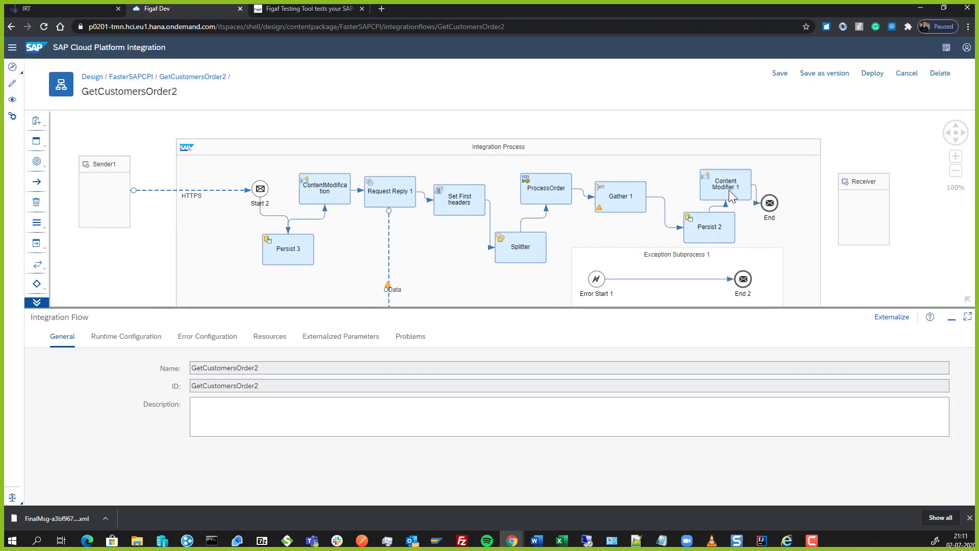
pyautogui.click(729, 190)
pyautogui.click(176, 337)
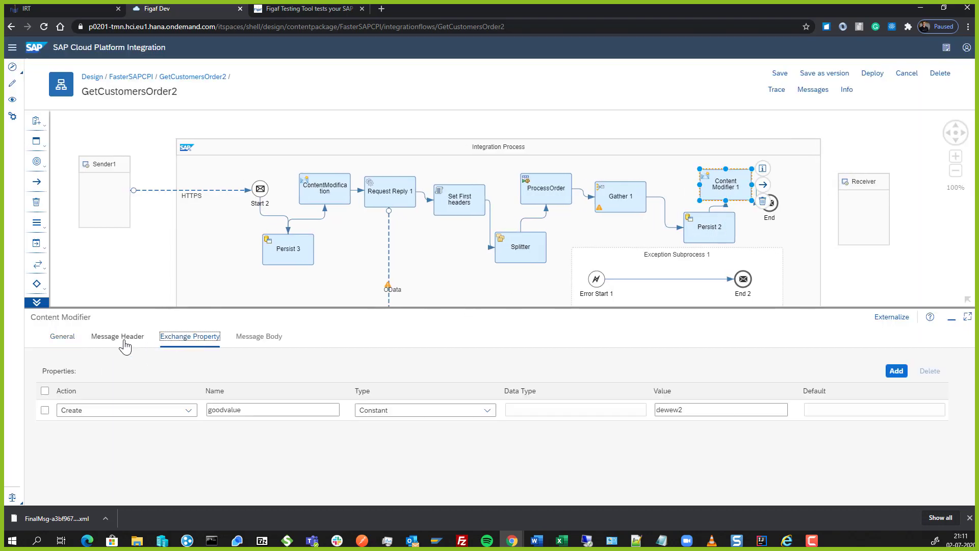
pyautogui.click(334, 409)
pyautogui.write('2')
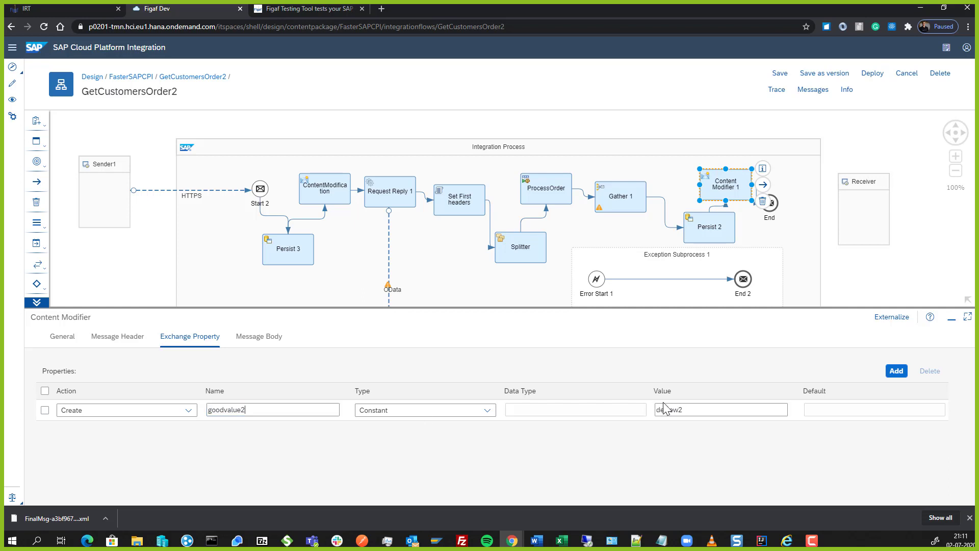
pyautogui.click(690, 410)
pyautogui.press('BackSpace')
pyautogui.write('3')
# Step: Save the integration flow as version 1.0.79 and deploy it
pyautogui.click(819, 78)
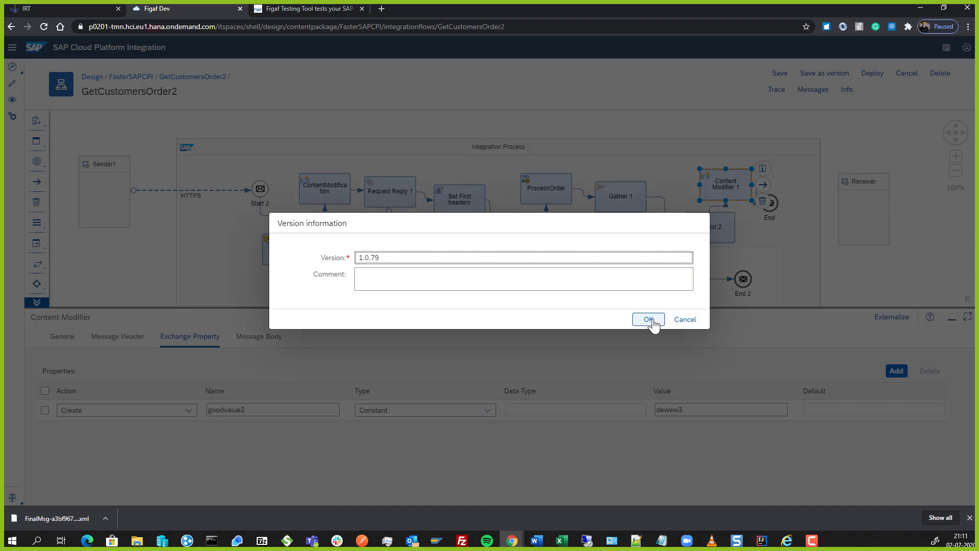
pyautogui.click(649, 320)
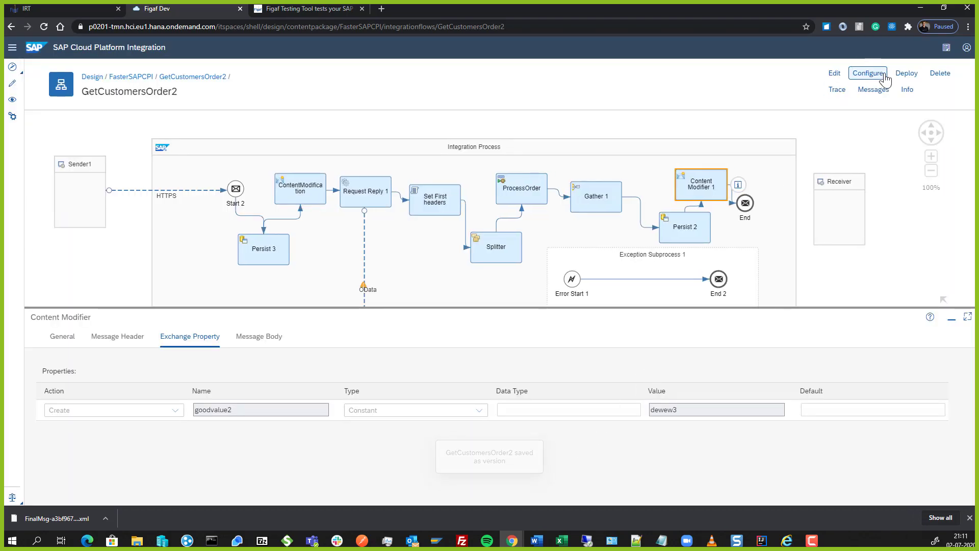
pyautogui.click(904, 74)
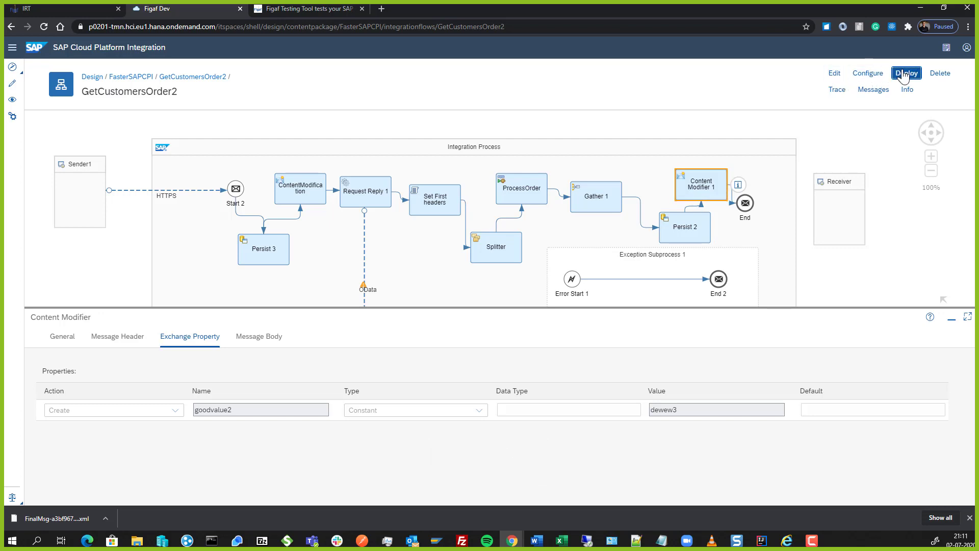
pyautogui.click(510, 295)
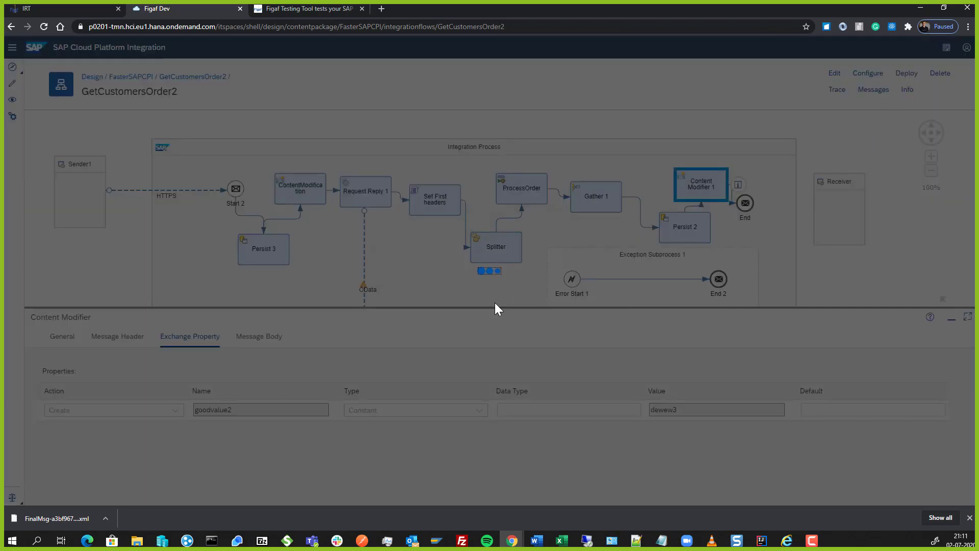
pyautogui.click(551, 295)
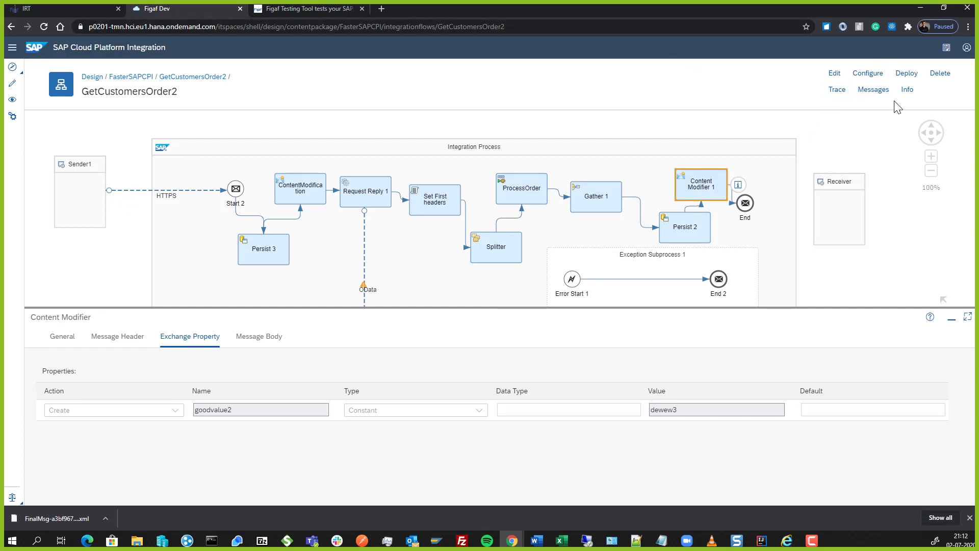
# Step: Check the flow's deployment information, and show the monitoring overview in a duplicate of the browser tab
pyautogui.click(908, 90)
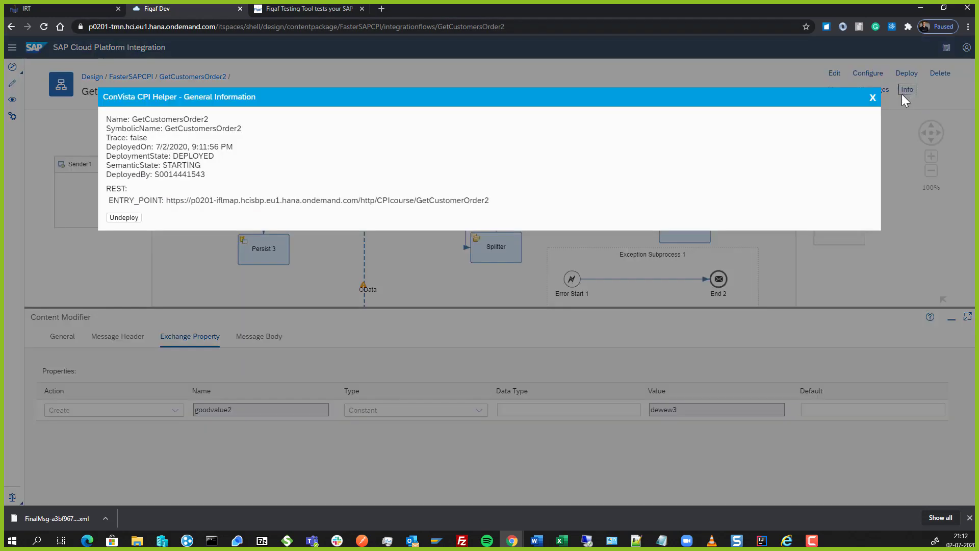
pyautogui.click(871, 96)
pyautogui.rightClick(178, 11)
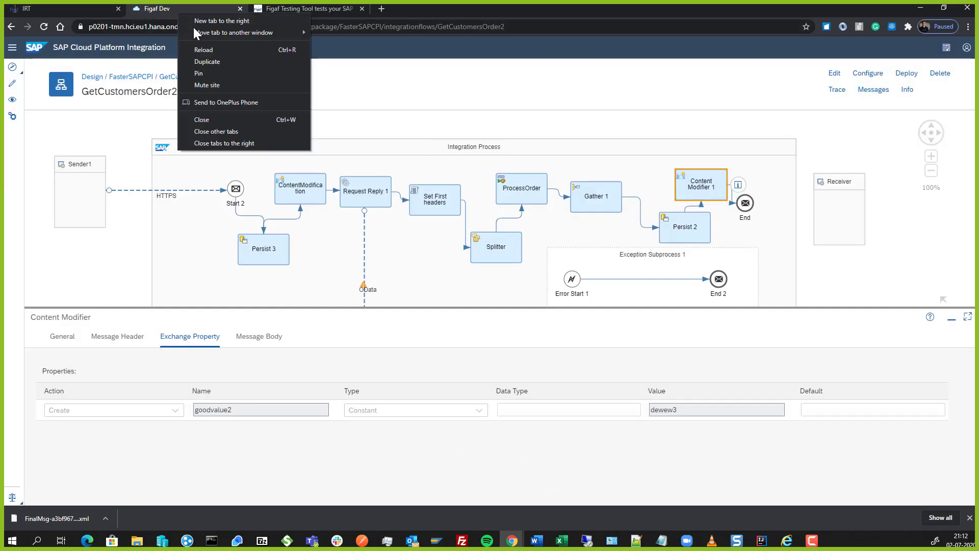
pyautogui.click(257, 64)
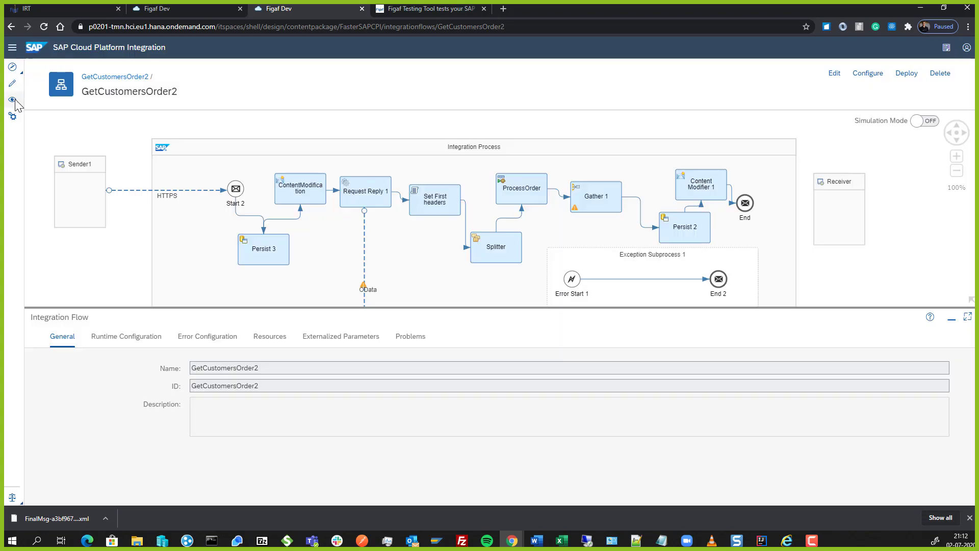
pyautogui.click(14, 99)
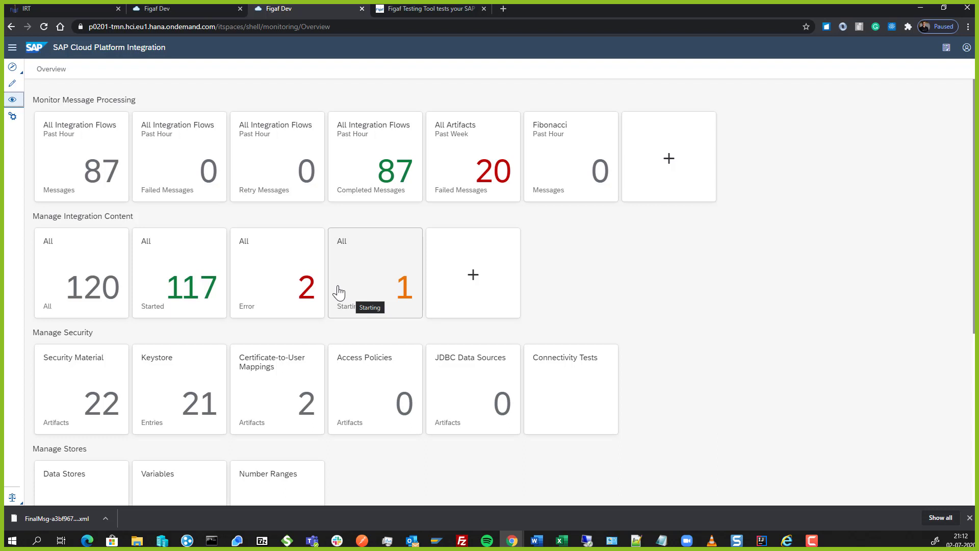
# Step: Switch to Figaf IRT and synchronize the tracked objects of agent p0201 with Synchronize all packages turned off, closing the results
pyautogui.click(70, 12)
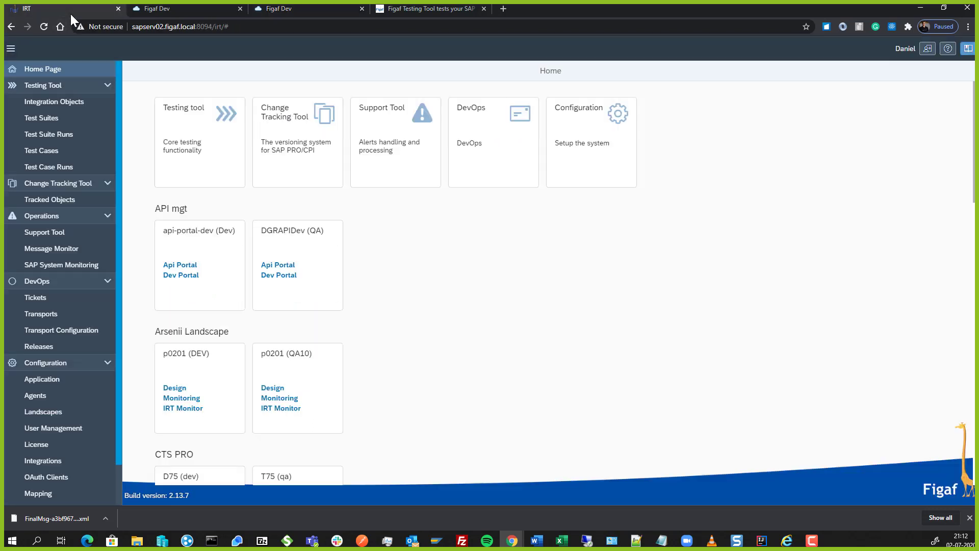
pyautogui.click(59, 199)
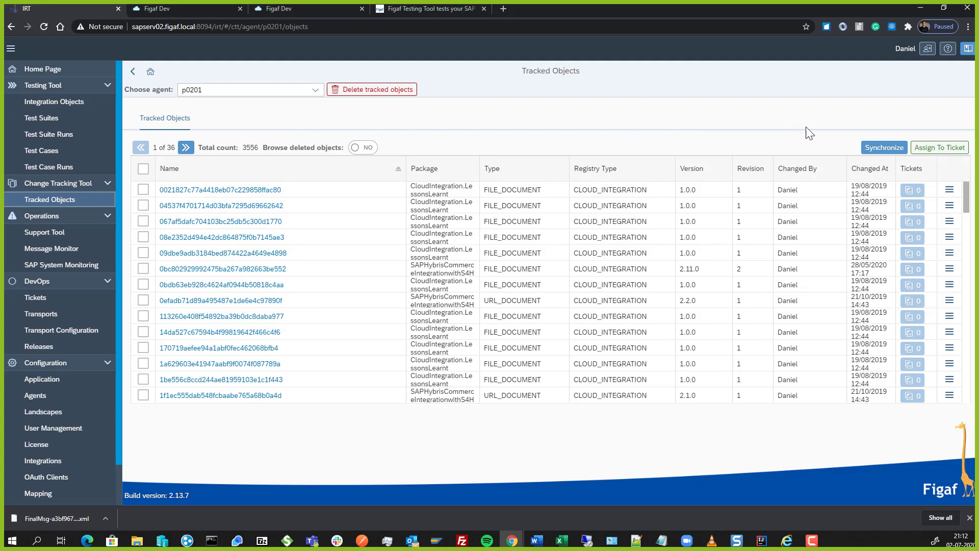
pyautogui.click(882, 148)
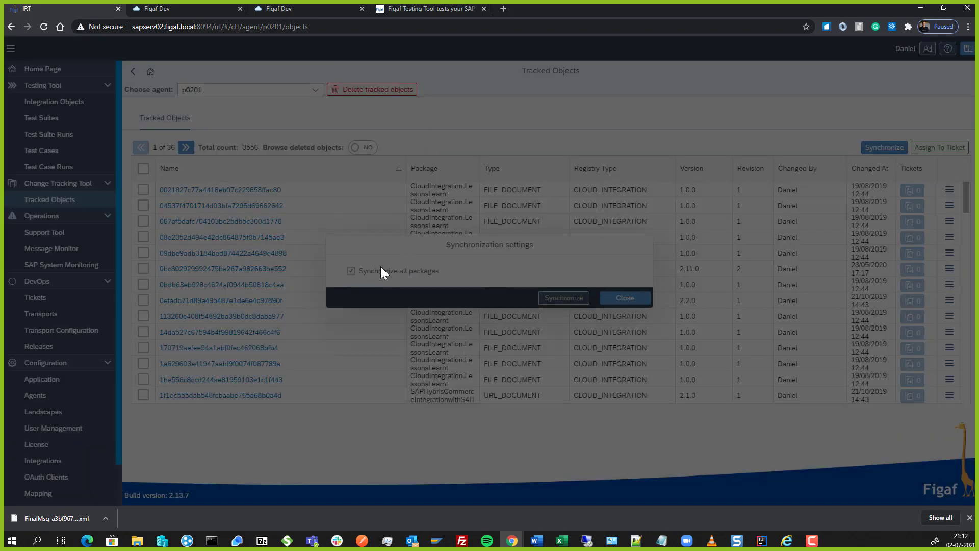
pyautogui.click(366, 270)
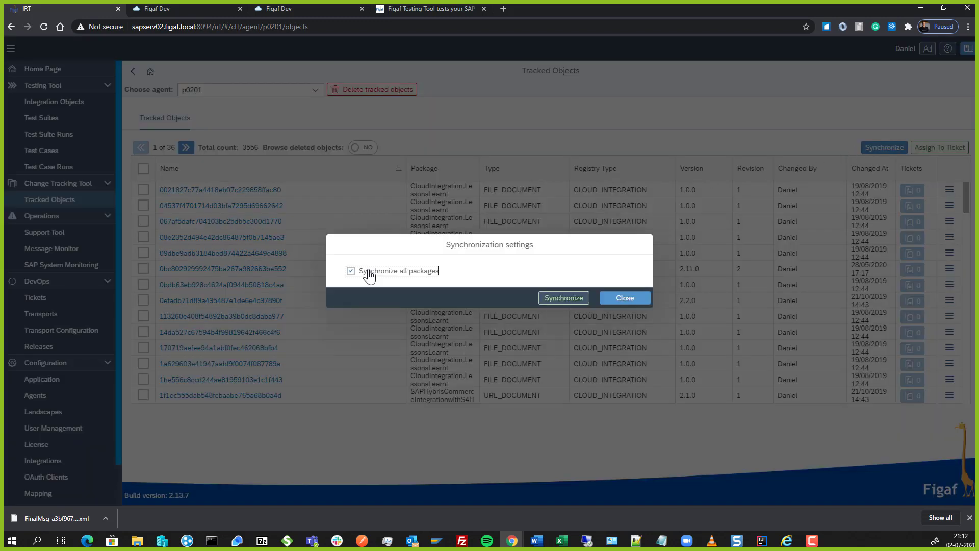
pyautogui.click(559, 307)
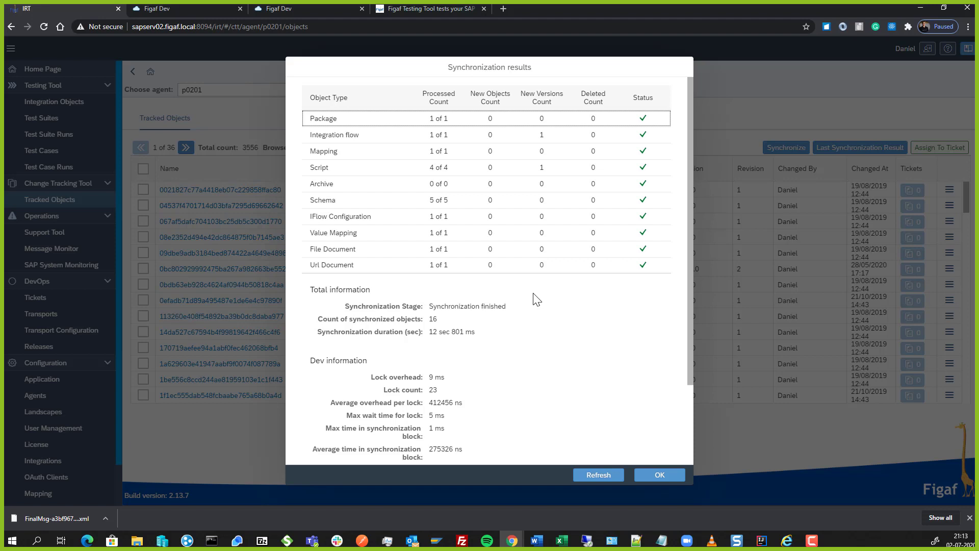
pyautogui.click(593, 476)
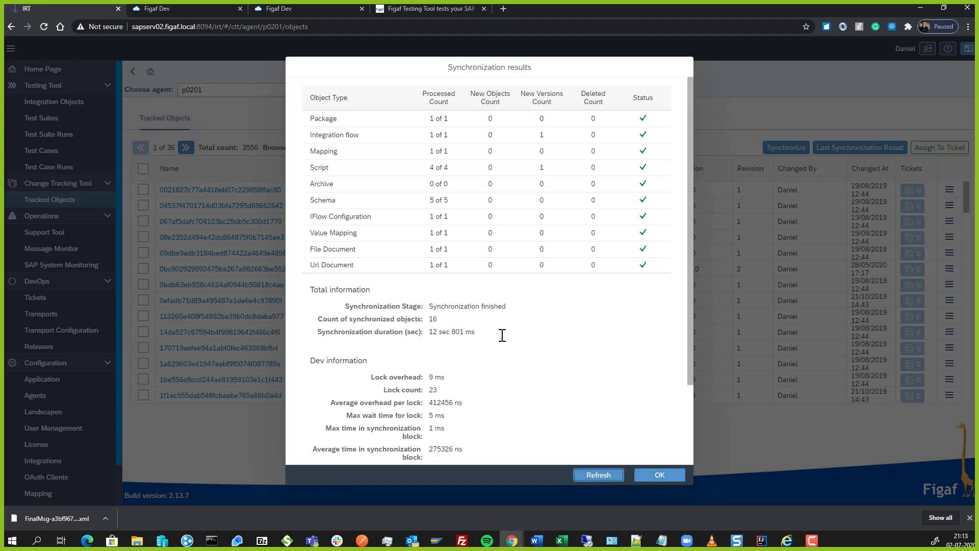
pyautogui.click(662, 478)
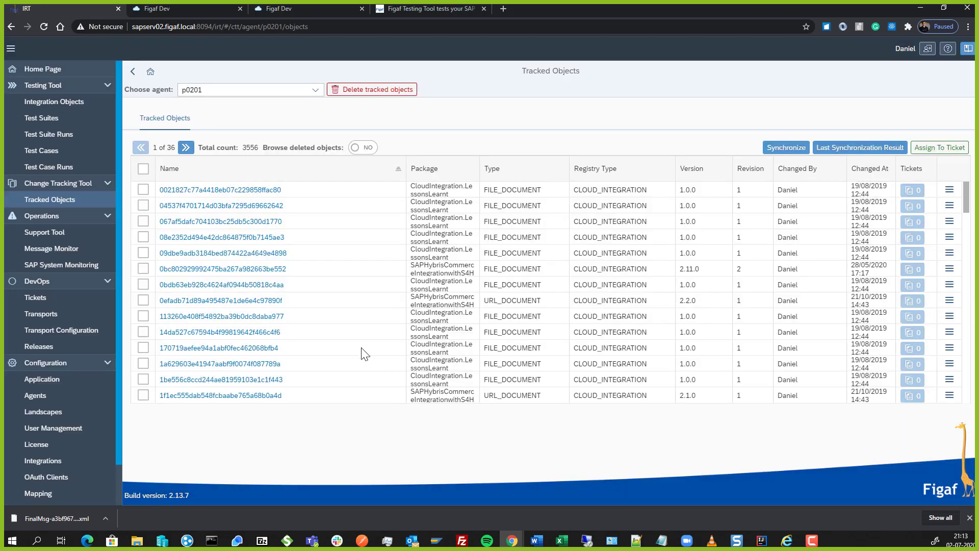
# Step: Sort the tracked objects by Changed At descending and select GetCustomersOrder2 and its script SetHeaders2.groovy
pyautogui.click(861, 168)
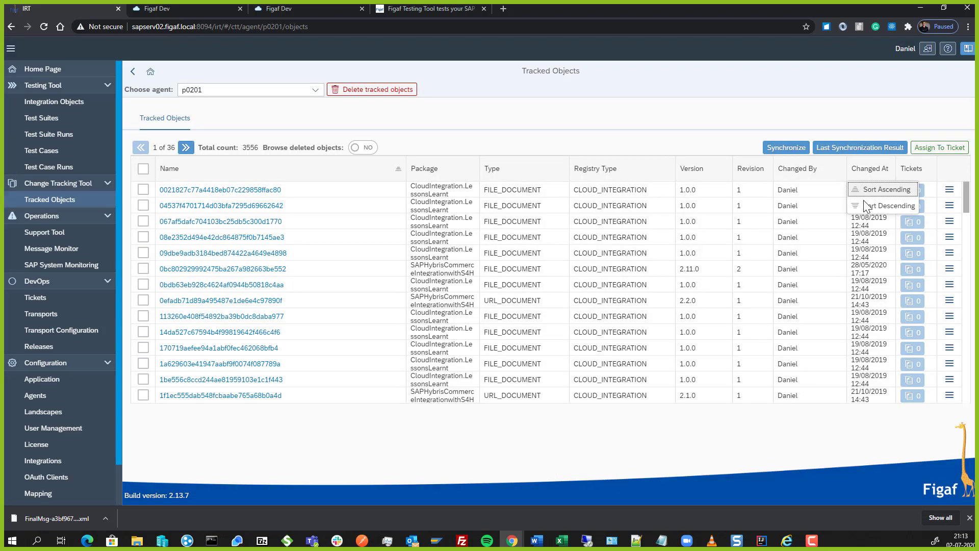
pyautogui.click(862, 206)
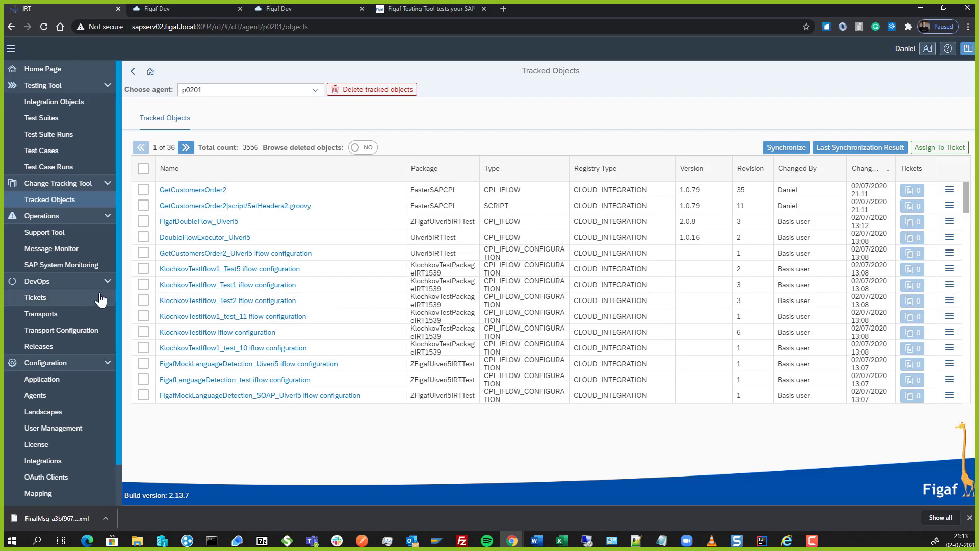
pyautogui.click(143, 190)
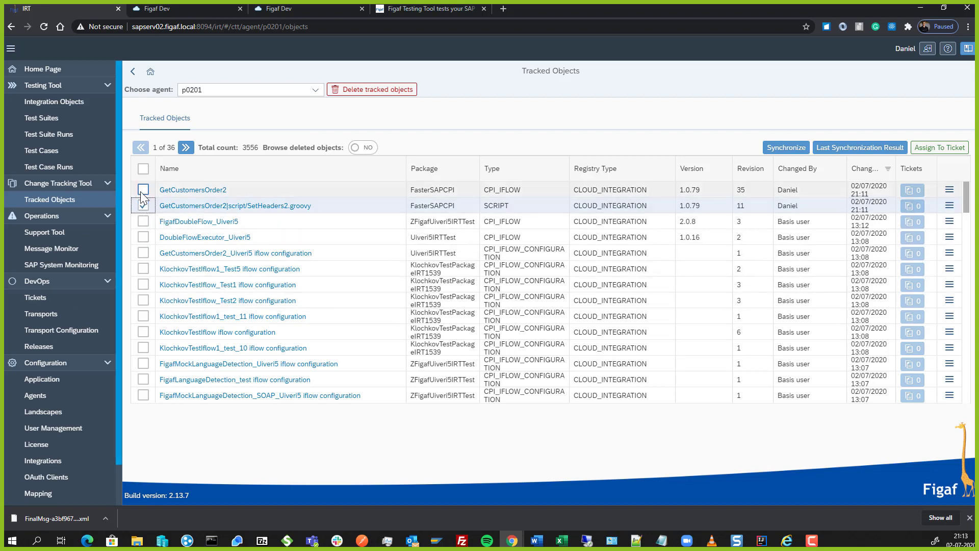
pyautogui.click(144, 205)
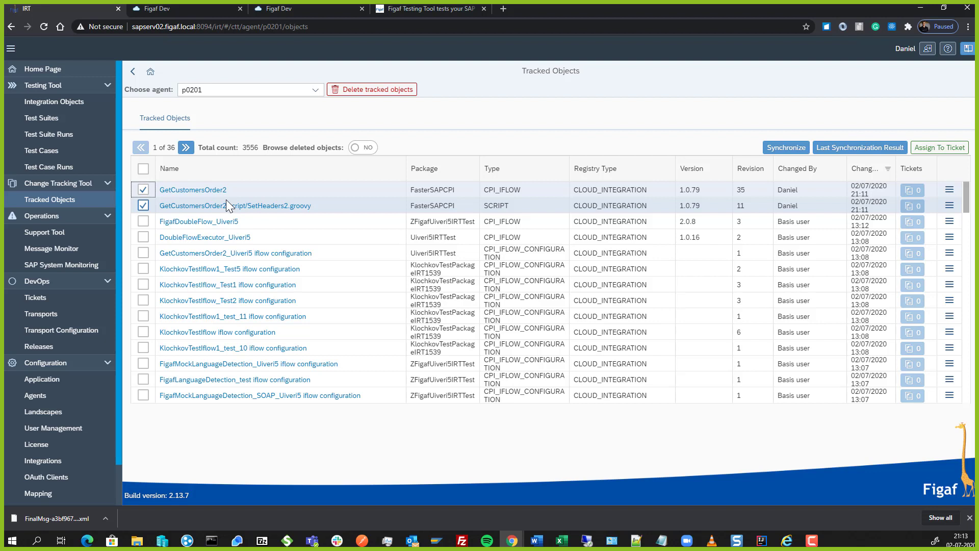
# Step: Start assigning the selected objects to a new ticket titled Demo20200702-2 and copy the title
pyautogui.click(940, 154)
pyautogui.click(450, 209)
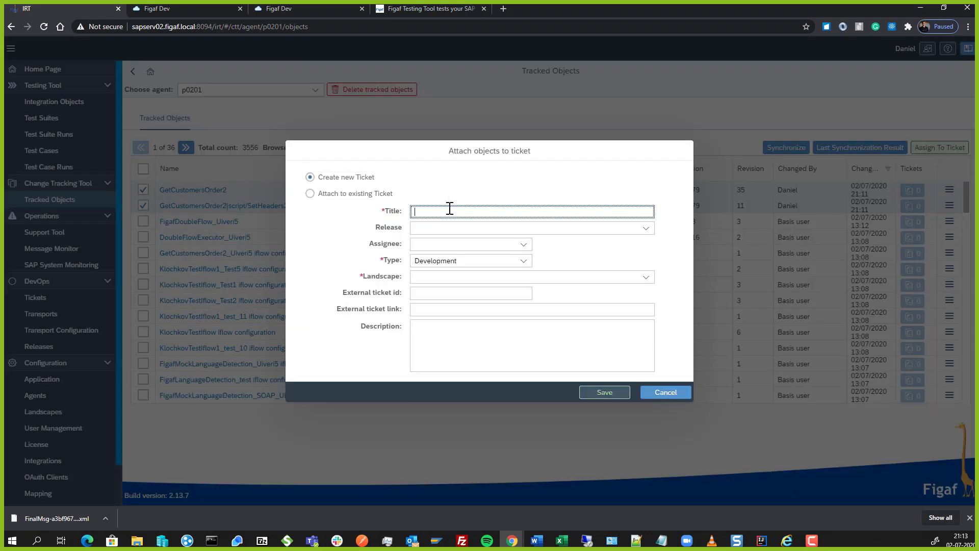
pyautogui.write('Demo20200702-12')
pyautogui.hotkey('ctrl', 'a')
pyautogui.hotkey('ctrl', 'c')
pyautogui.click(449, 293)
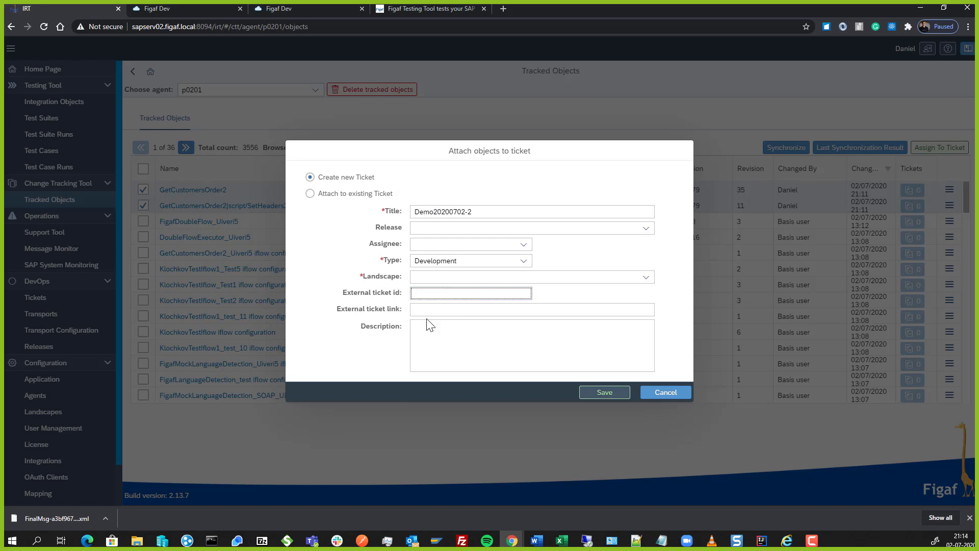
pyautogui.write('jire-325')
pyautogui.press('Tab')
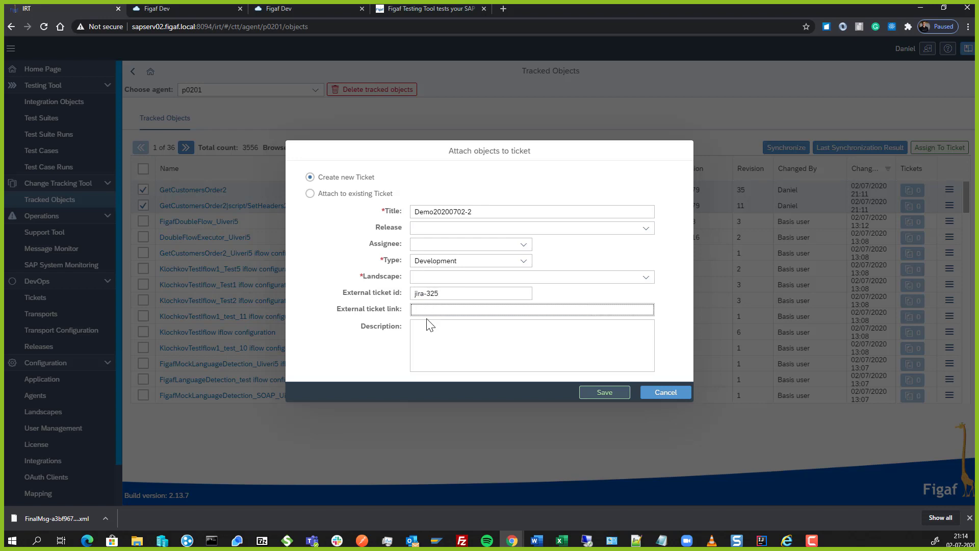
pyautogui.write('url')
pyautogui.press('BackSpace')
pyautogui.press('BackSpace')
pyautogui.write('http://jira..')
# Step: Set the new ticket's description to Demo20200702-2 and its landscape to SAP CPI, and save the ticket
pyautogui.click(453, 324)
pyautogui.hotkey('ctrl', 'v')
pyautogui.click(604, 392)
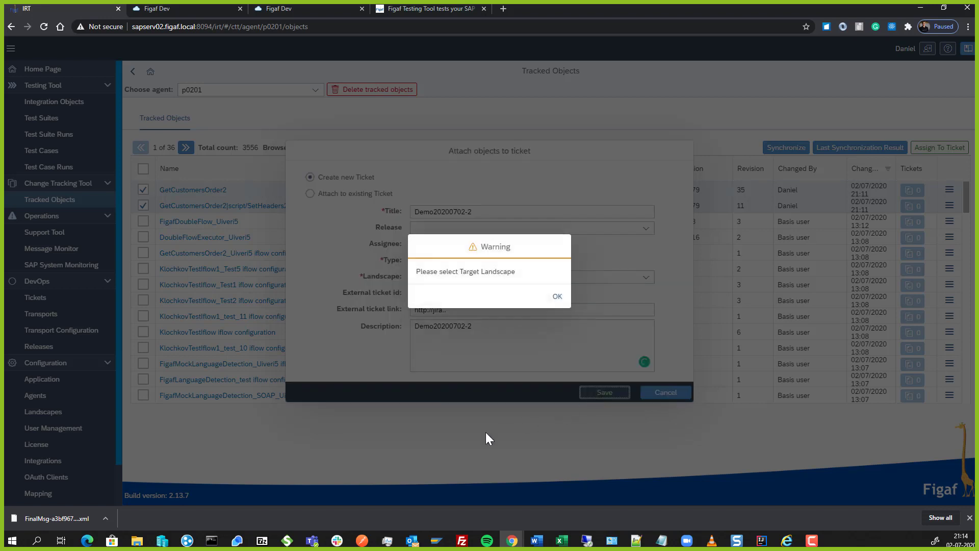
pyautogui.click(555, 297)
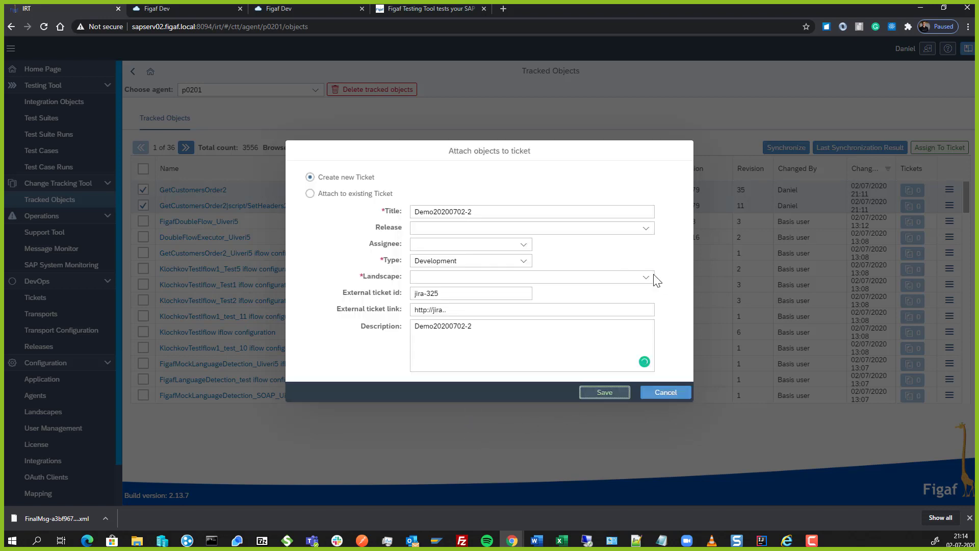
pyautogui.click(646, 276)
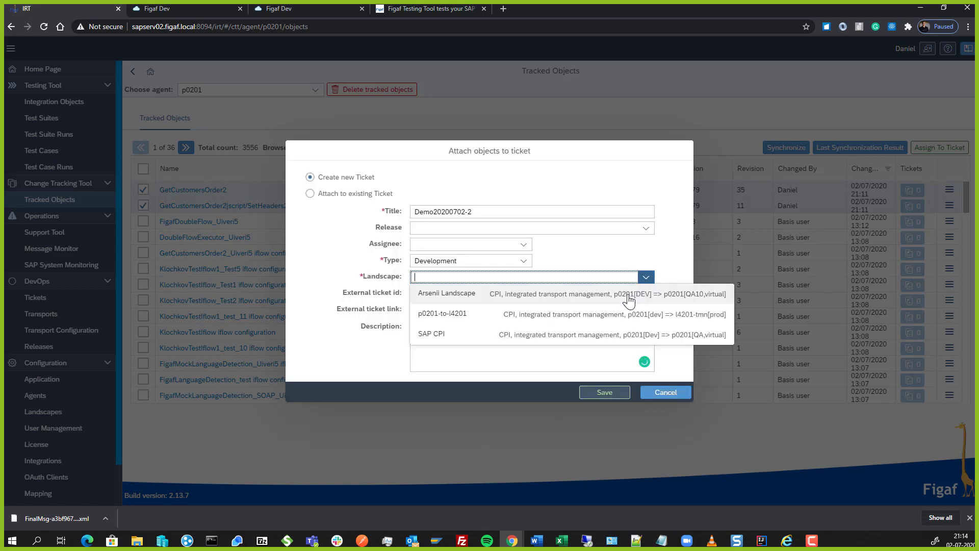
pyautogui.click(632, 336)
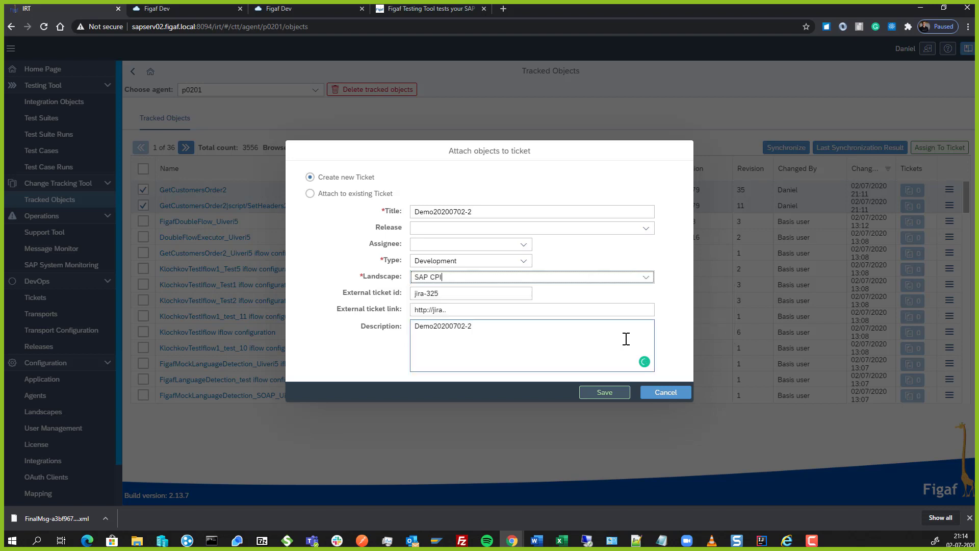
pyautogui.click(603, 394)
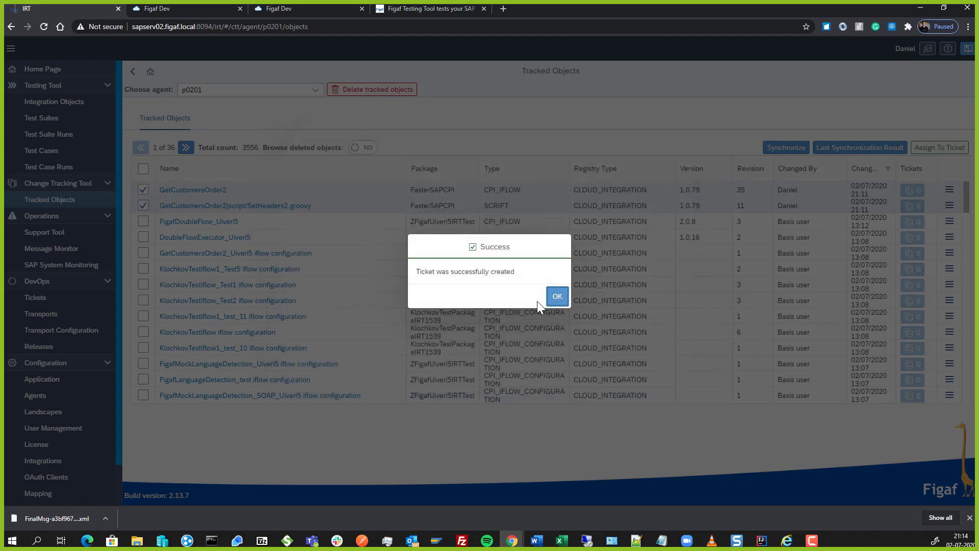
pyautogui.click(556, 300)
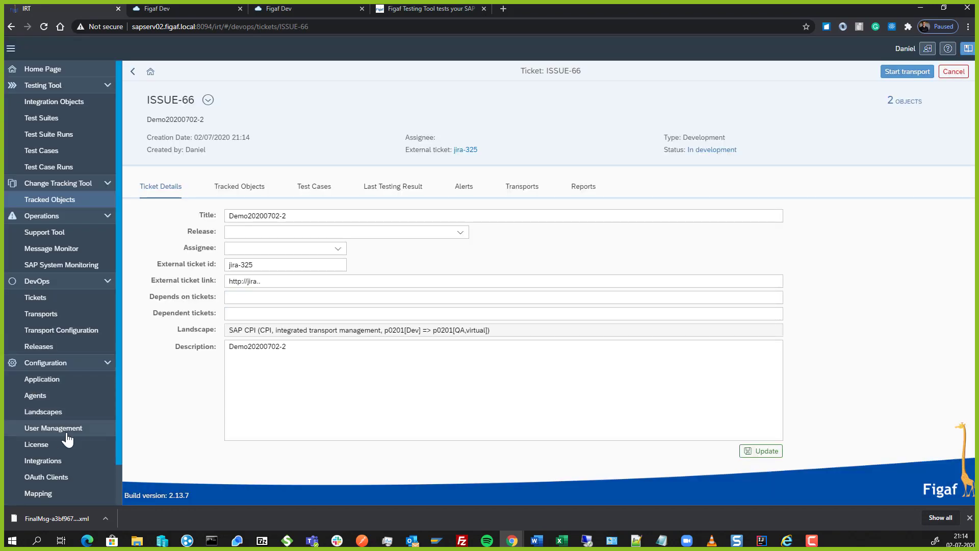
# Step: Open the SAP CPI landscape for editing in the landscape configuration
pyautogui.click(65, 415)
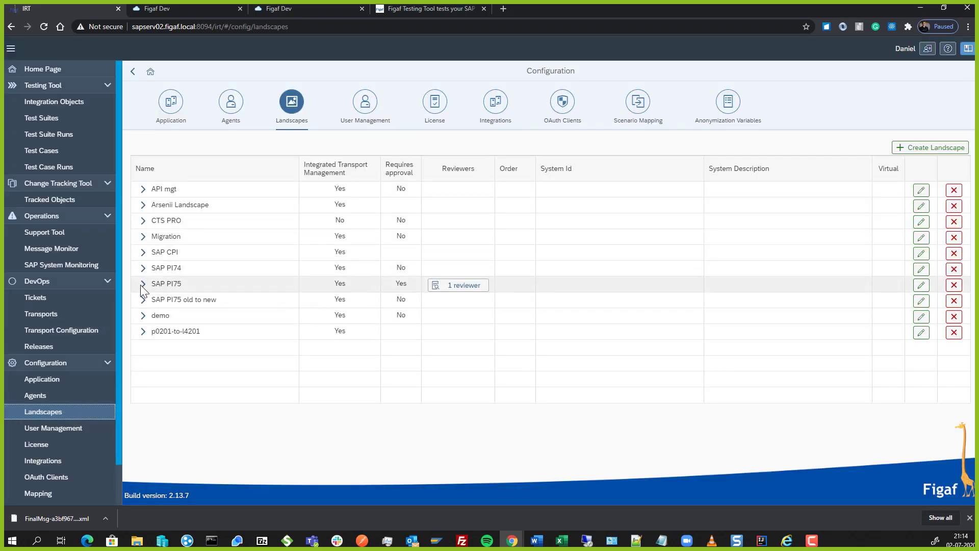
pyautogui.click(142, 251)
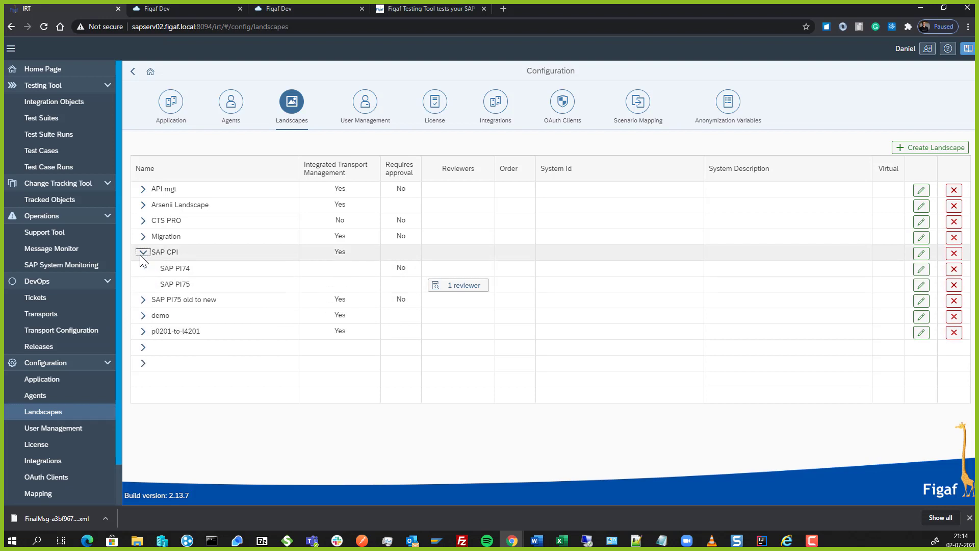
pyautogui.click(920, 253)
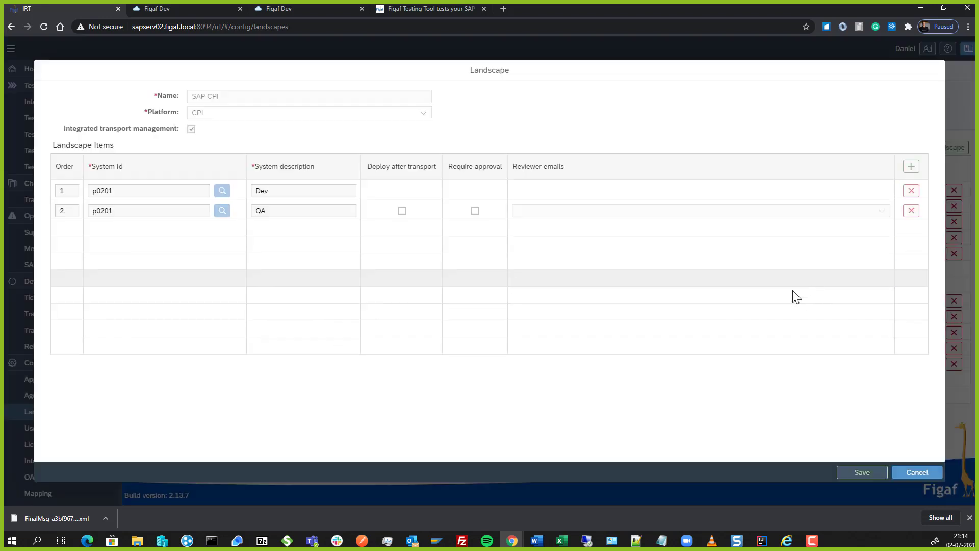
# Step: Try to save the QA system with required approval and two reviewers, including Admin, and clear the approval requirement again
pyautogui.click(475, 210)
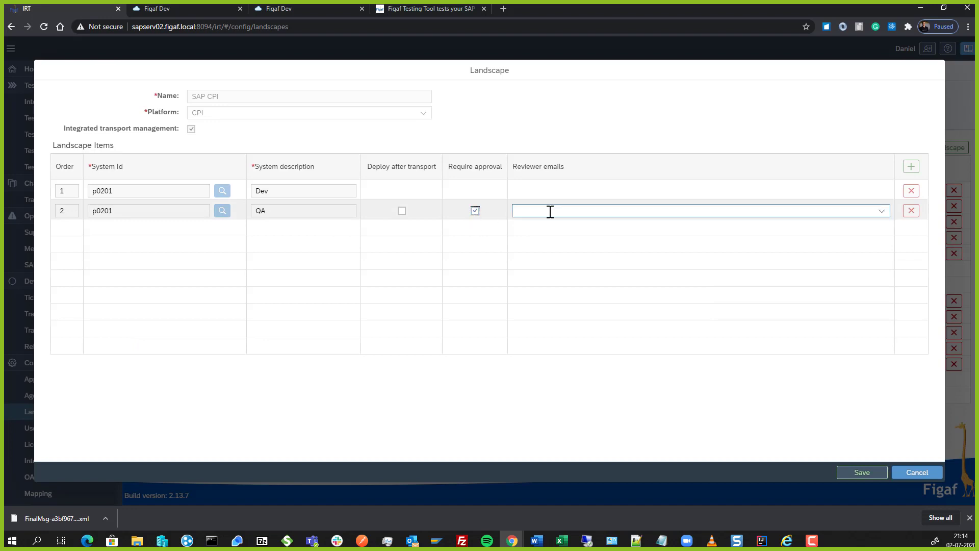
pyautogui.click(881, 212)
pyautogui.click(524, 290)
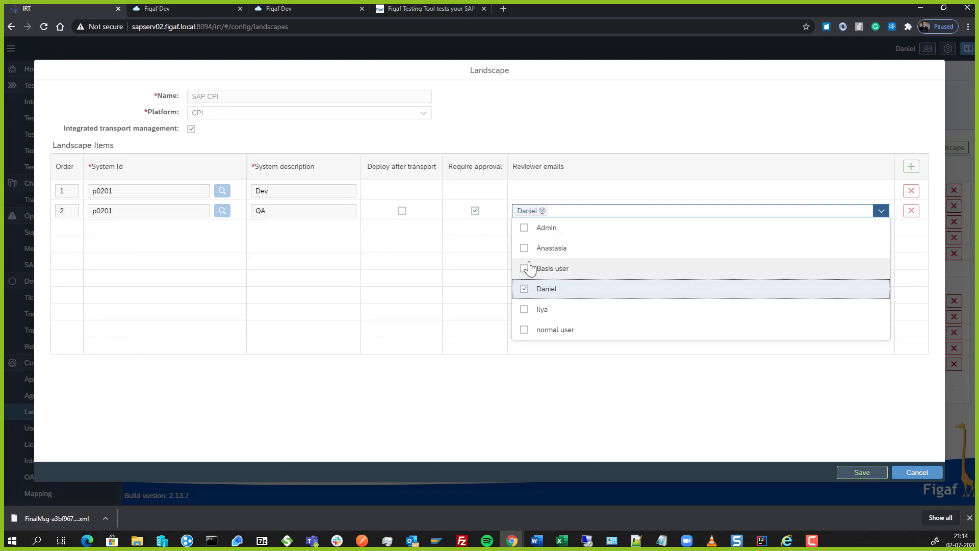
pyautogui.click(524, 228)
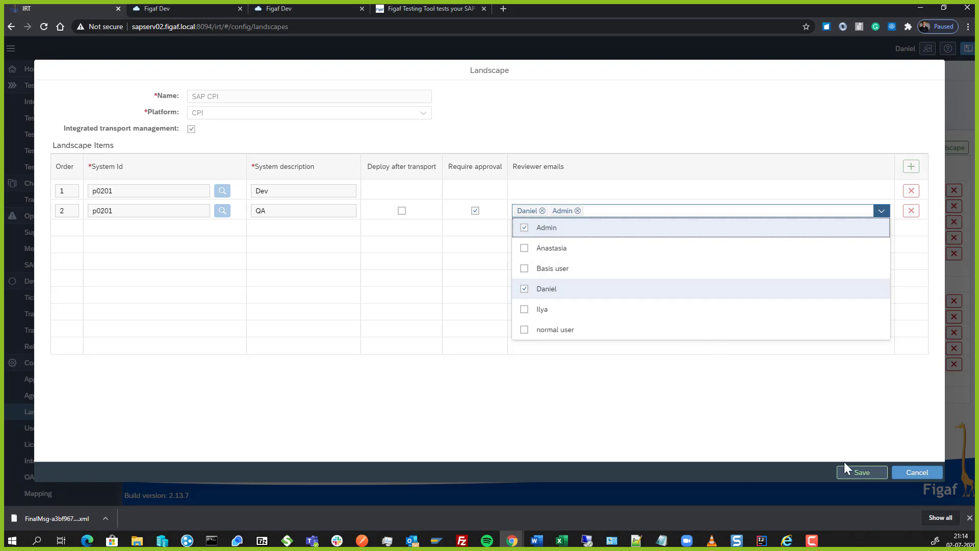
pyautogui.click(857, 473)
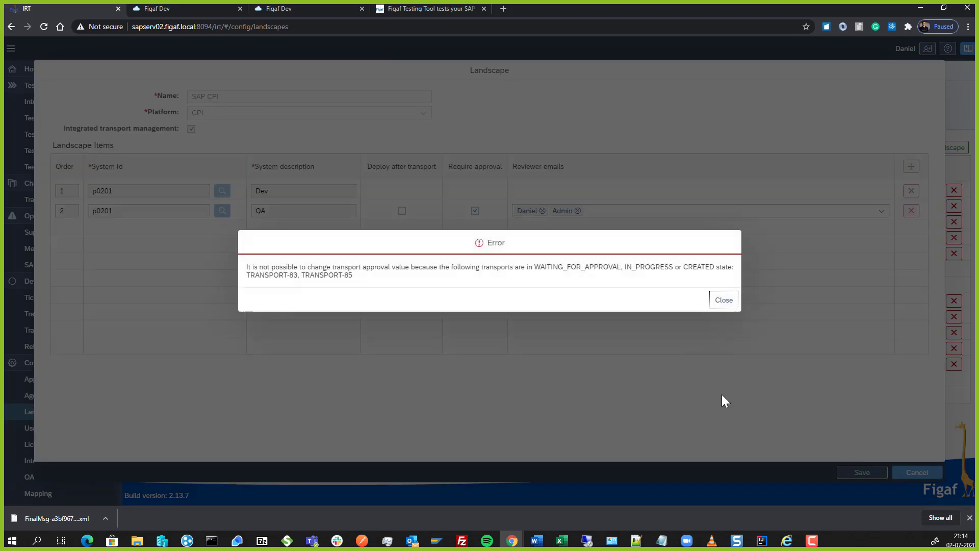
pyautogui.click(711, 302)
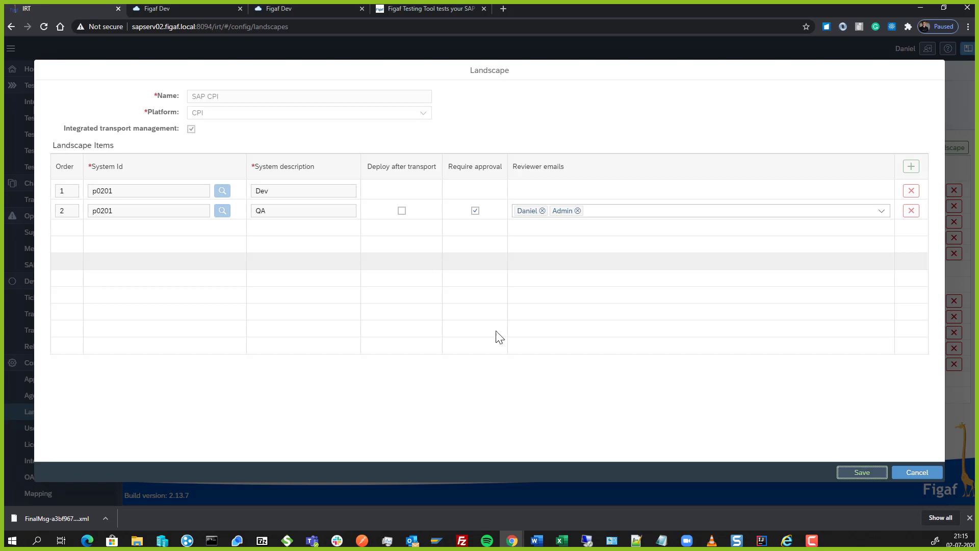
pyautogui.click(475, 210)
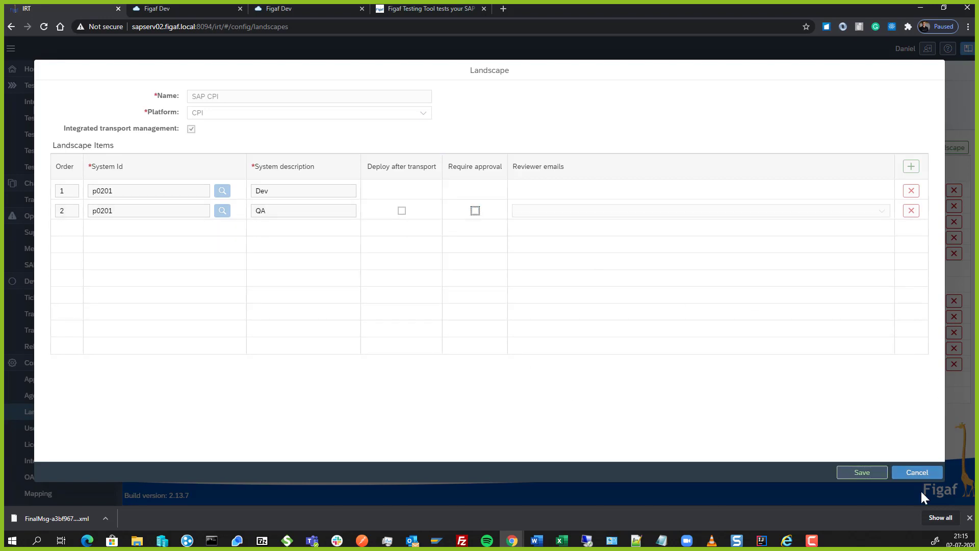
# Step: Enable Deploy after transport for the QA system and save the SAP CPI landscape
pyautogui.click(401, 211)
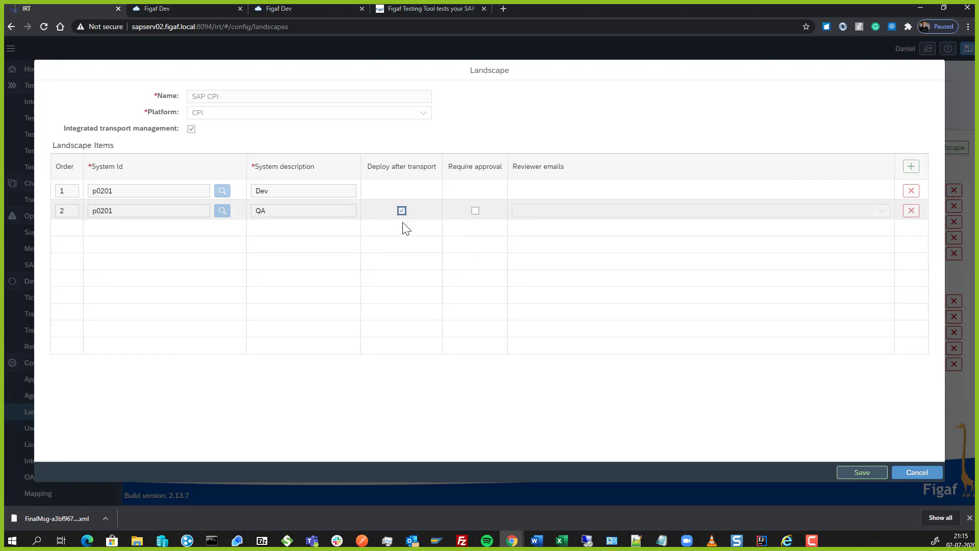
pyautogui.click(861, 472)
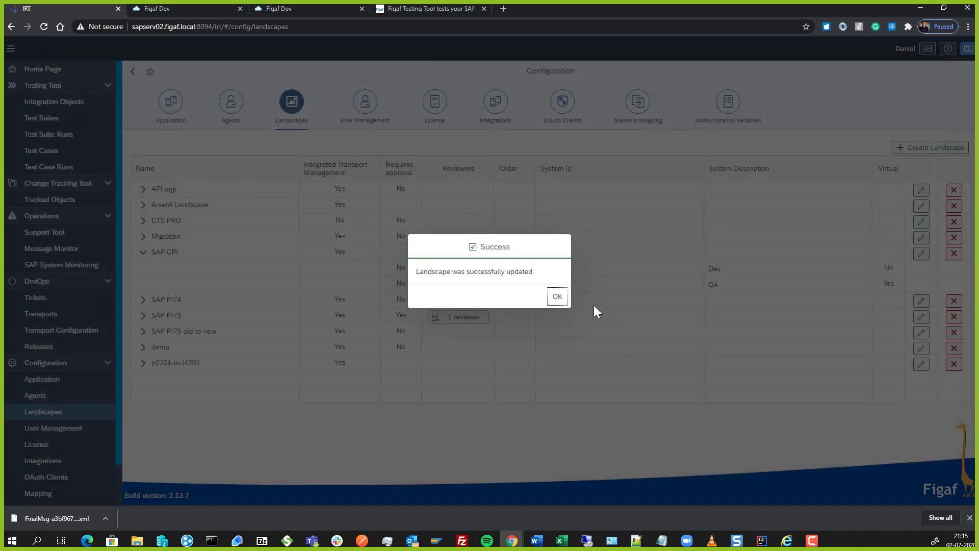
pyautogui.click(557, 296)
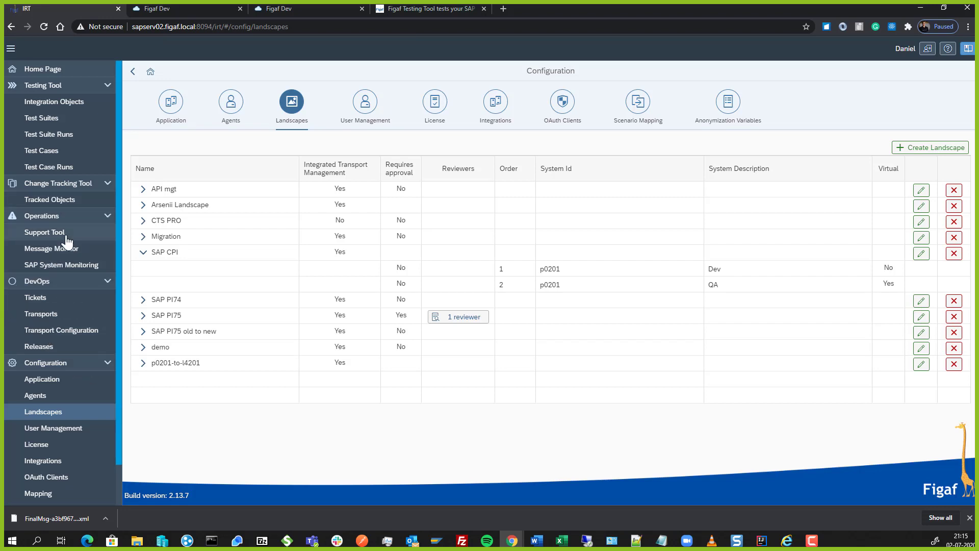
# Step: Reopen the Demo20200702-2 ticket from the ticket list and show its tracked objects
pyautogui.click(69, 306)
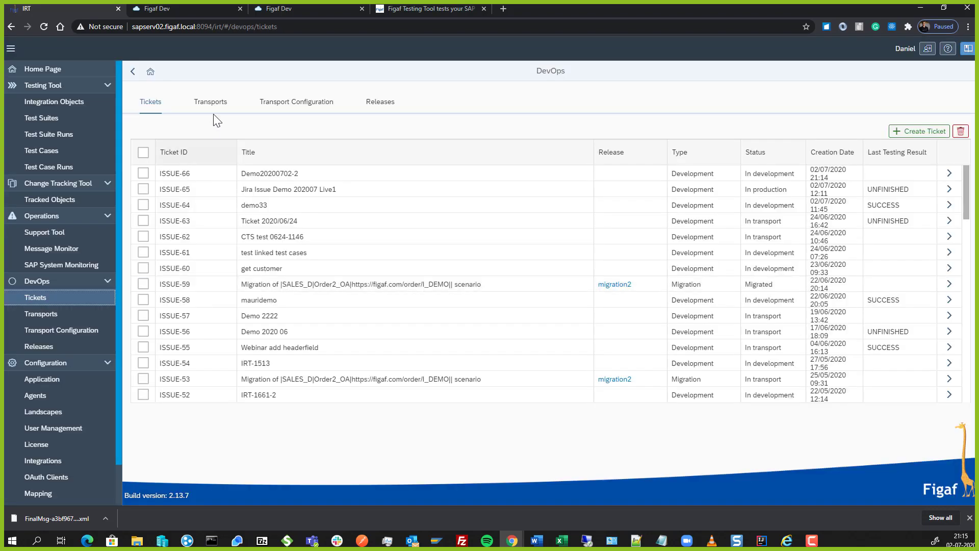
pyautogui.click(949, 172)
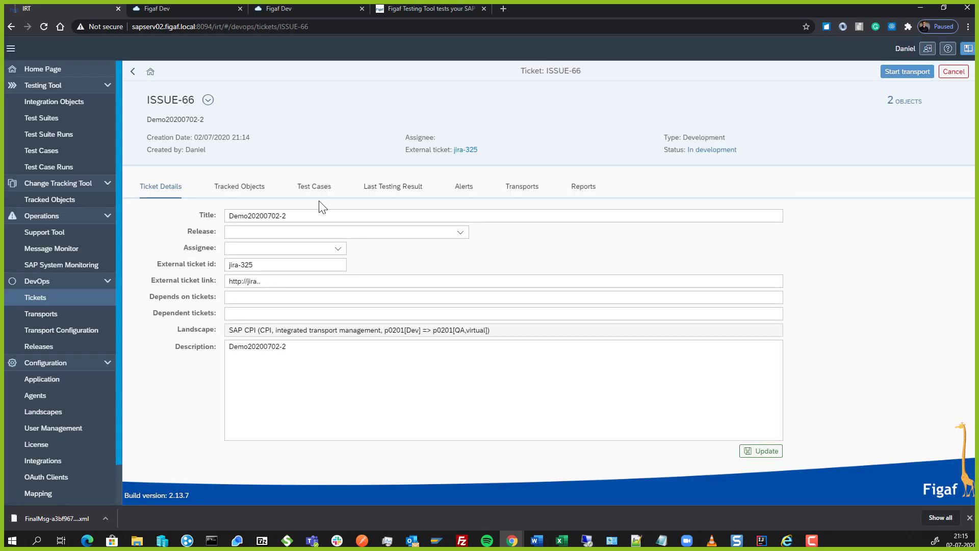
pyautogui.click(225, 192)
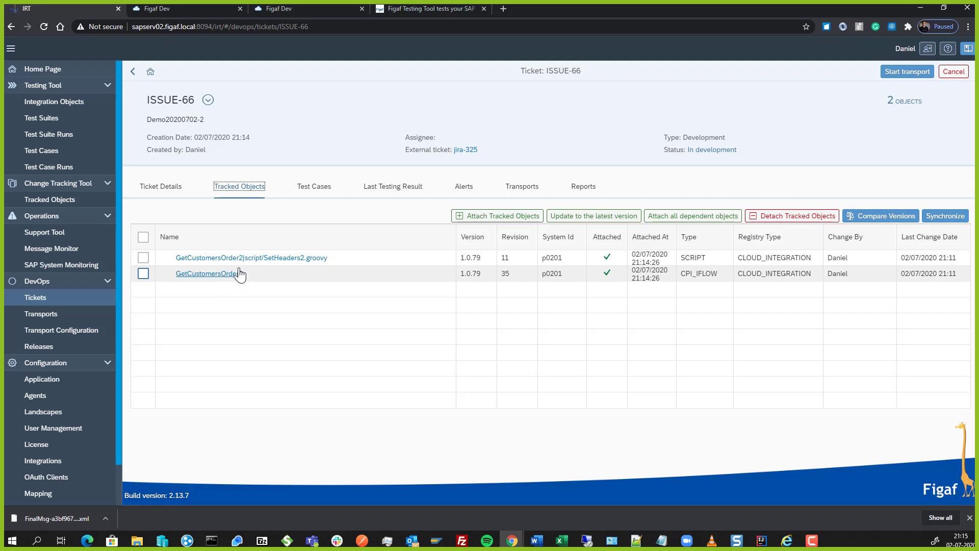
# Step: Look up the ticket's related test cases and assign the GetCustomersOrder2 test case Demo55 to it
pyautogui.click(298, 196)
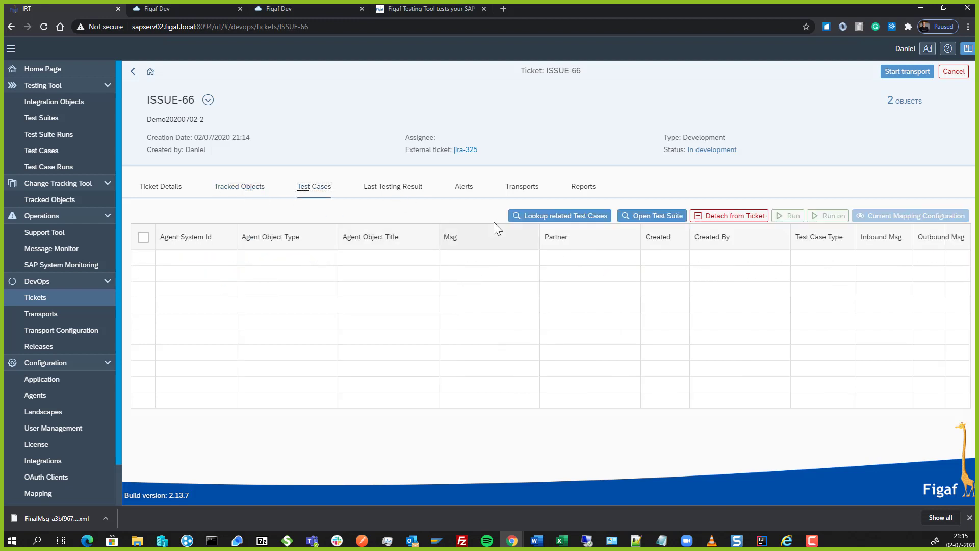
pyautogui.click(524, 219)
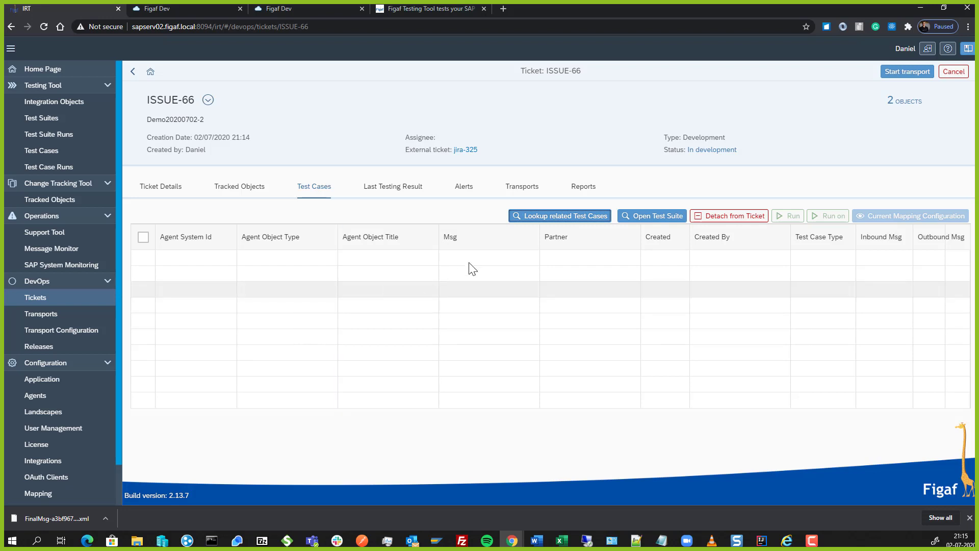
pyautogui.click(544, 218)
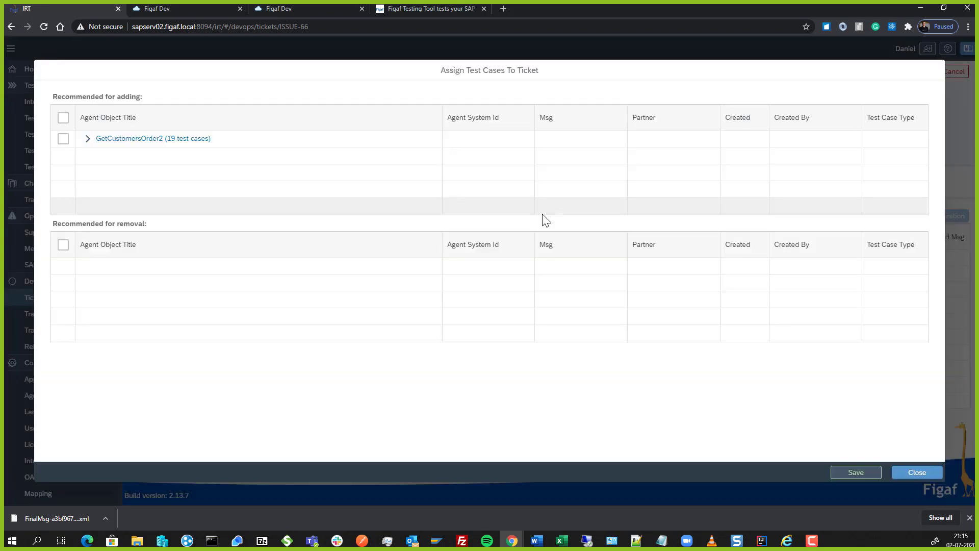
pyautogui.click(87, 139)
pyautogui.scroll(-5, 121, 199)
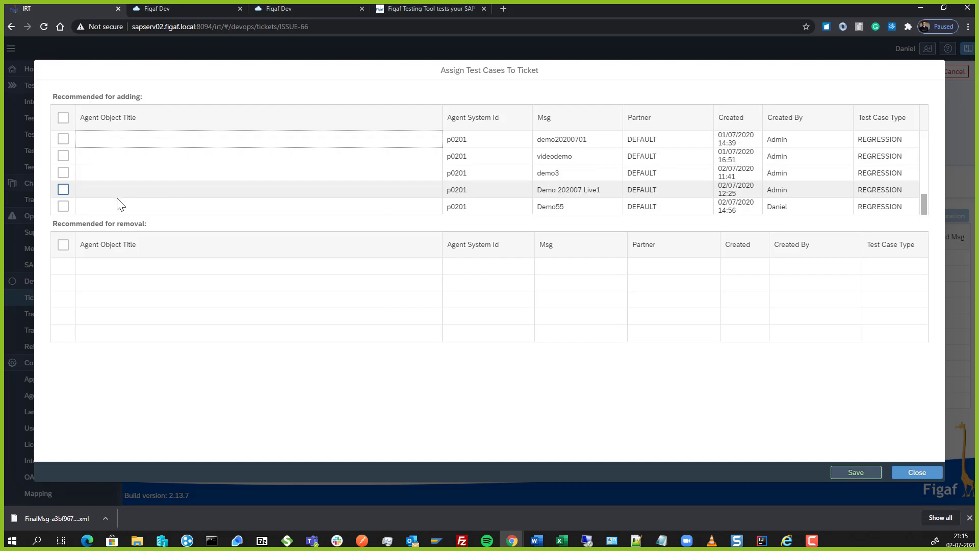
pyautogui.click(64, 207)
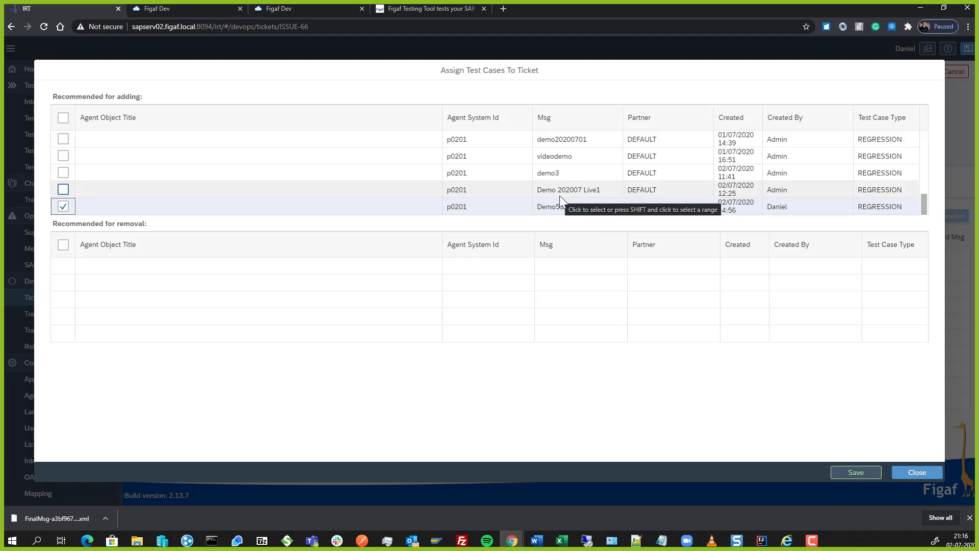
pyautogui.click(856, 472)
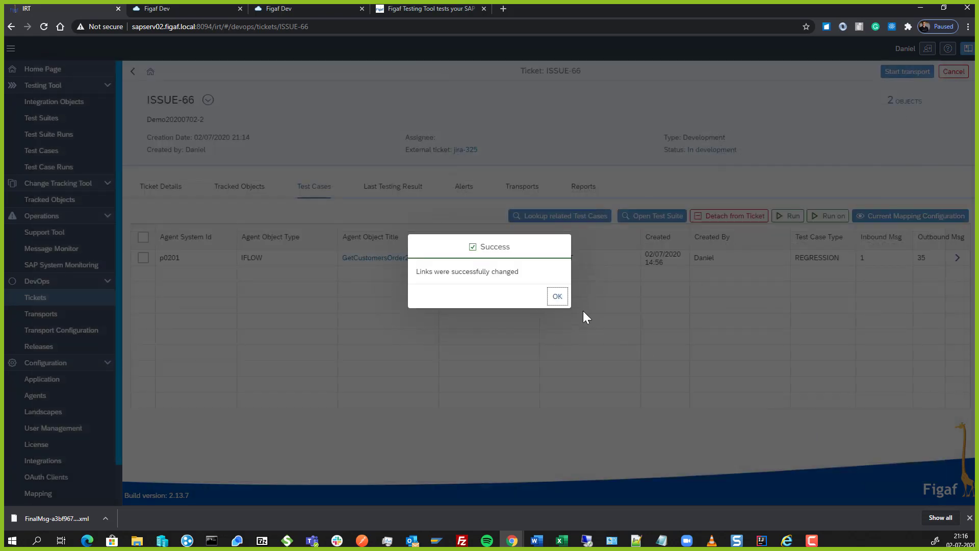
pyautogui.click(565, 303)
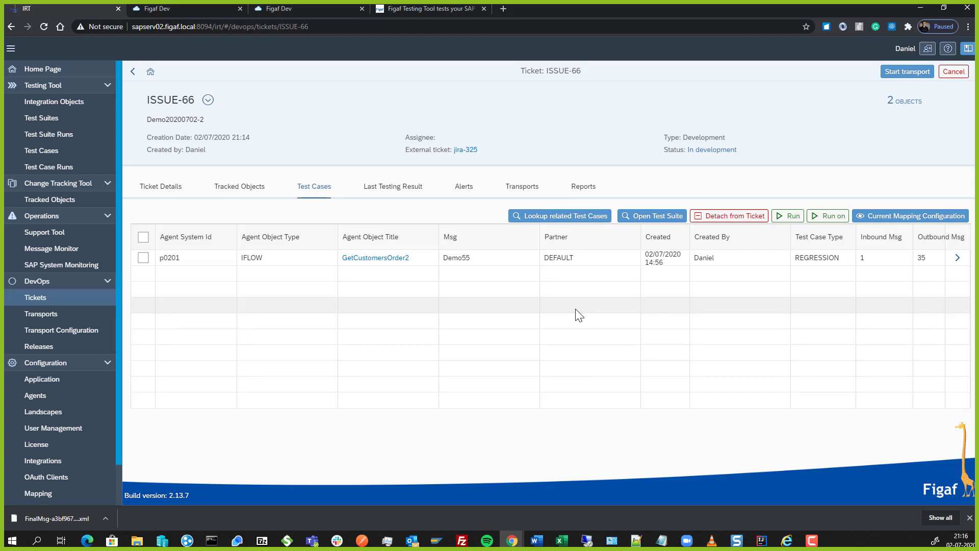
# Step: Run the ticket's test cases and poll the remote results from the last testing result
pyautogui.click(787, 217)
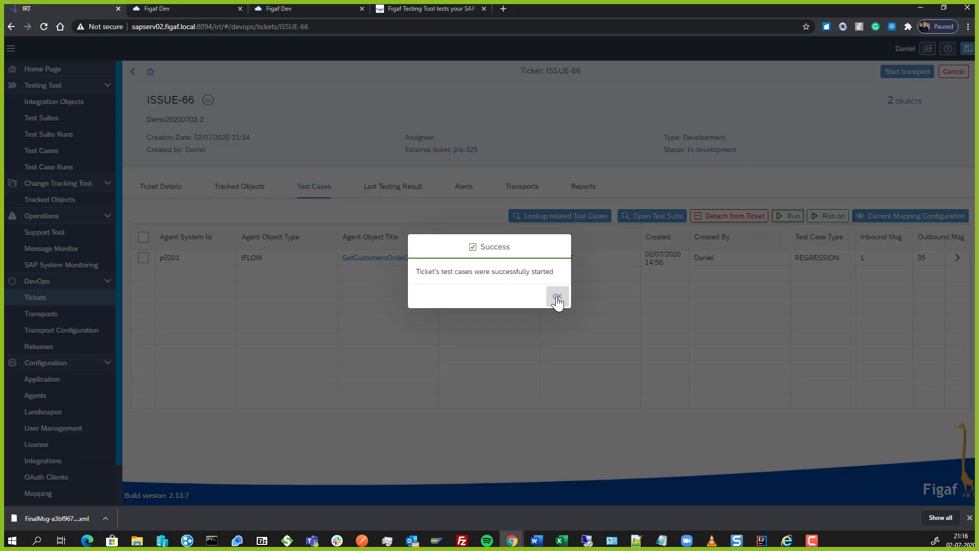
pyautogui.click(556, 298)
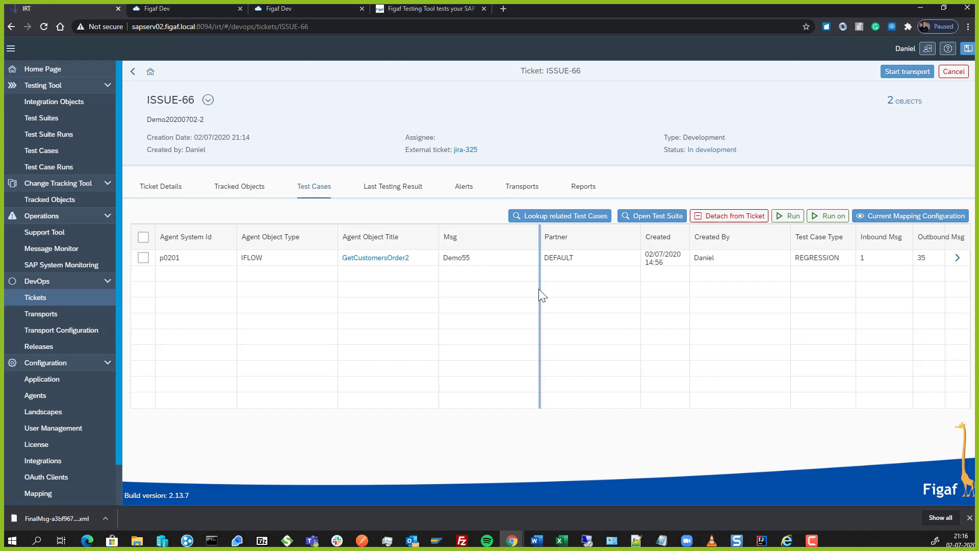
pyautogui.click(393, 187)
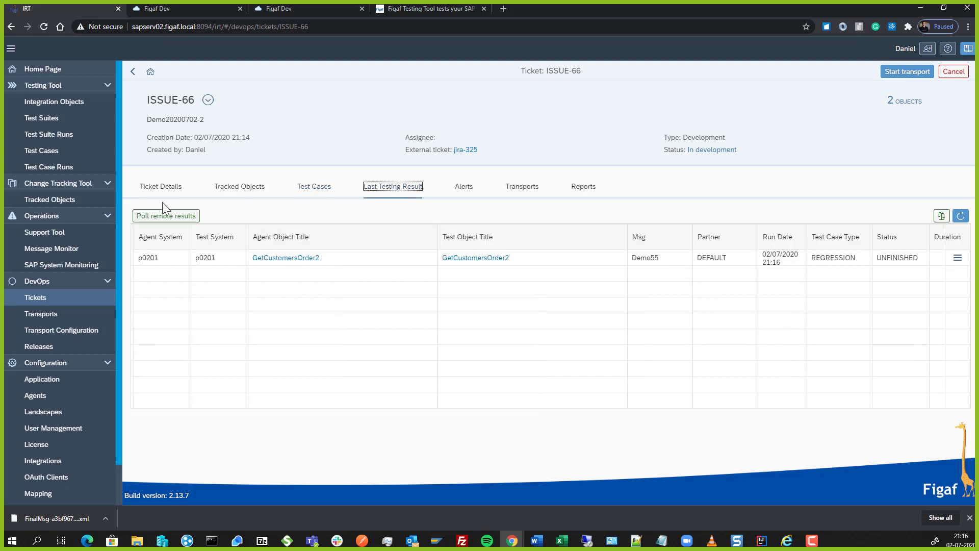
pyautogui.click(165, 215)
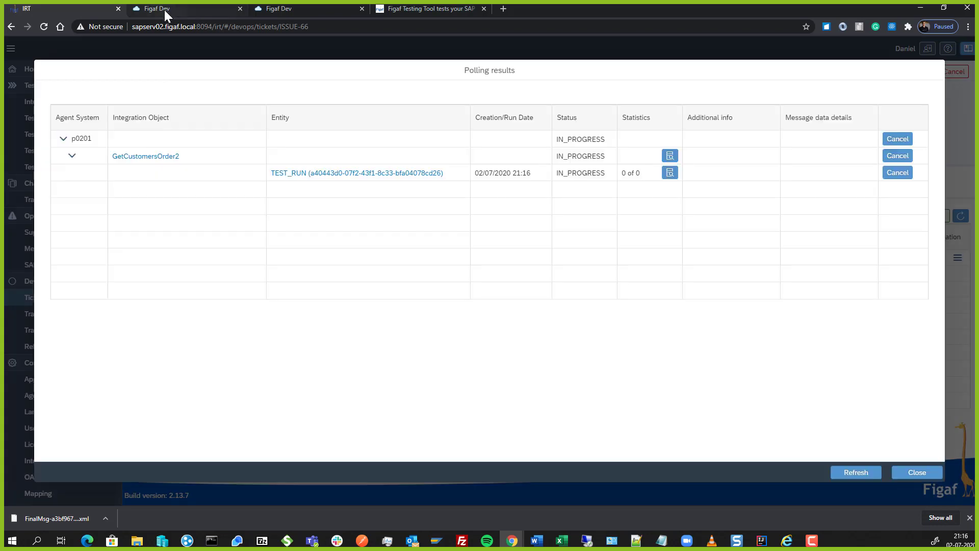
# Step: Switch to SAP Cloud Platform Integration and check the GetCustomersOrder2 messages and deployment information in the CPI Helper
pyautogui.click(164, 10)
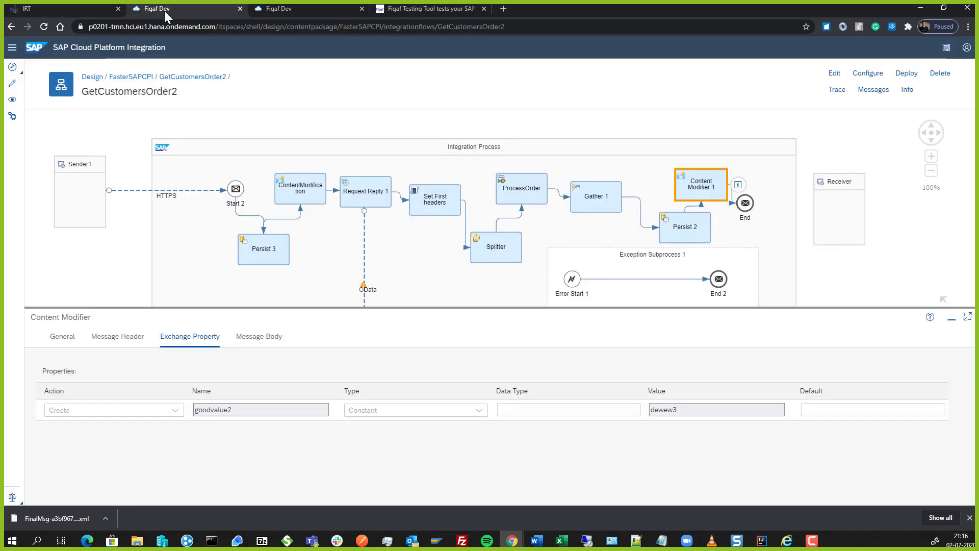
pyautogui.click(864, 94)
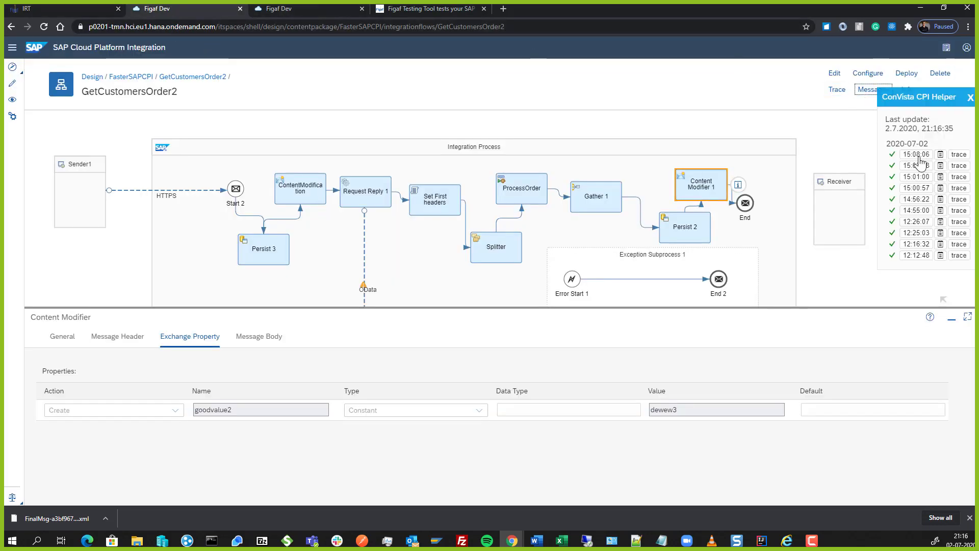
pyautogui.click(971, 98)
pyautogui.click(907, 90)
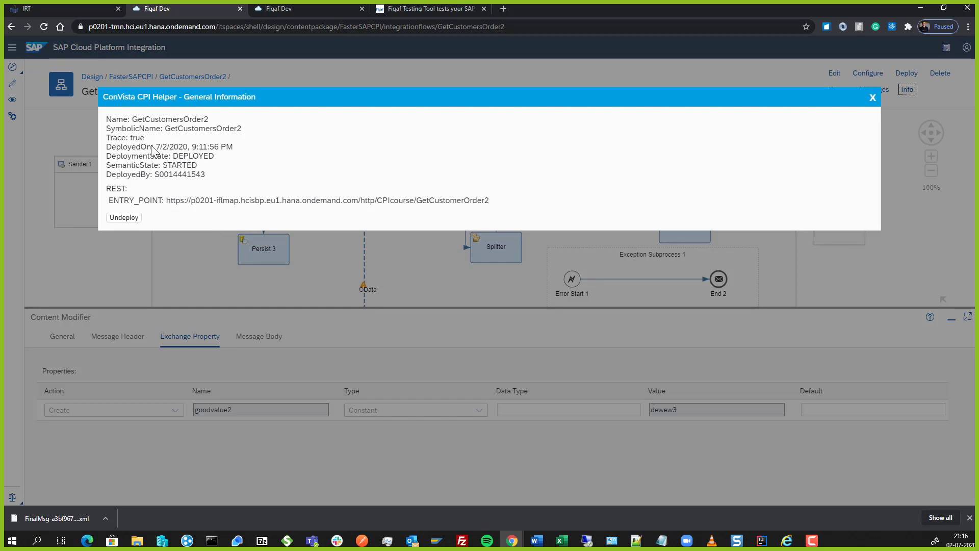
# Step: Close the iFlow's general information and show the integration content in Starting status from the monitoring overview
pyautogui.click(873, 99)
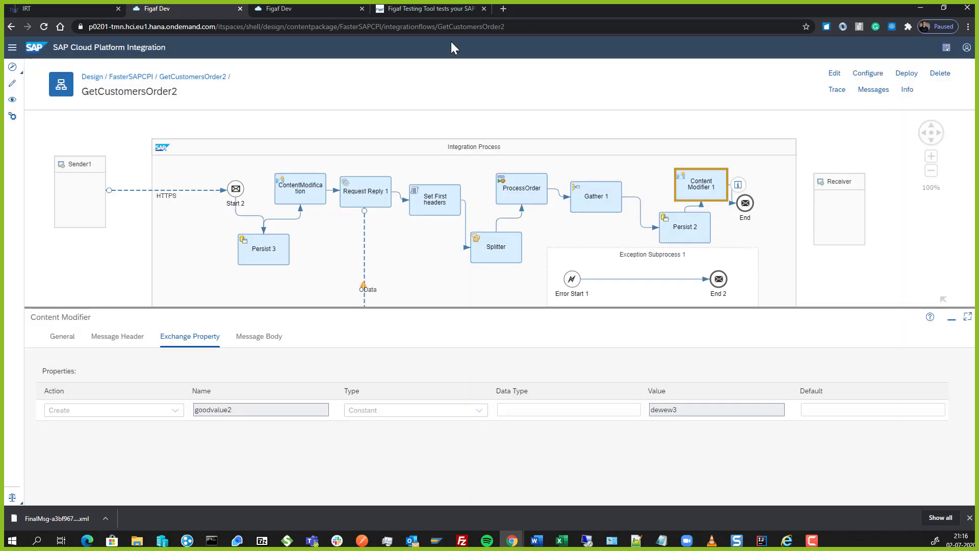
pyautogui.click(290, 8)
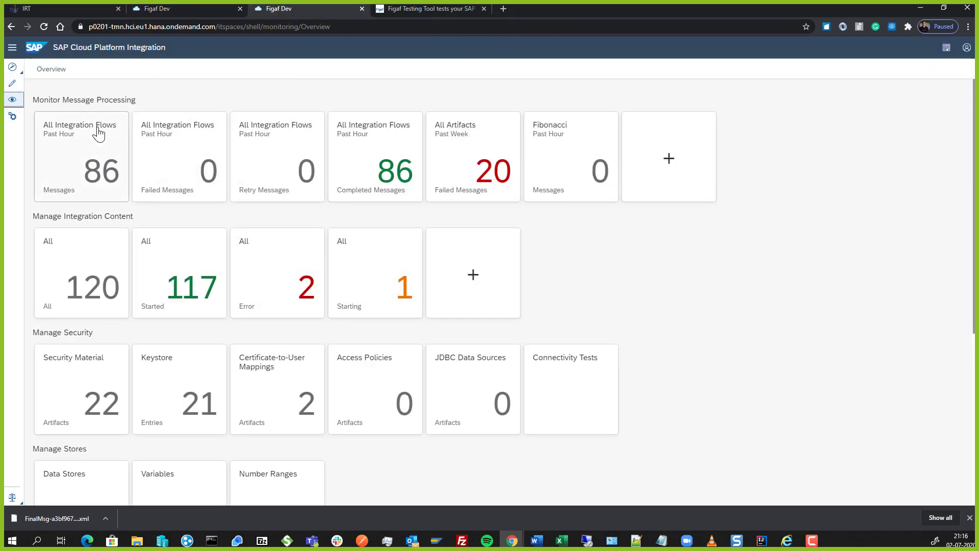
pyautogui.click(394, 286)
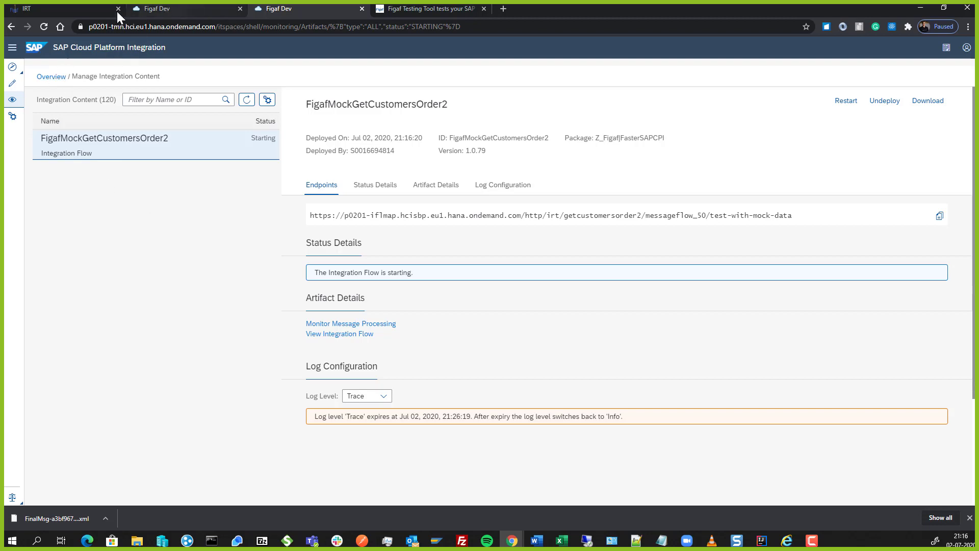
# Step: Return to Figaf, dismiss the polling results, and show the test configuration of the GetCustomersOrder2 test object
pyautogui.click(76, 12)
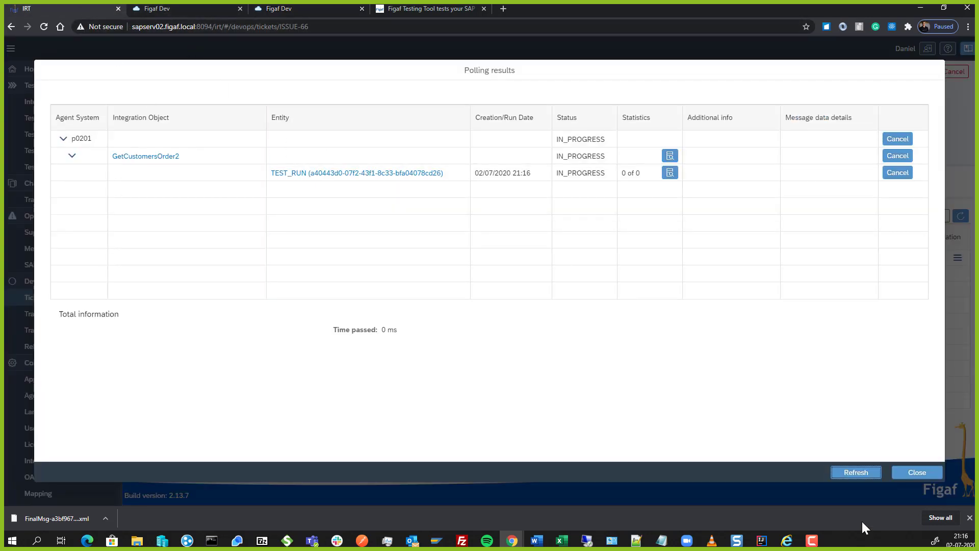
pyautogui.click(917, 474)
pyautogui.click(466, 258)
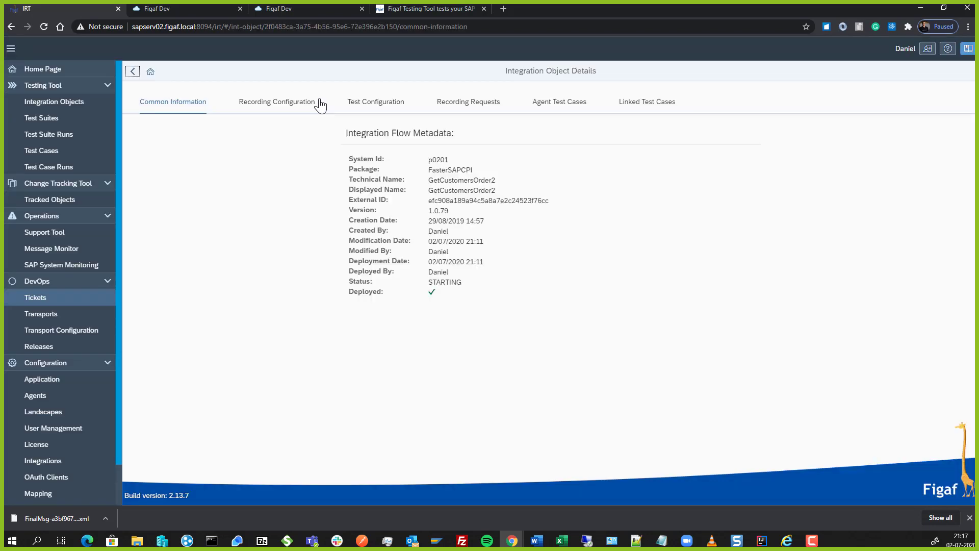
pyautogui.click(409, 105)
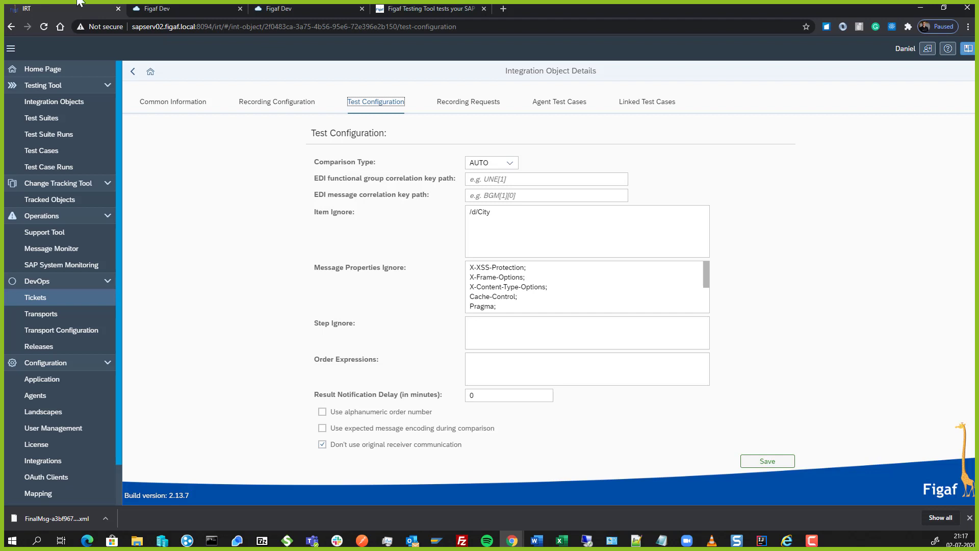
# Step: Switch to SAP Cloud Platform Integration and view the connection details of the HTTP channel to OdataOrders in the FigafMockGetCustomersOrder2 iFlow
pyautogui.click(270, 7)
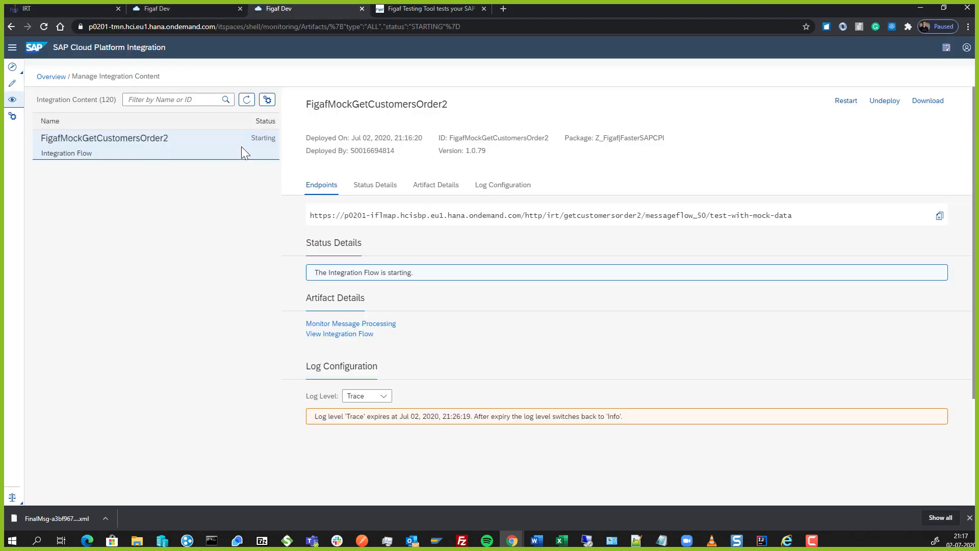
pyautogui.click(334, 335)
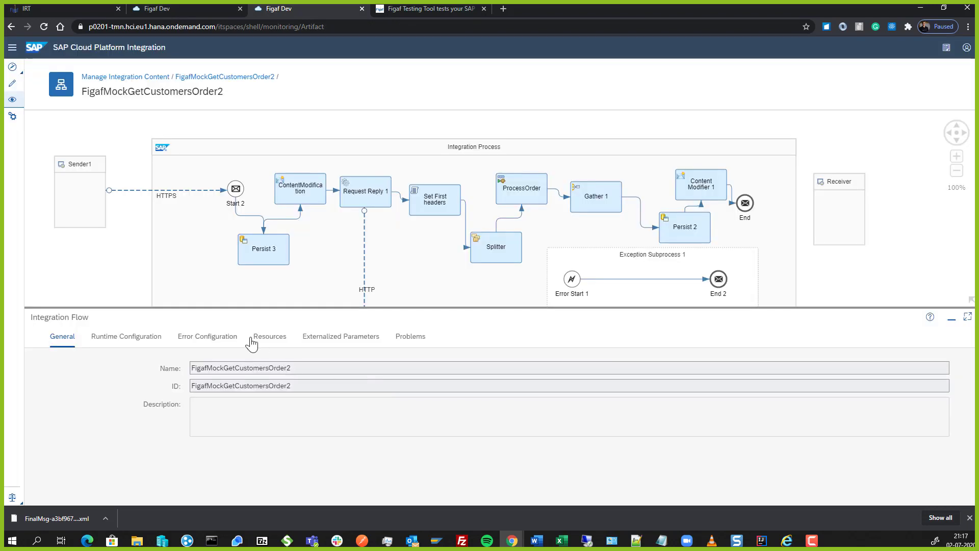
pyautogui.click(365, 267)
pyautogui.moveTo(122, 282); pyautogui.dragTo(97, 112)
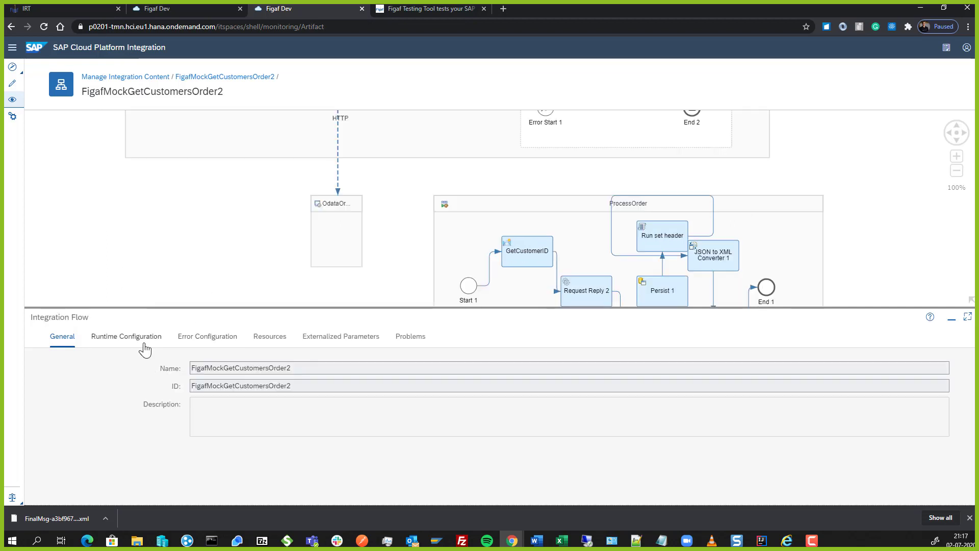
pyautogui.click(337, 180)
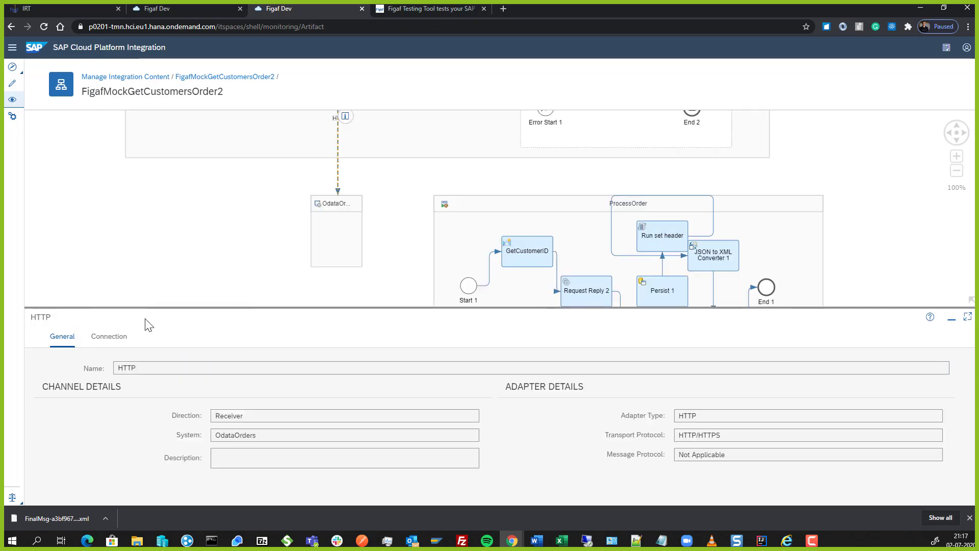
pyautogui.click(123, 337)
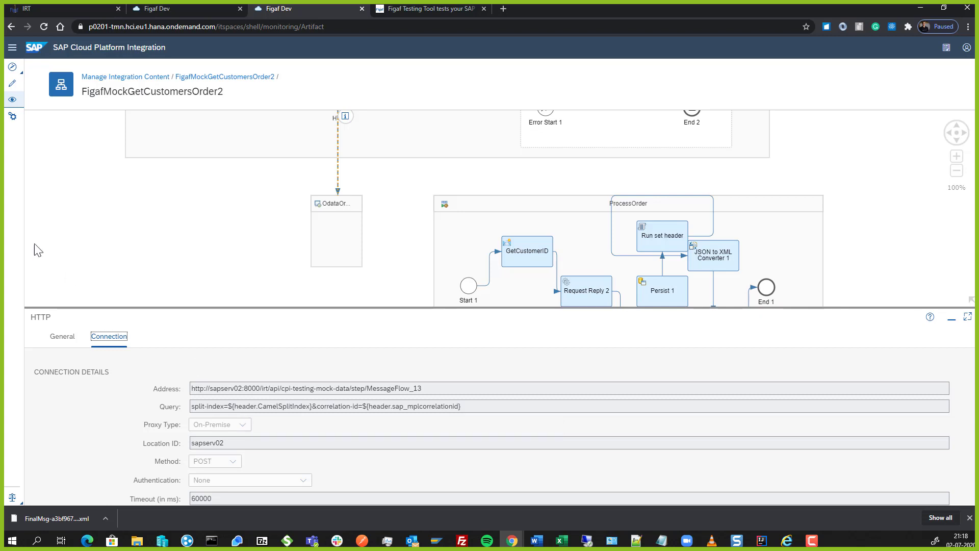
# Step: Compare the mock's connection with the OData channel's connection details in the original GetCustomersOrder2 iFlow, then return to Figaf
pyautogui.click(167, 6)
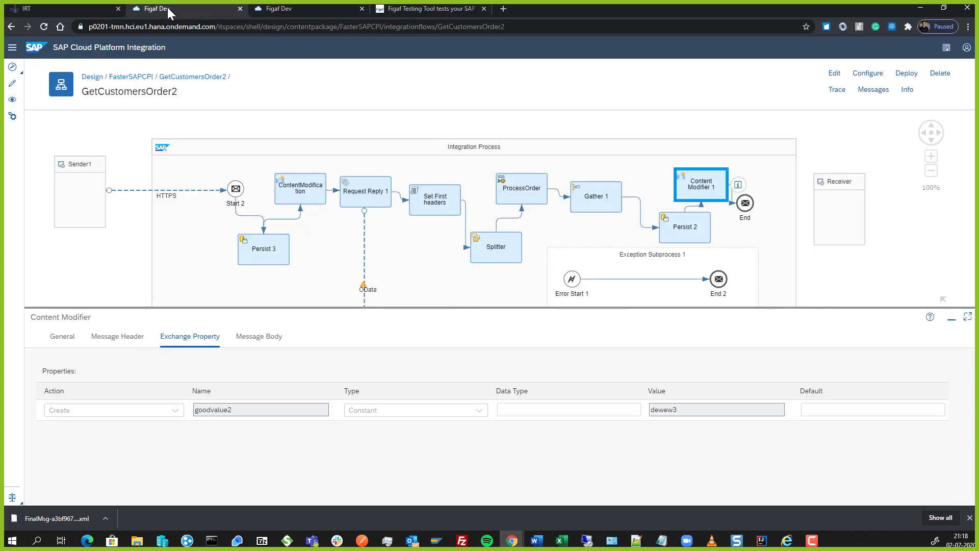
pyautogui.click(361, 284)
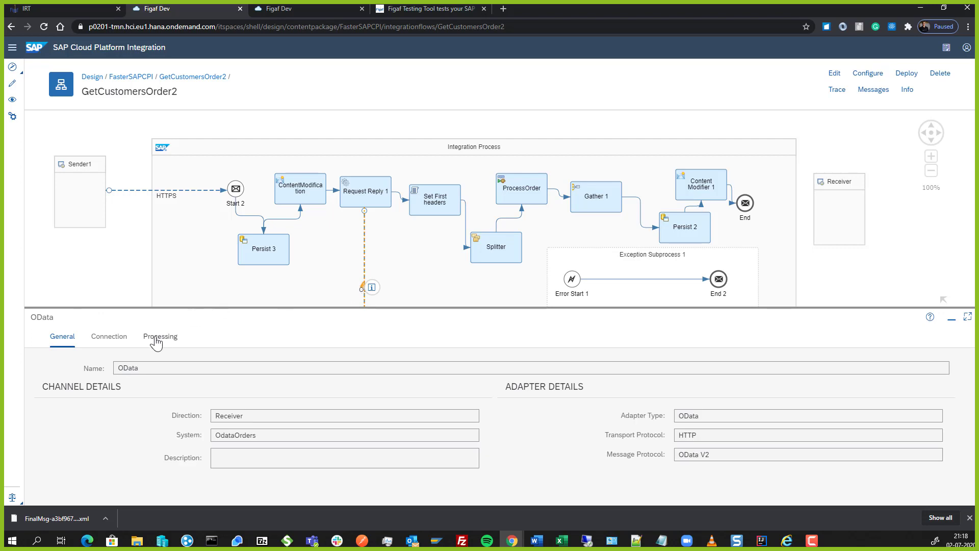
pyautogui.click(97, 338)
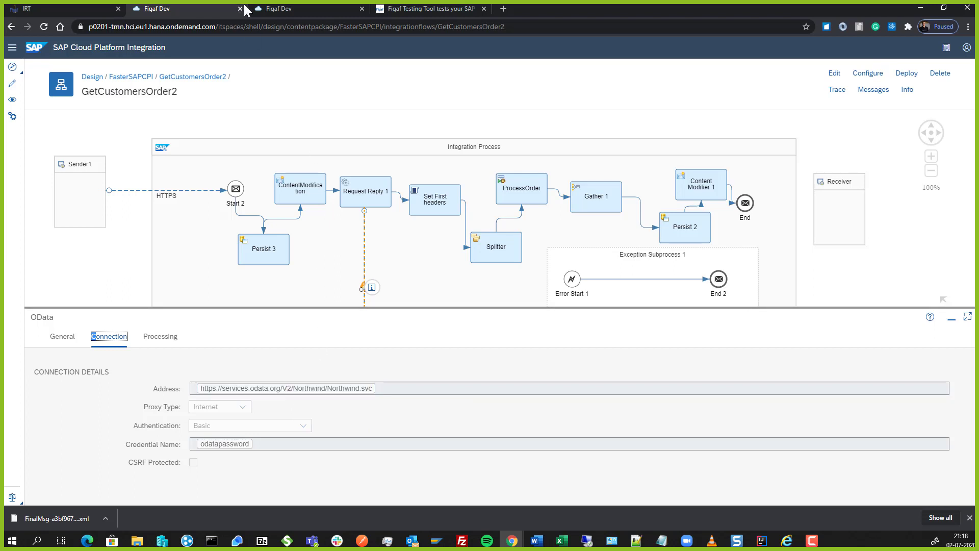
pyautogui.click(294, 15)
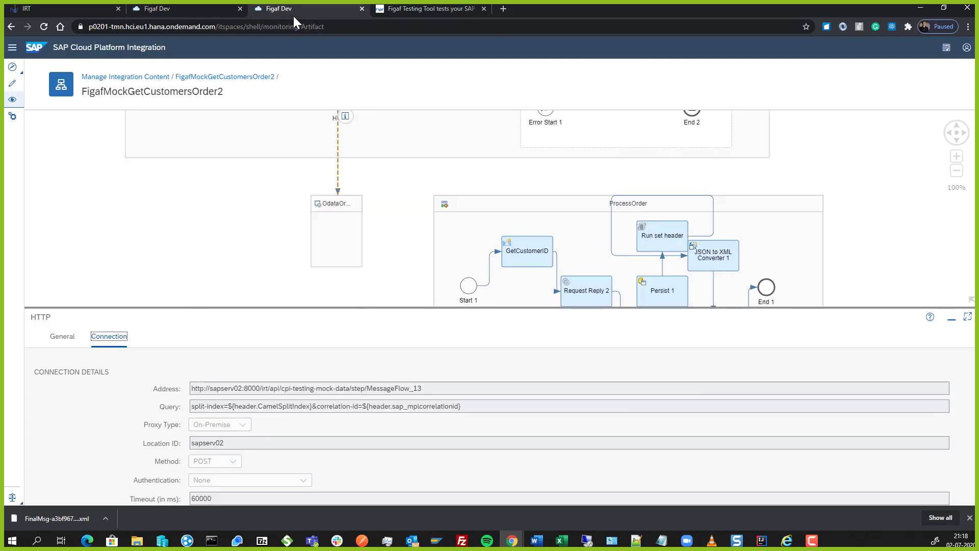
pyautogui.click(56, 11)
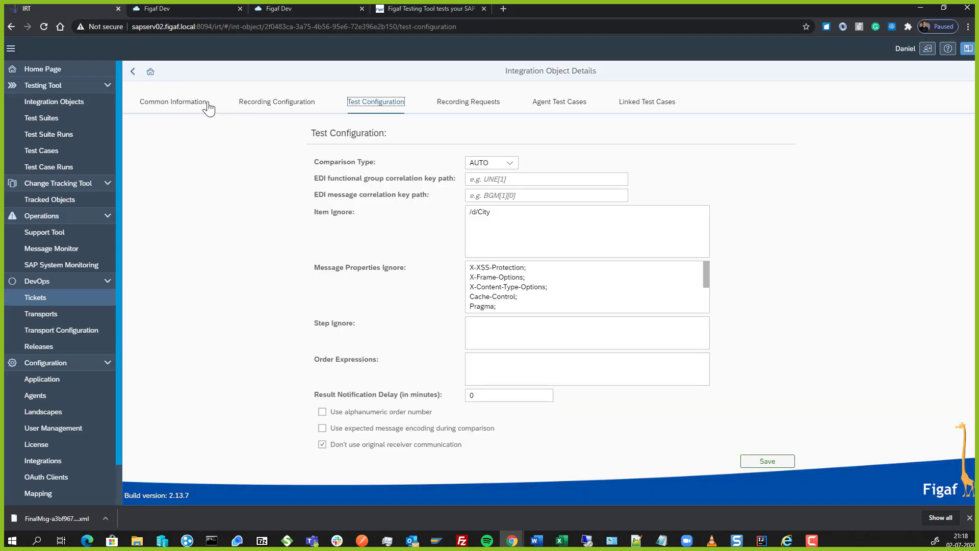
# Step: Switch to SAP Cloud Platform Integration monitoring and examine the FigafMockGetCustomersOrder2 message among all integration flows of the past hour
pyautogui.click(319, 14)
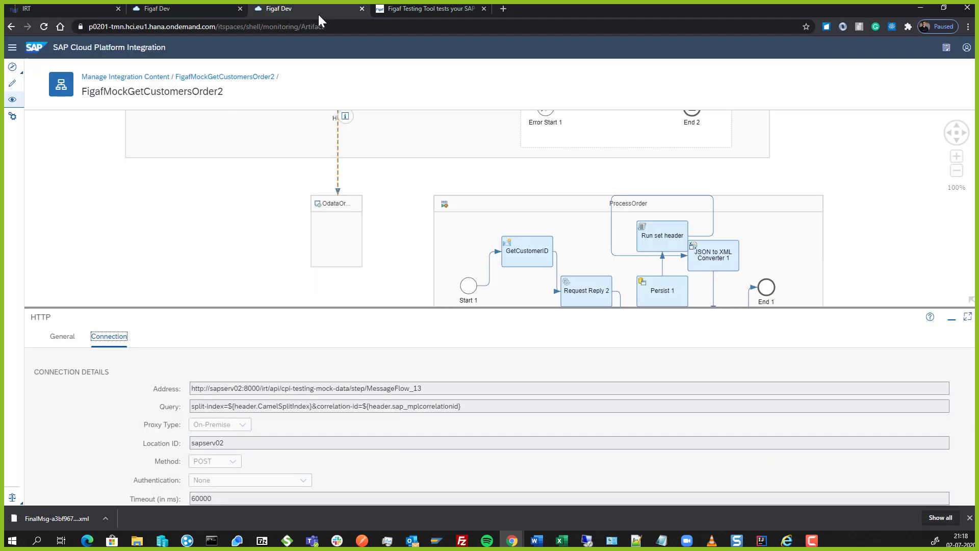
pyautogui.click(12, 100)
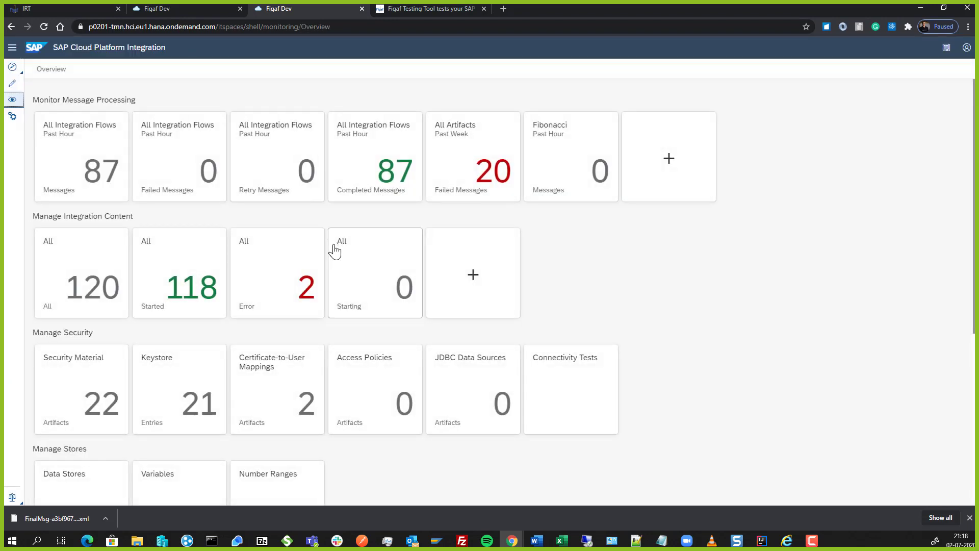
pyautogui.click(91, 175)
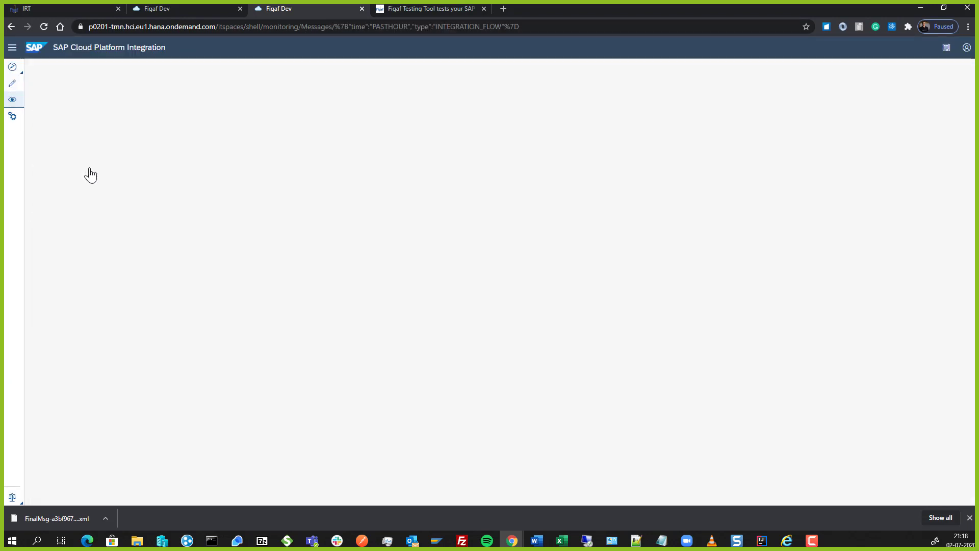
pyautogui.click(137, 218)
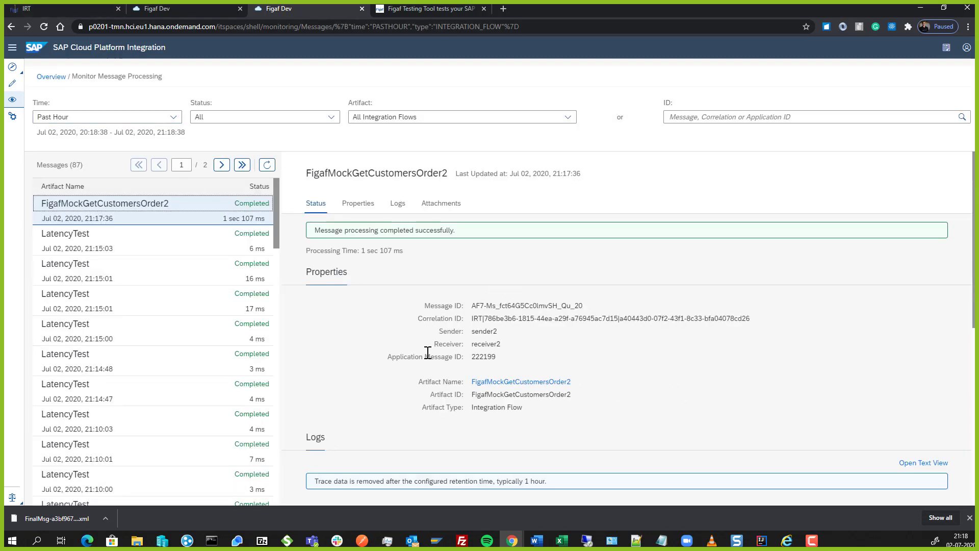
pyautogui.scroll(-1, 426, 350)
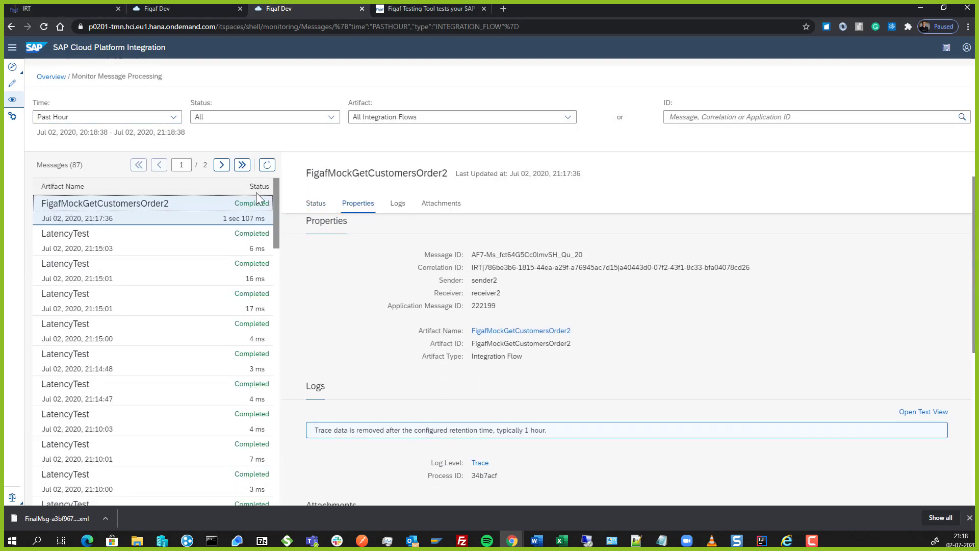
# Step: Go back in Figaf to the Demo20200702-2 ticket's last testing result and poll the remote results
pyautogui.click(44, 10)
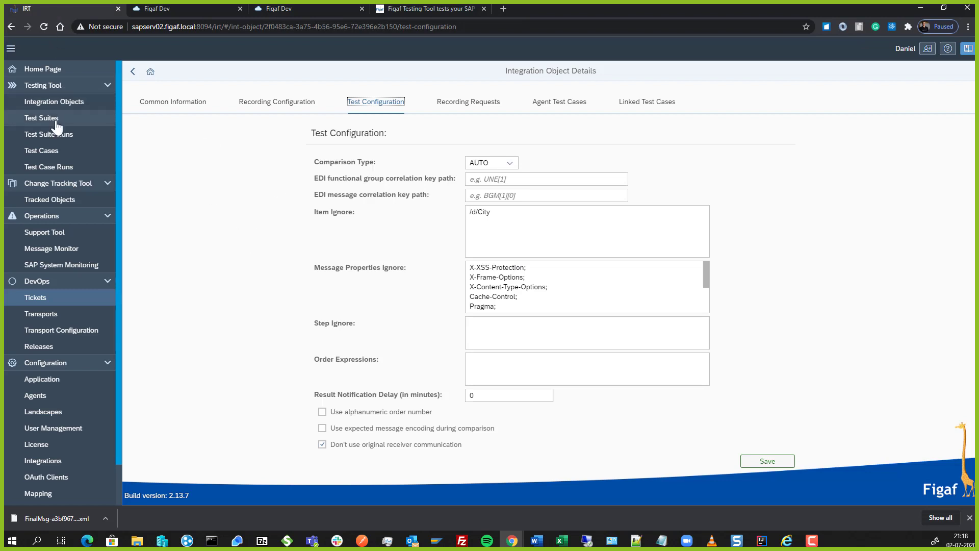
pyautogui.click(128, 72)
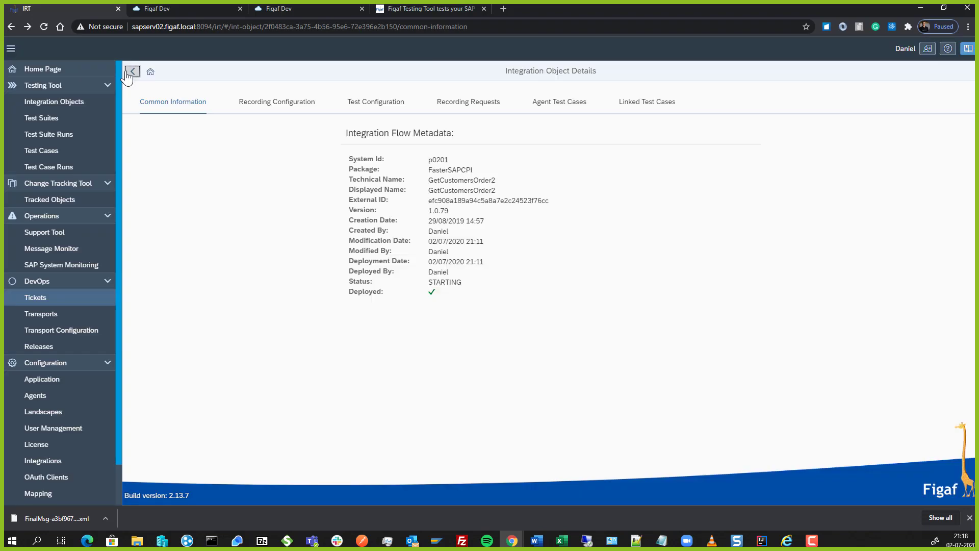
pyautogui.click(129, 72)
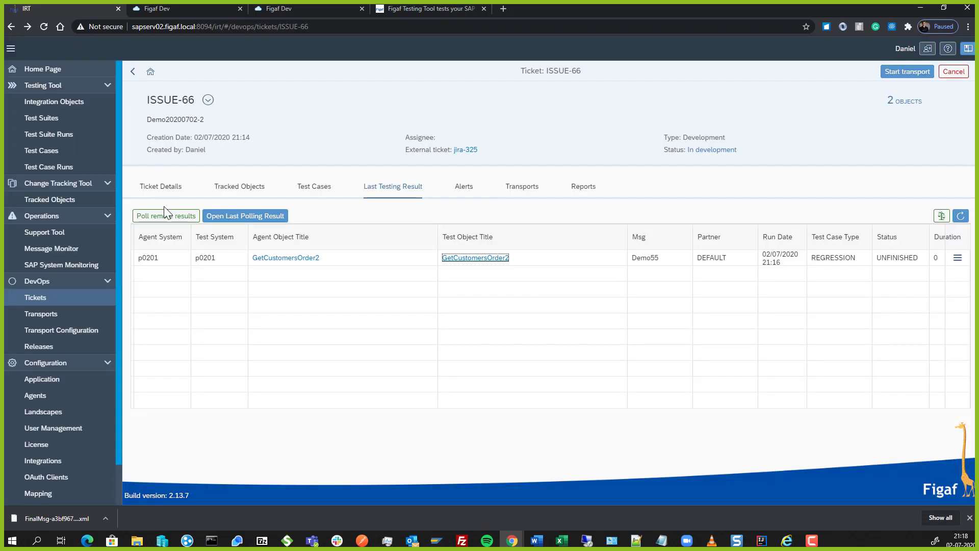
pyautogui.click(167, 214)
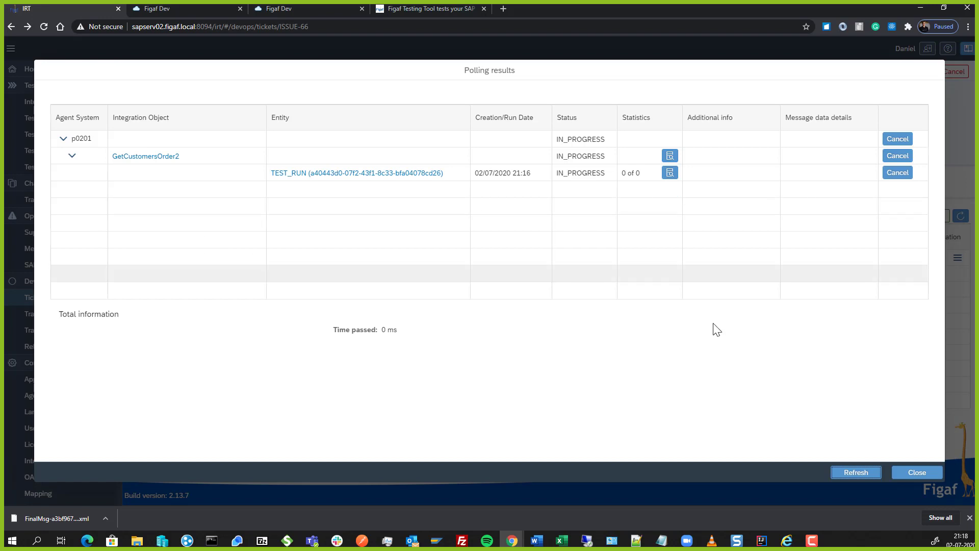
# Step: Refresh the polling results repeatedly to check the GetCustomersOrder2 test run's progress, and close them
pyautogui.click(849, 473)
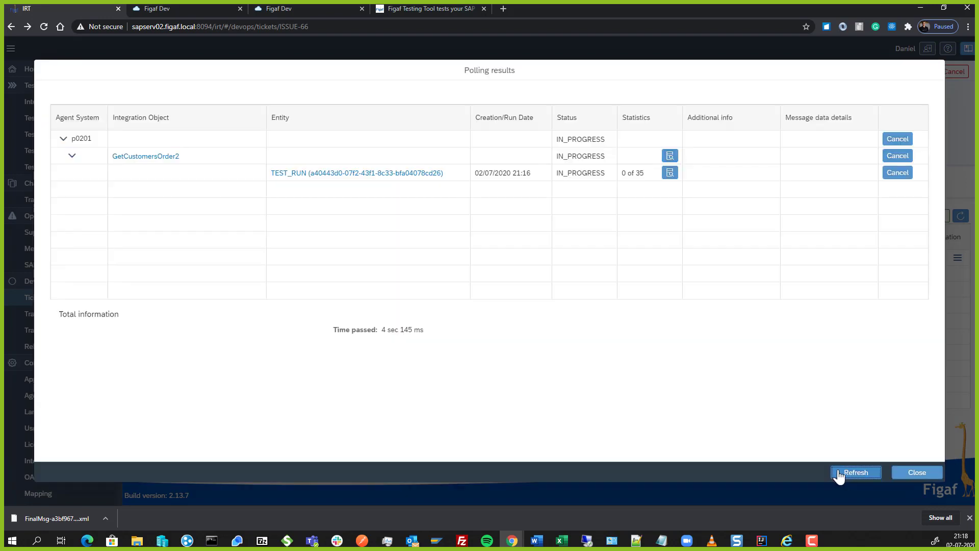
pyautogui.click(867, 467)
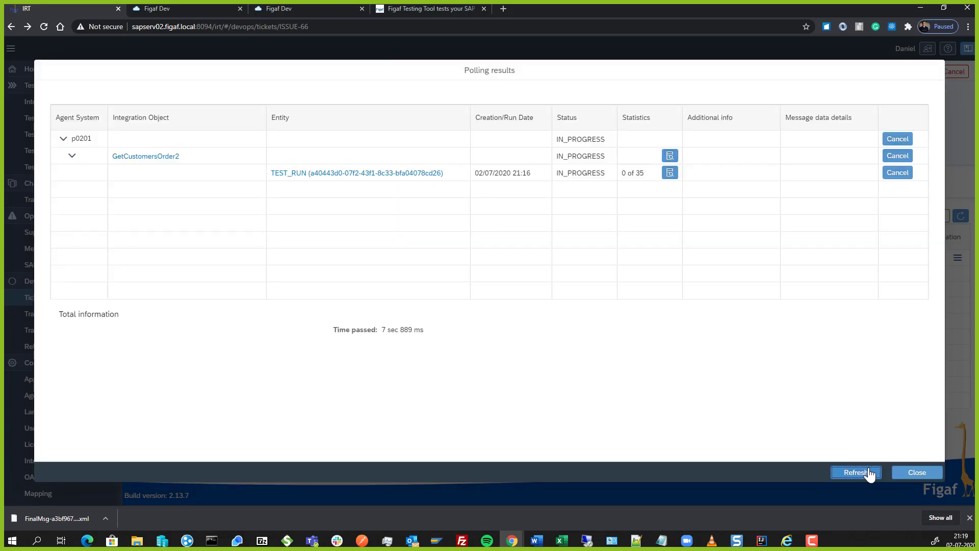
pyautogui.click(868, 468)
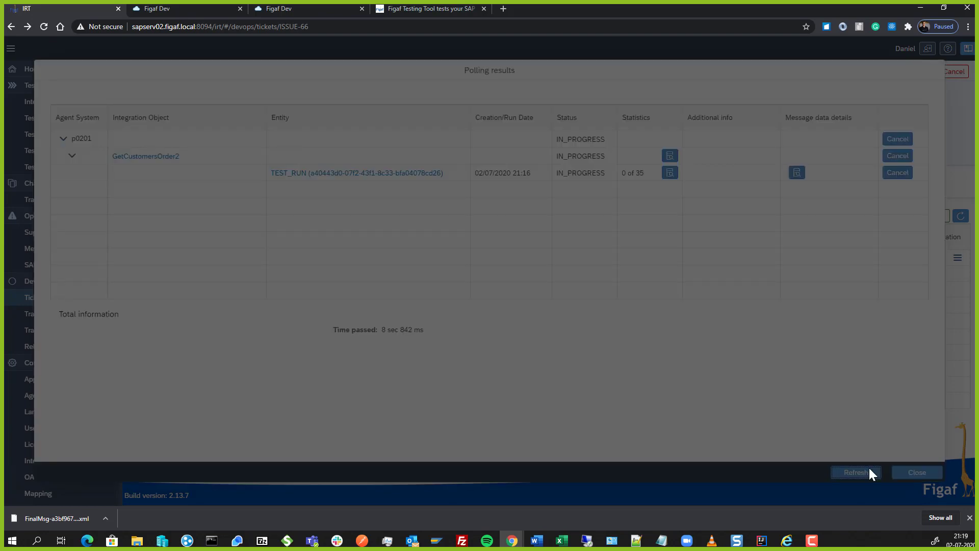
pyautogui.click(868, 468)
pyautogui.click(872, 473)
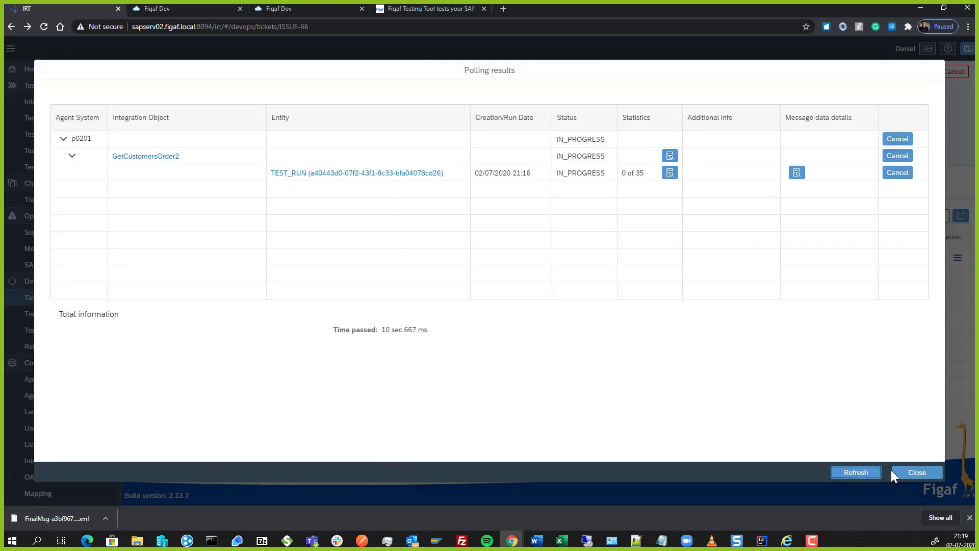
pyautogui.click(871, 472)
pyautogui.click(903, 473)
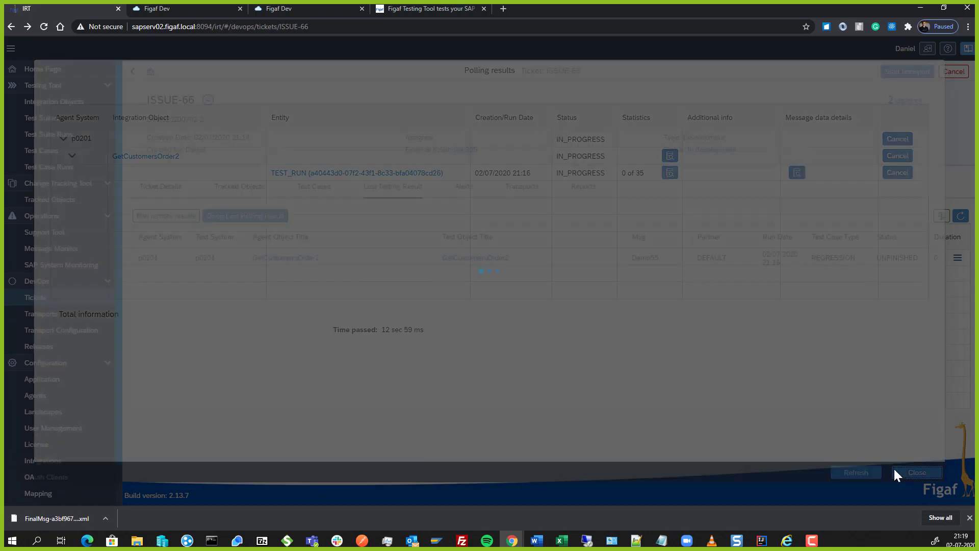
# Step: Open the Demo55 test run's results and examine the message and property differences for step 28, CallActivity_61
pyautogui.click(953, 260)
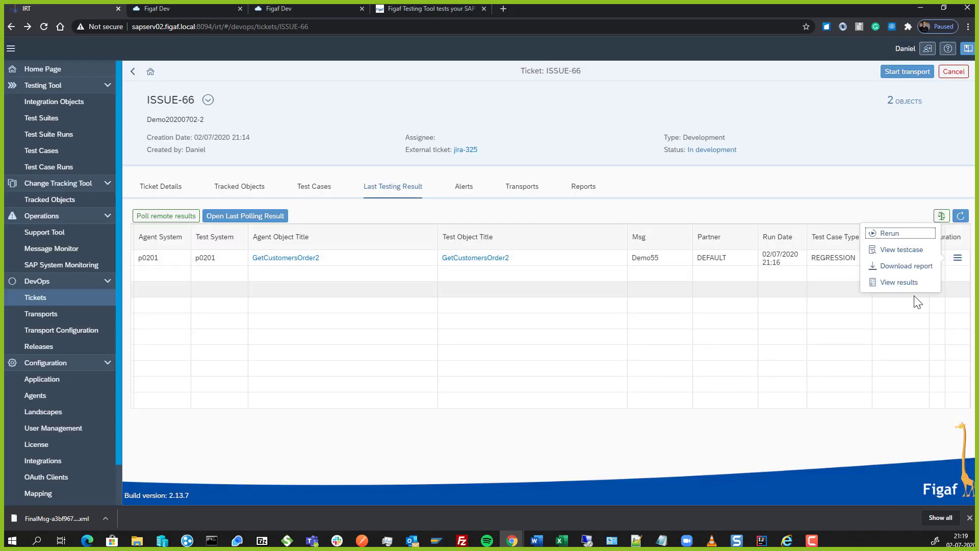
pyautogui.click(898, 282)
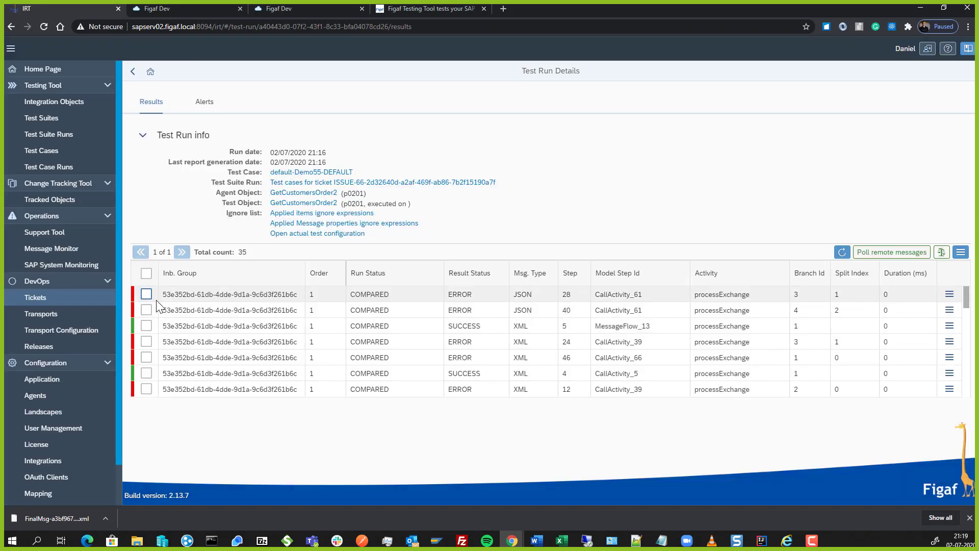
pyautogui.click(950, 295)
pyautogui.click(876, 316)
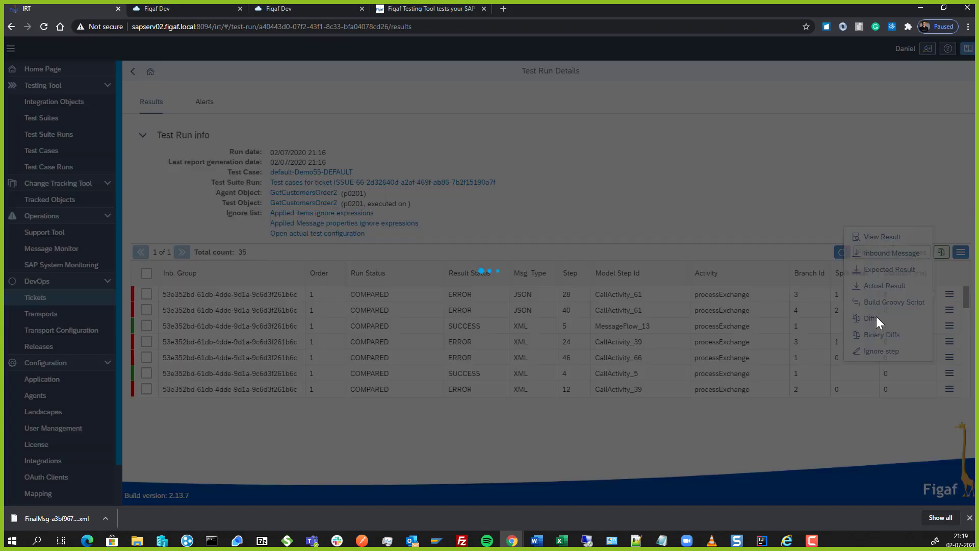
pyautogui.scroll(-1, 462, 313)
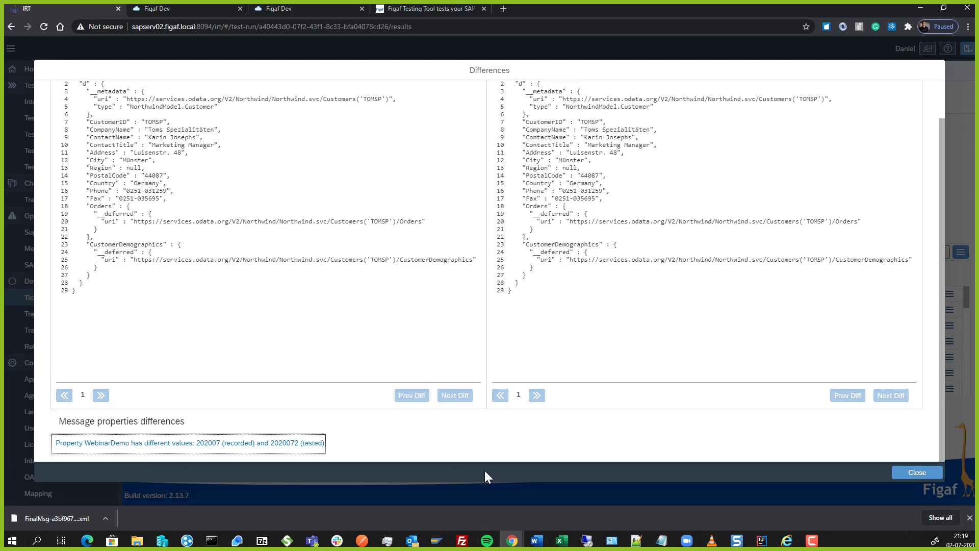
pyautogui.click(928, 474)
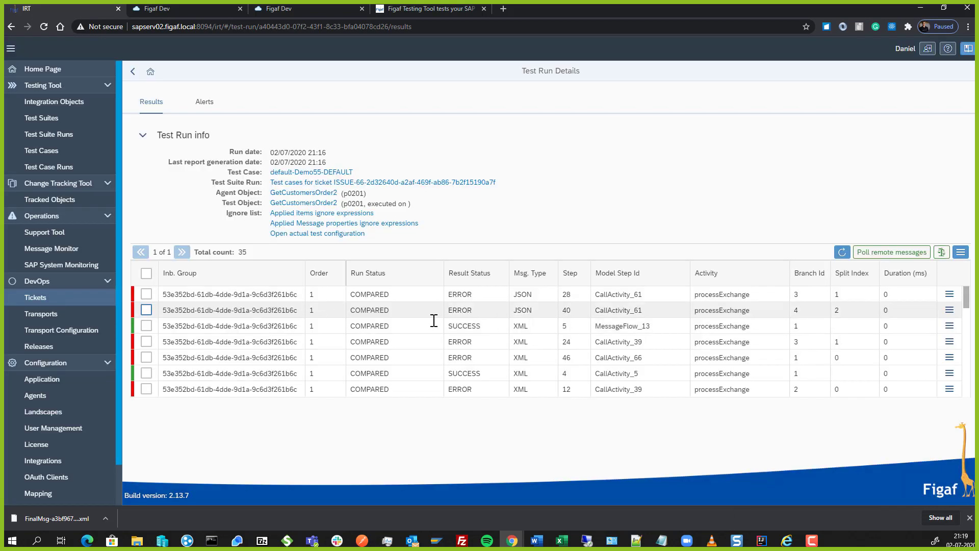
# Step: Examine the message and property differences for step 40, CallActivity_61, and decline adding the WebinarDemo property to the ignore list
pyautogui.click(948, 312)
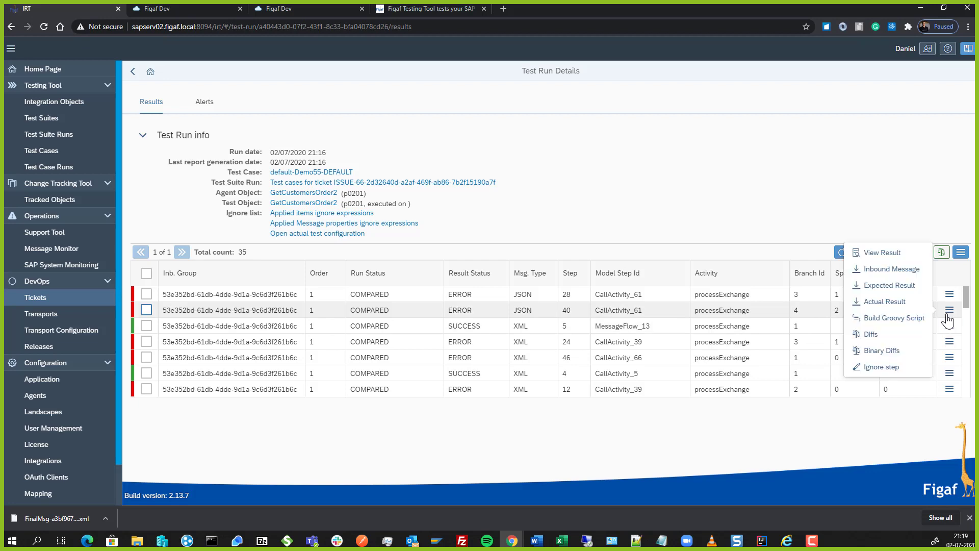
pyautogui.click(882, 338)
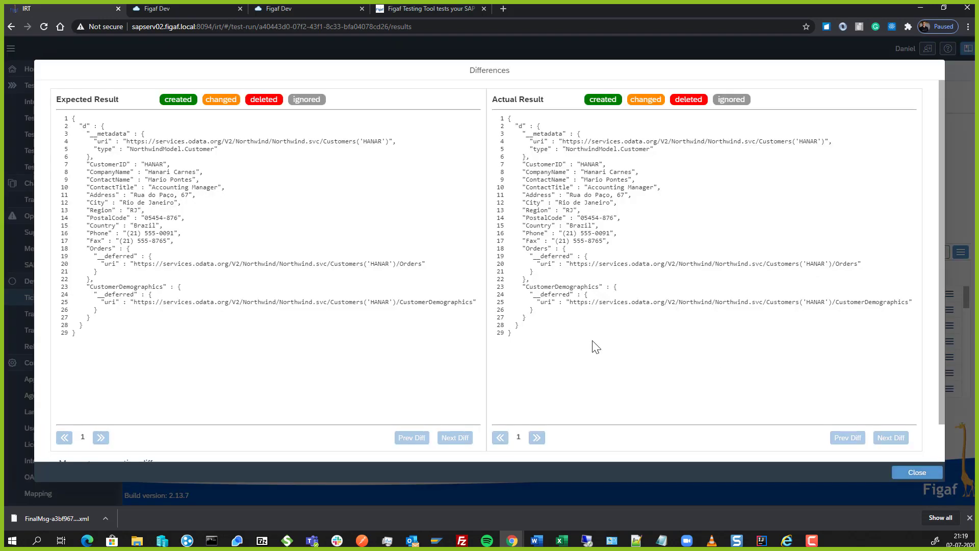
pyautogui.scroll(-1, 592, 343)
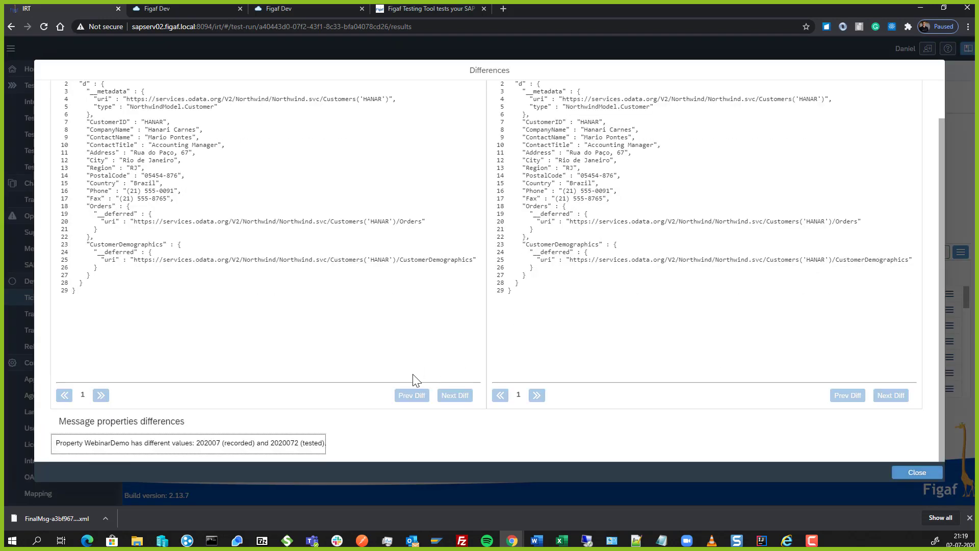
pyautogui.click(127, 444)
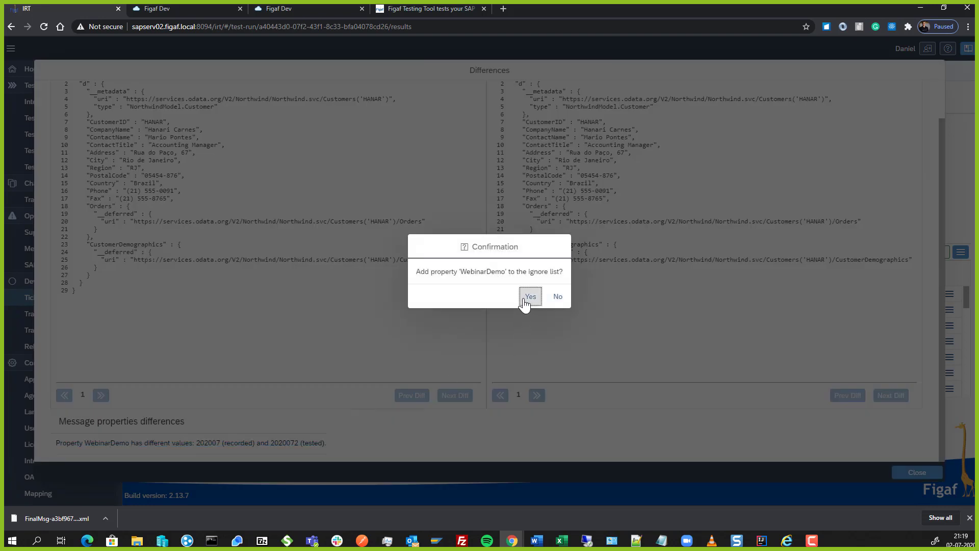
pyautogui.click(553, 298)
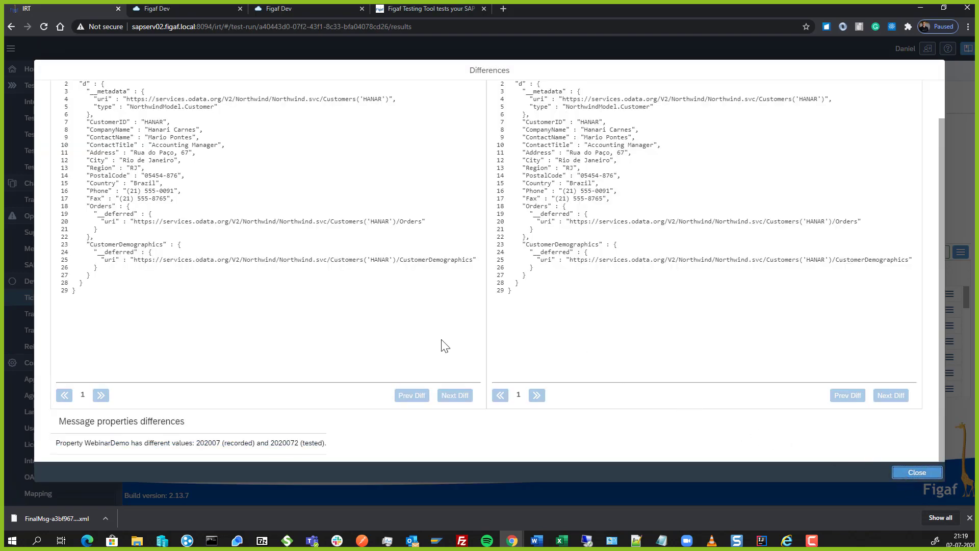
pyautogui.click(907, 474)
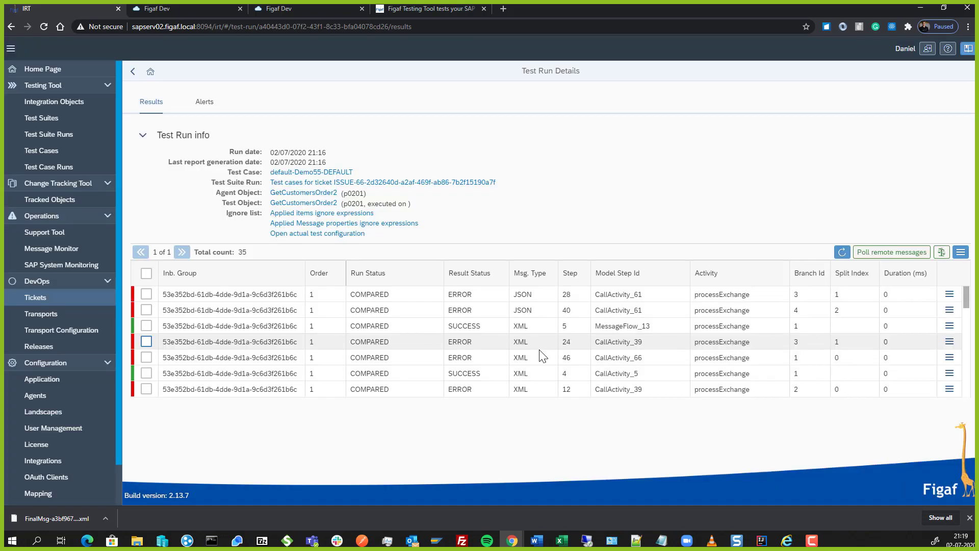
# Step: Examine the message and property differences for step 21, CallActivity_37, and step 44, CallActivity_56
pyautogui.scroll(-5, 529, 352)
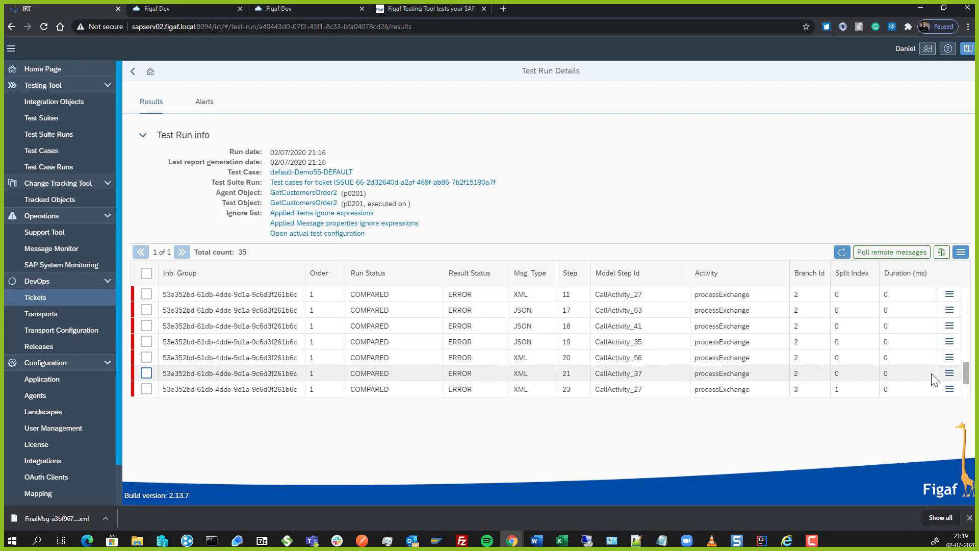
pyautogui.click(949, 373)
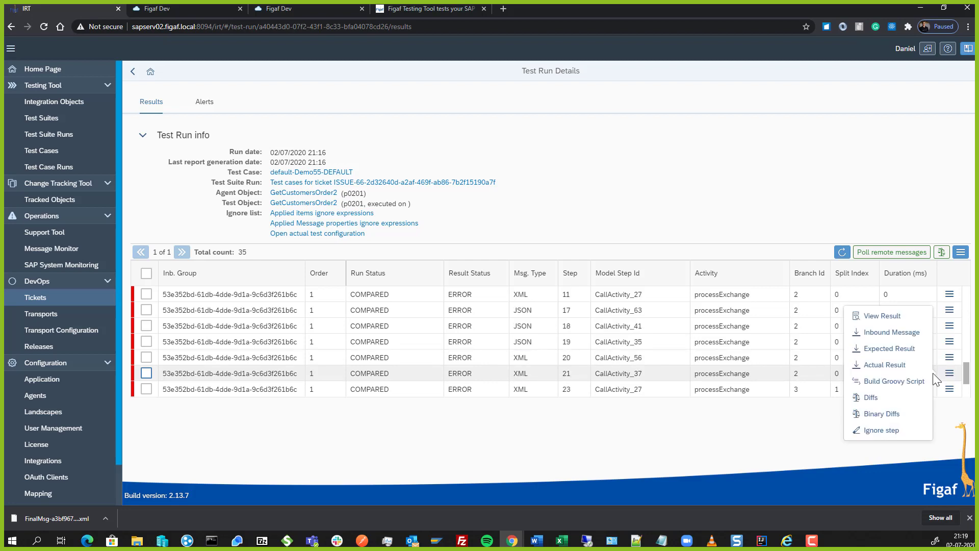
pyautogui.click(896, 400)
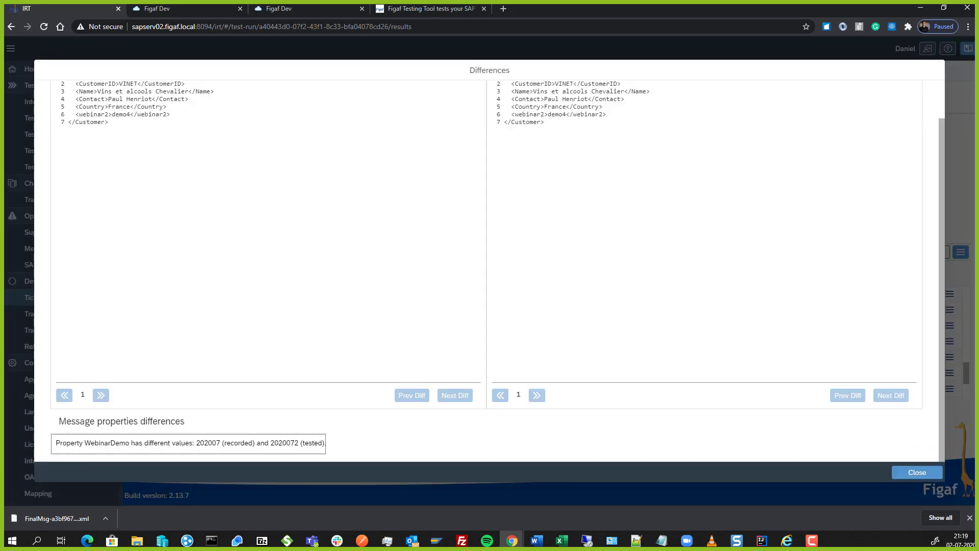
pyautogui.click(915, 473)
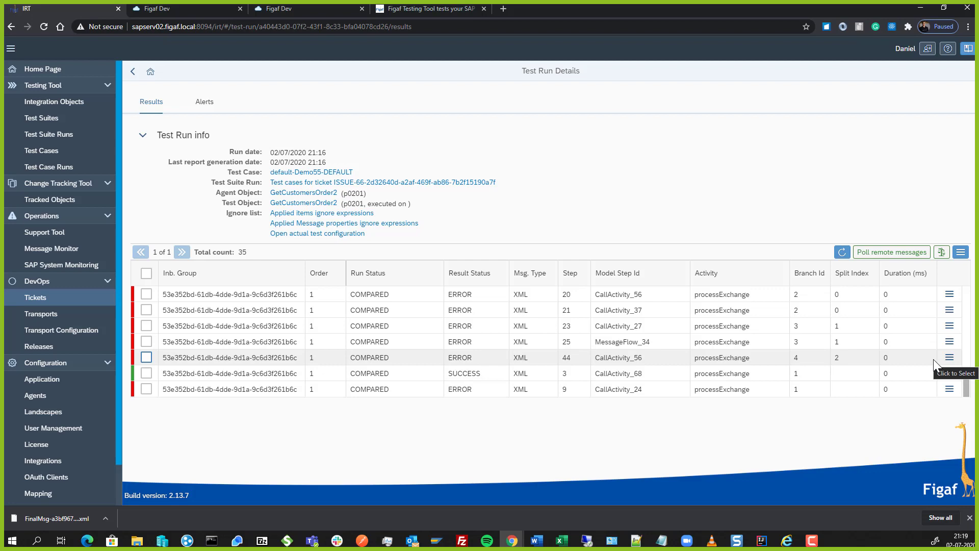
pyautogui.click(949, 357)
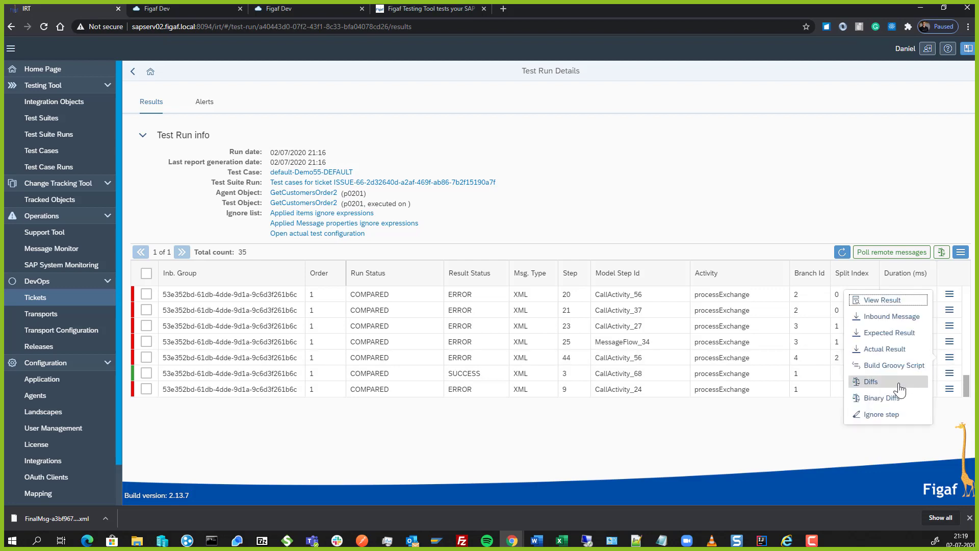
pyautogui.click(899, 381)
pyautogui.scroll(-1, 564, 343)
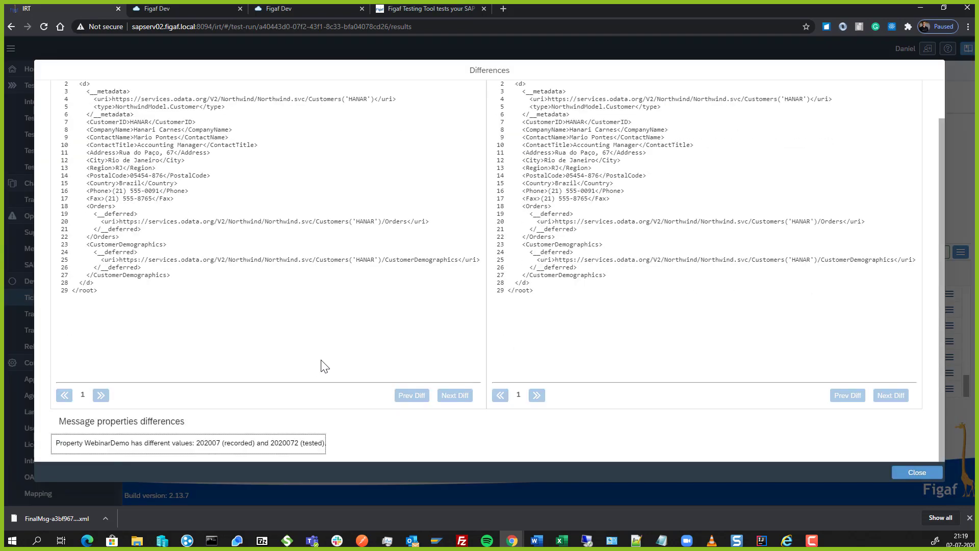
pyautogui.click(901, 473)
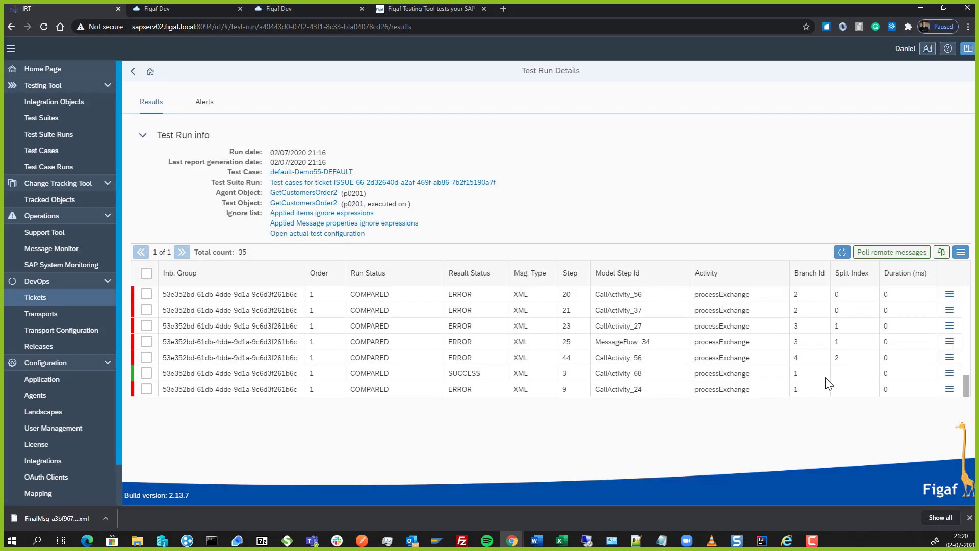
# Step: Add the WebinarDemo property to the ignore list from the differences of step 25, MessageFlow_34, and compare the test results again
pyautogui.click(949, 342)
pyautogui.click(867, 367)
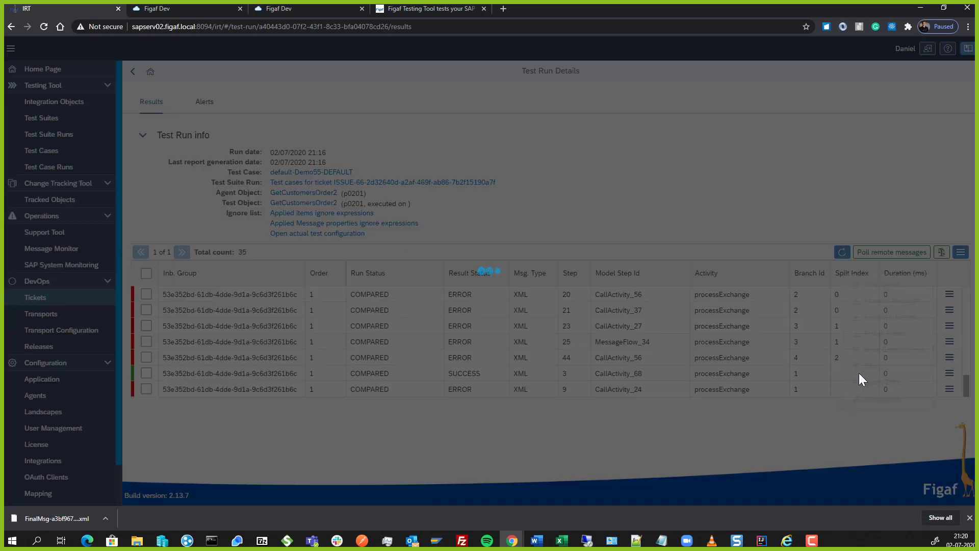
pyautogui.click(223, 444)
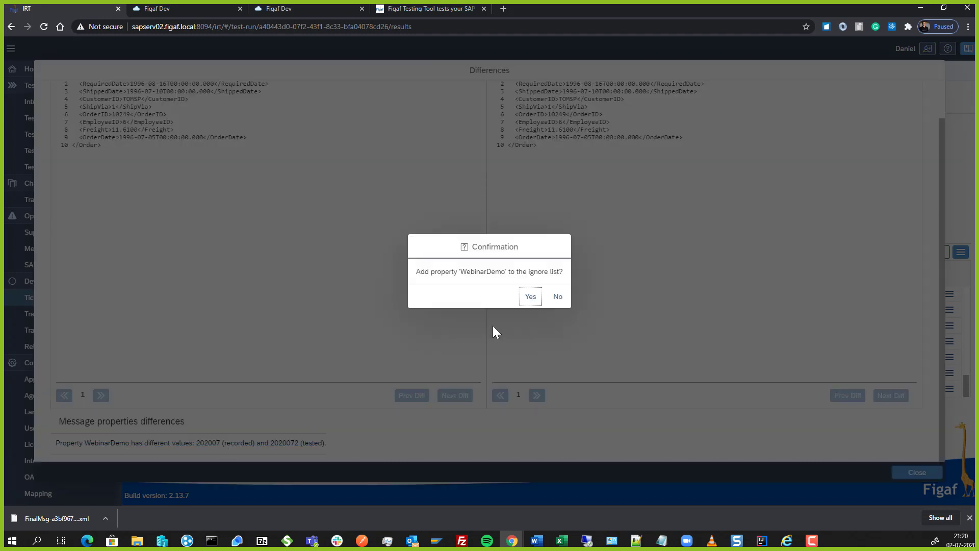
pyautogui.click(528, 298)
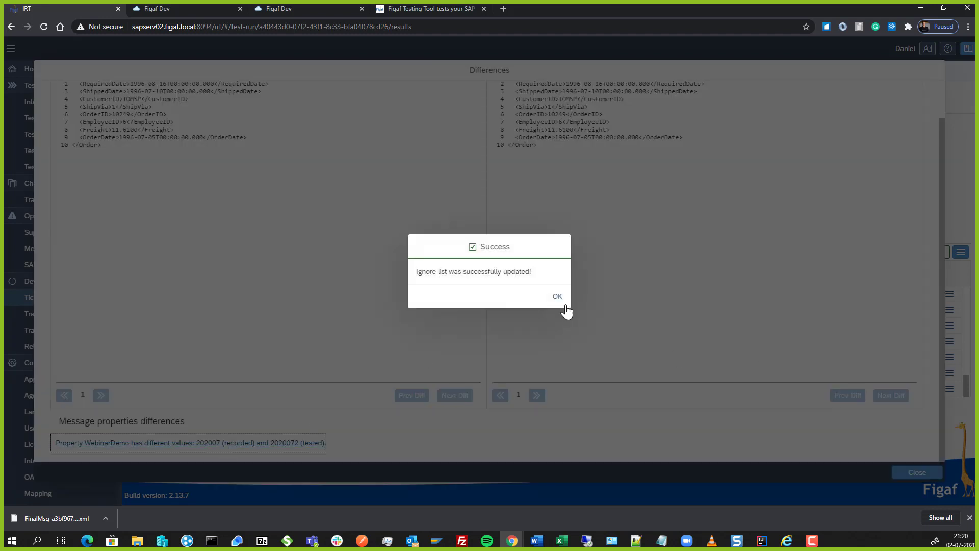
pyautogui.click(549, 297)
pyautogui.click(915, 472)
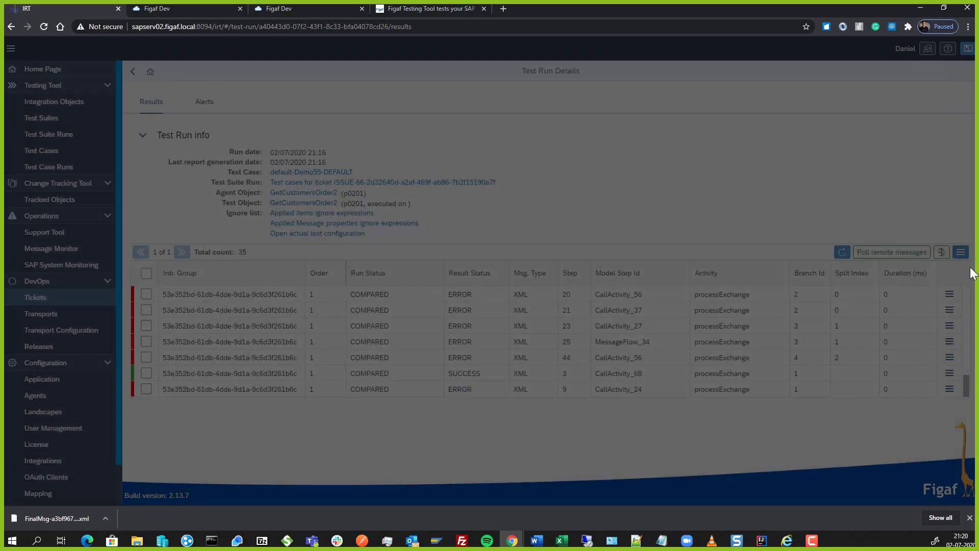
pyautogui.click(943, 253)
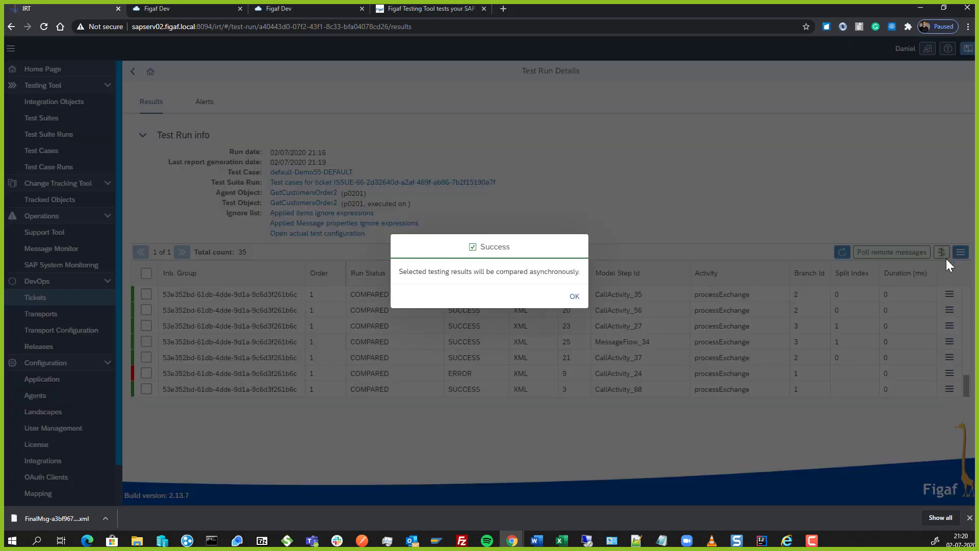
pyautogui.click(574, 296)
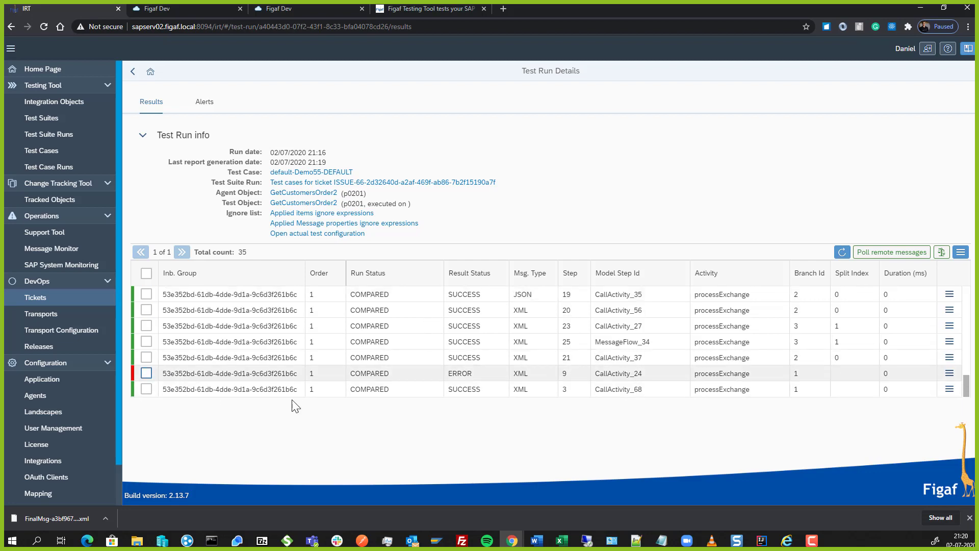
# Step: Examine the differences for step 9, CallActivity_24, and, with the results refreshed, for step 28, CallActivity_61
pyautogui.click(949, 372)
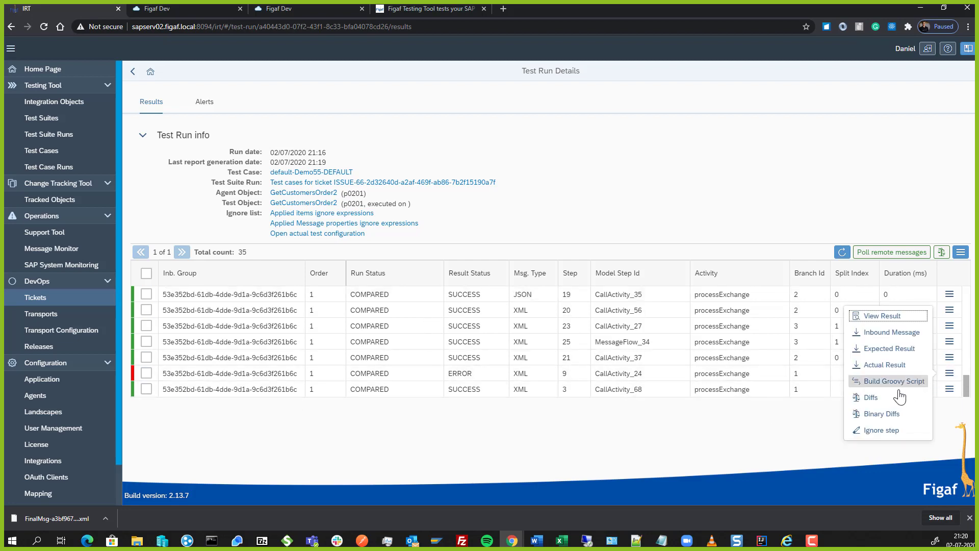
pyautogui.click(896, 400)
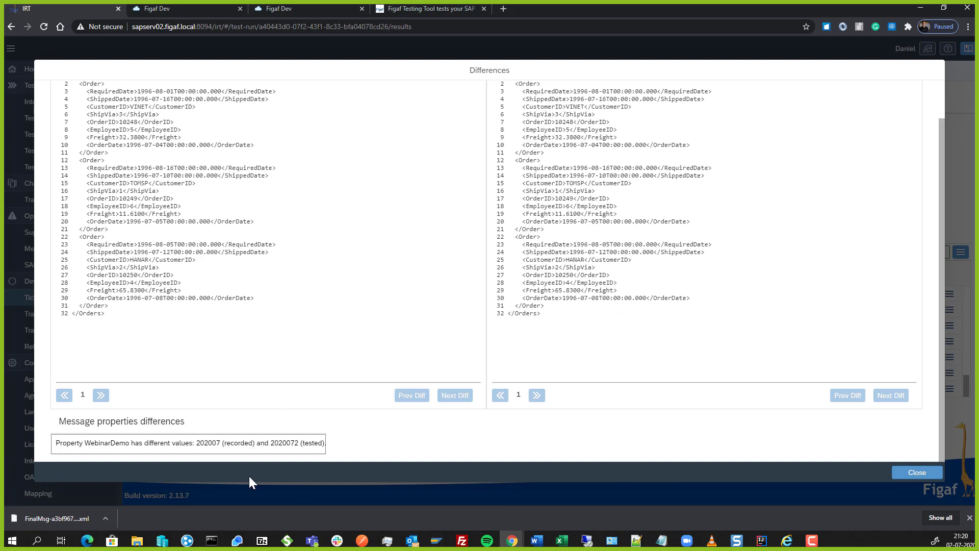
pyautogui.click(925, 476)
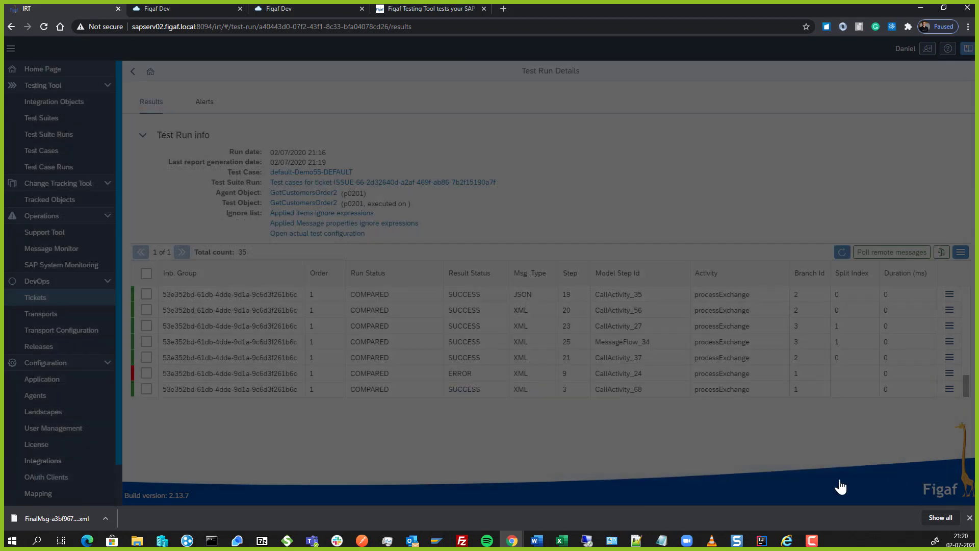
pyautogui.scroll(9, 567, 378)
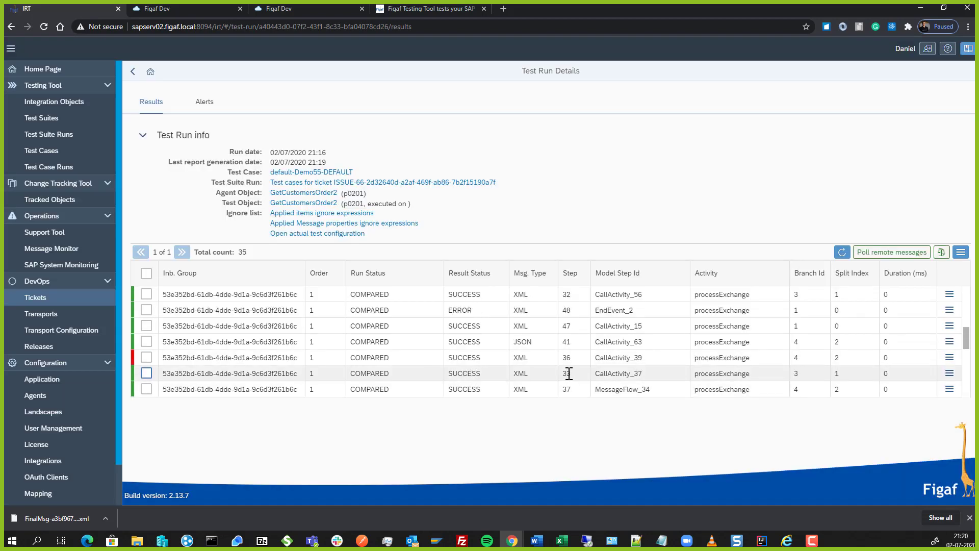
pyautogui.click(841, 253)
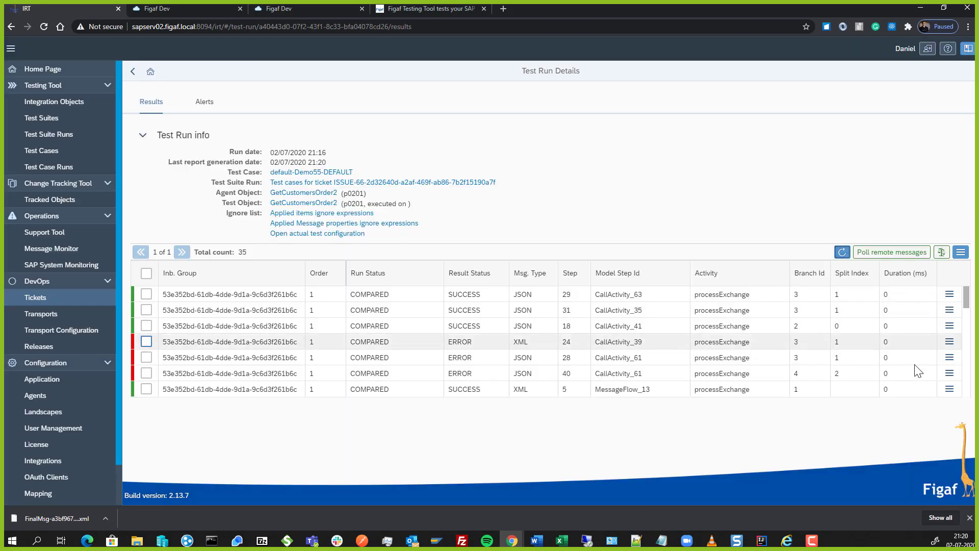
pyautogui.click(949, 358)
pyautogui.click(897, 386)
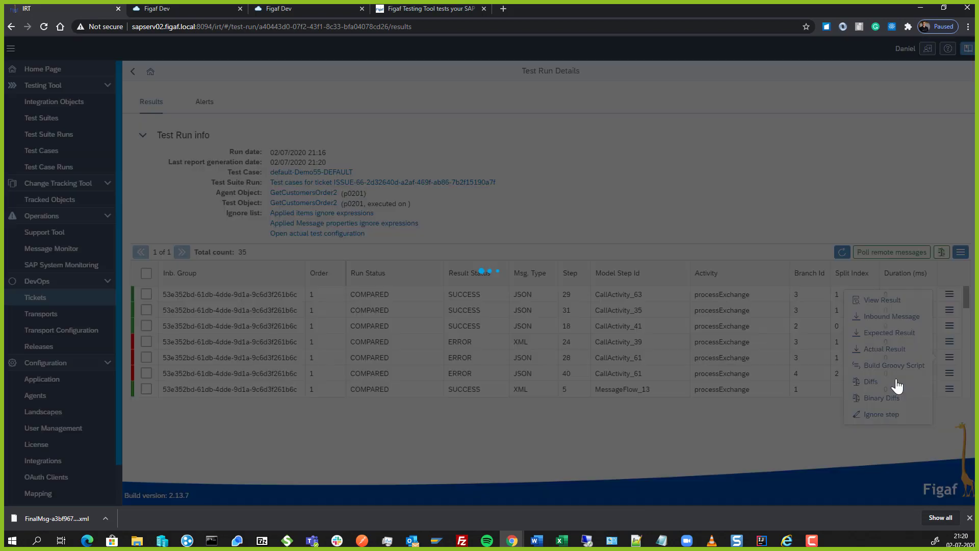
pyautogui.scroll(-1, 866, 387)
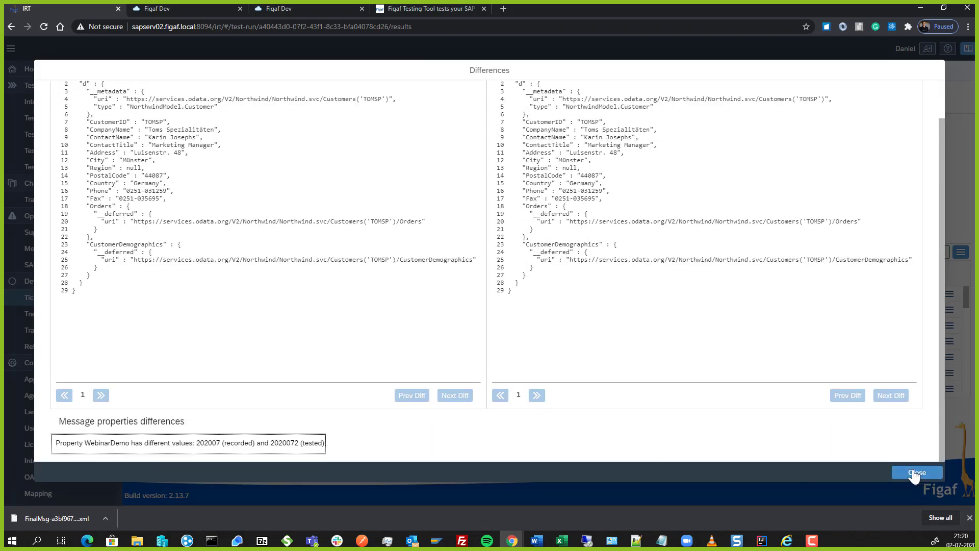
pyautogui.click(894, 473)
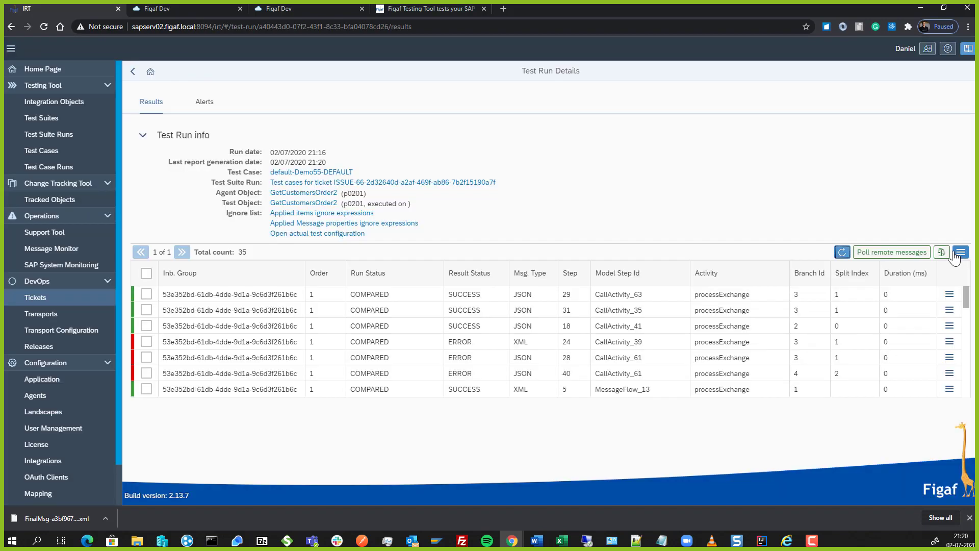
# Step: Compare the test results once more and examine the message property differences for step 48, EndEvent_2
pyautogui.click(941, 252)
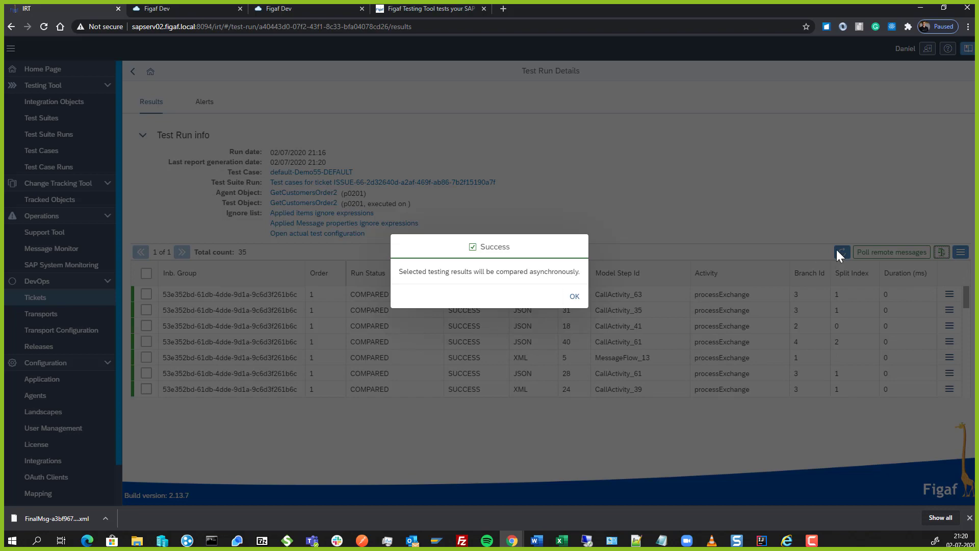
pyautogui.click(586, 300)
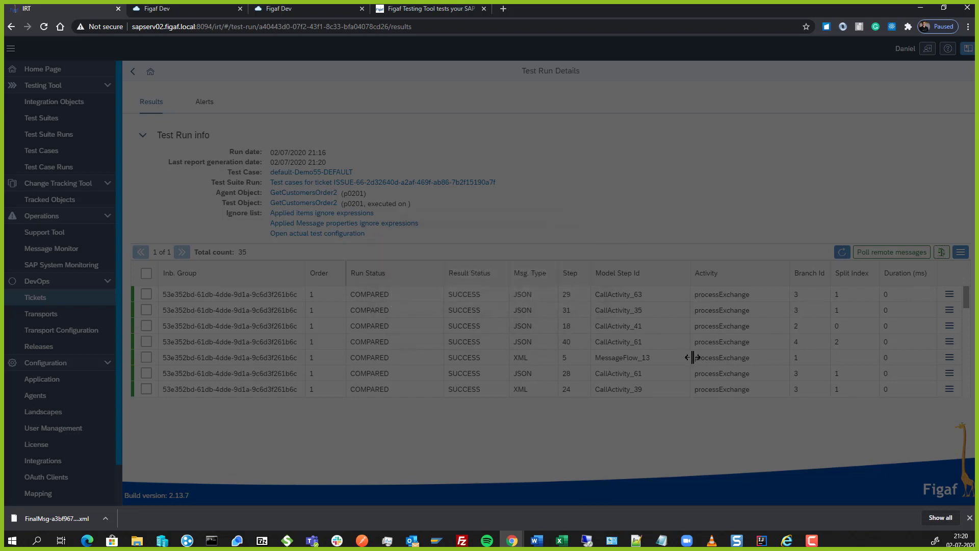
pyautogui.scroll(-8, 699, 367)
pyautogui.scroll(2, 928, 357)
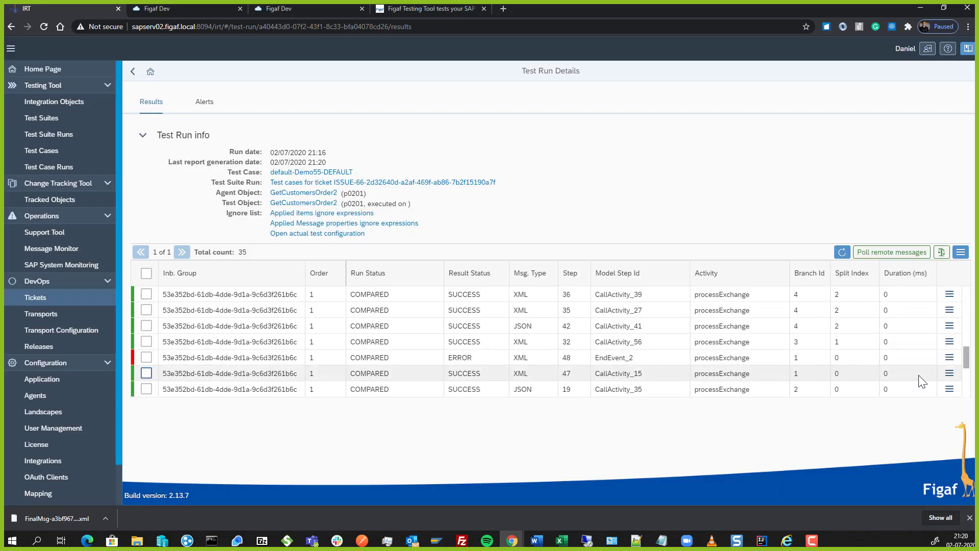
pyautogui.click(949, 356)
pyautogui.click(873, 382)
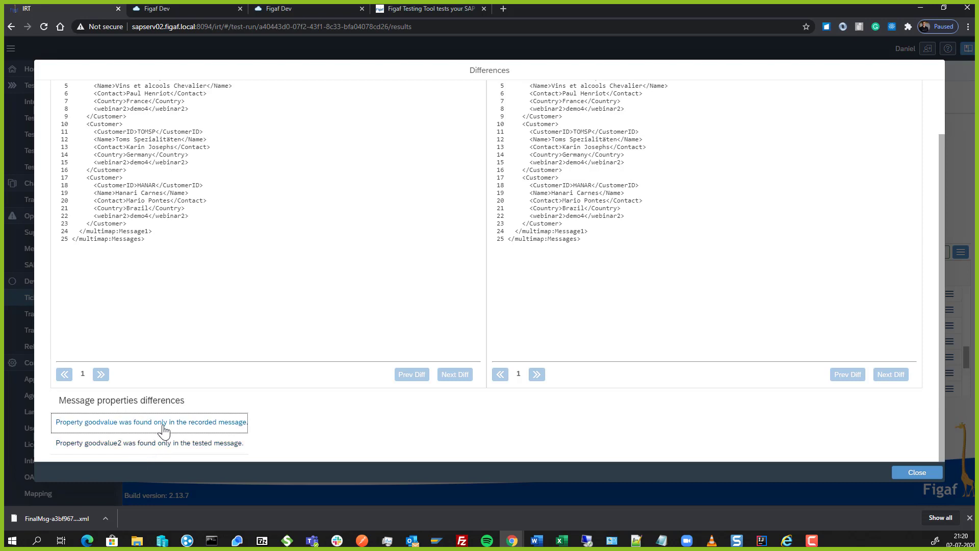
pyautogui.click(907, 474)
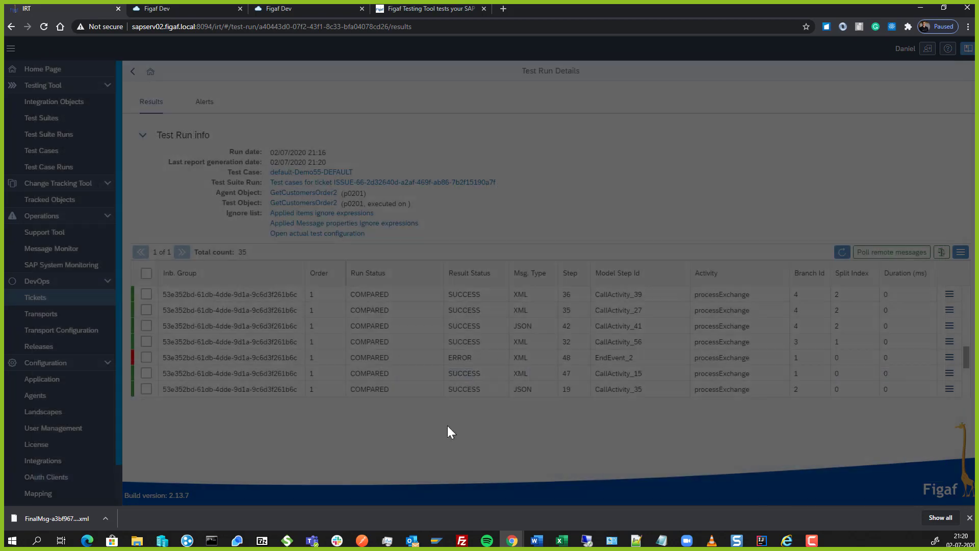
# Step: Select all results of the test run and update the test case with them
pyautogui.click(147, 274)
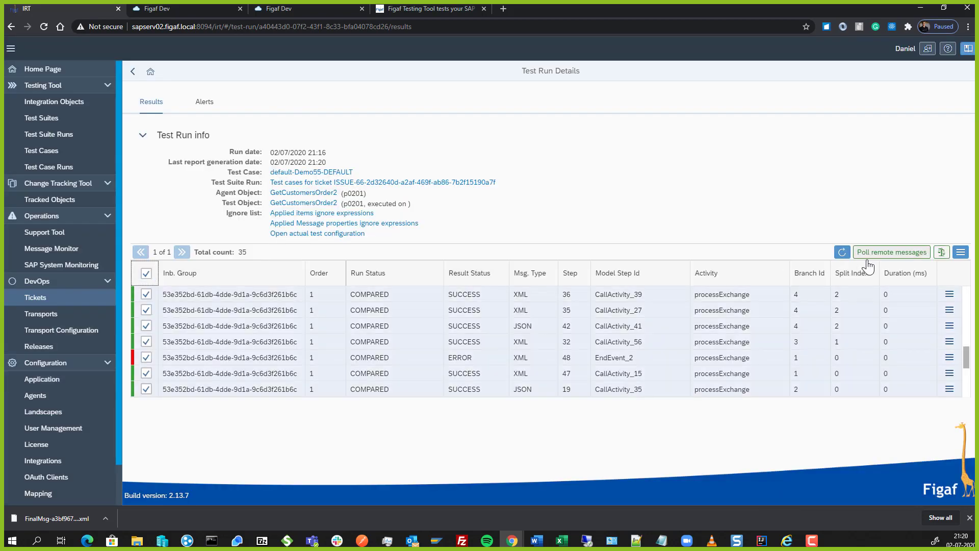
pyautogui.click(961, 252)
pyautogui.click(913, 270)
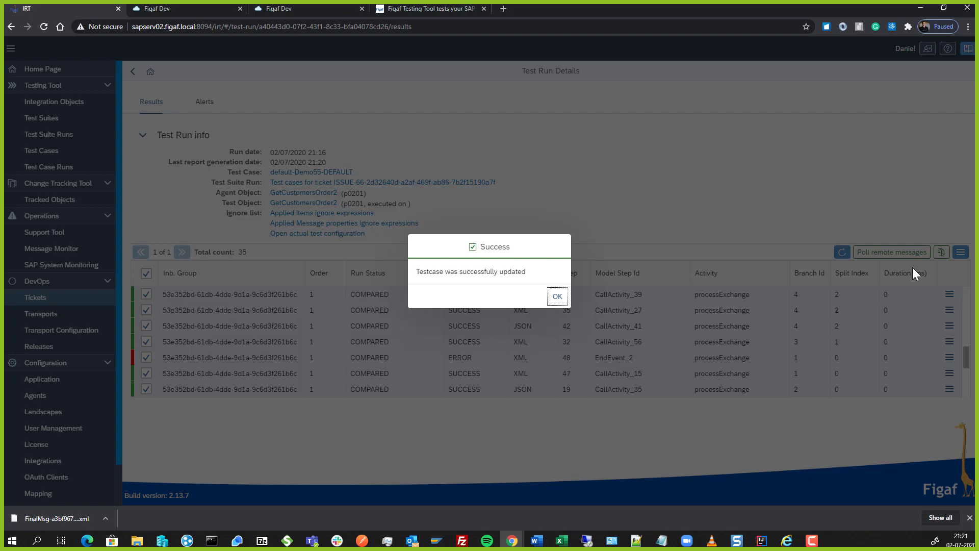
pyautogui.press('Return')
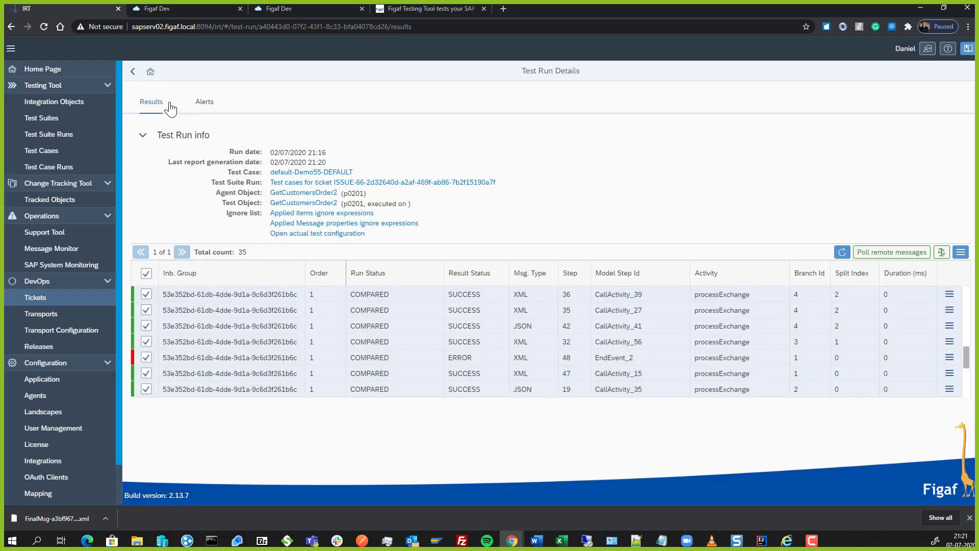
# Step: Run the test cases of ticket ISSUE-66 again and open the ticket's last testing result
pyautogui.click(133, 77)
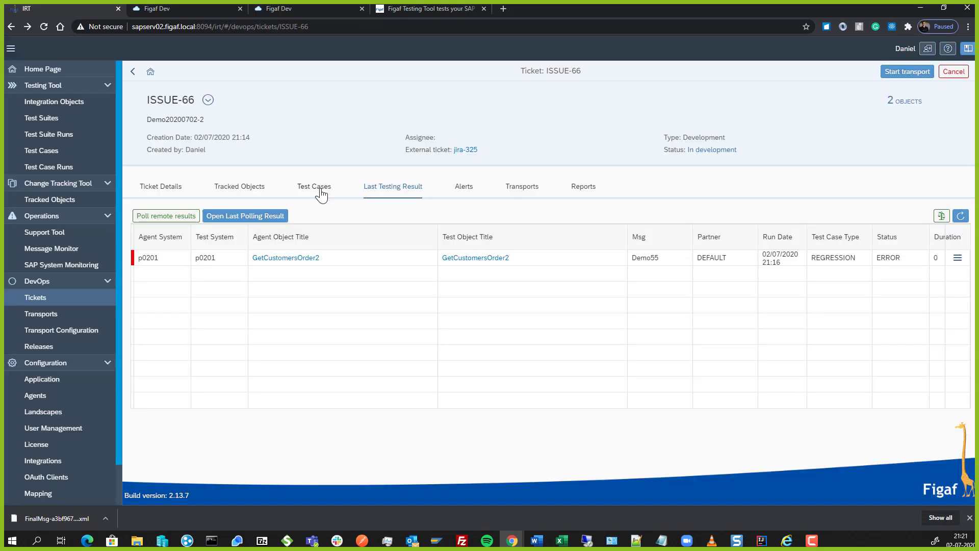
pyautogui.click(320, 193)
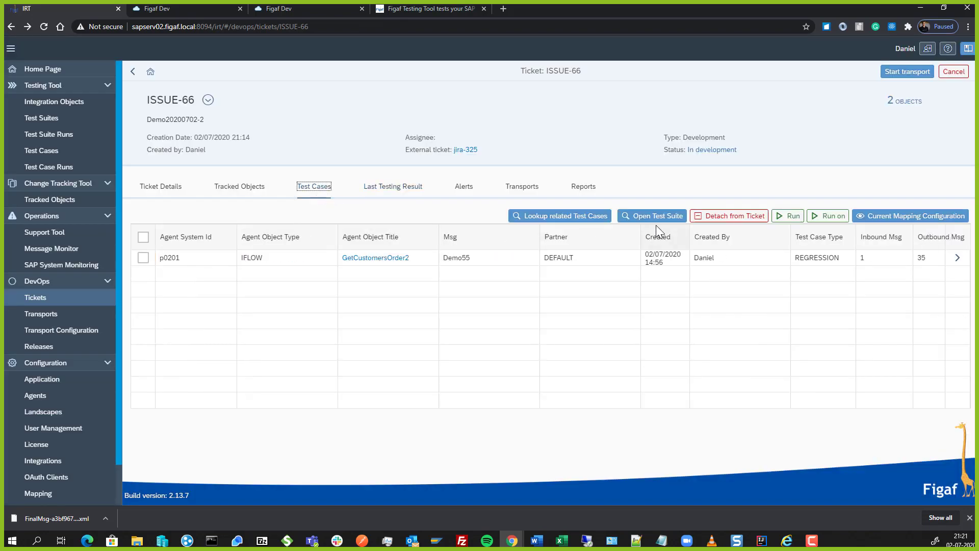
pyautogui.click(789, 216)
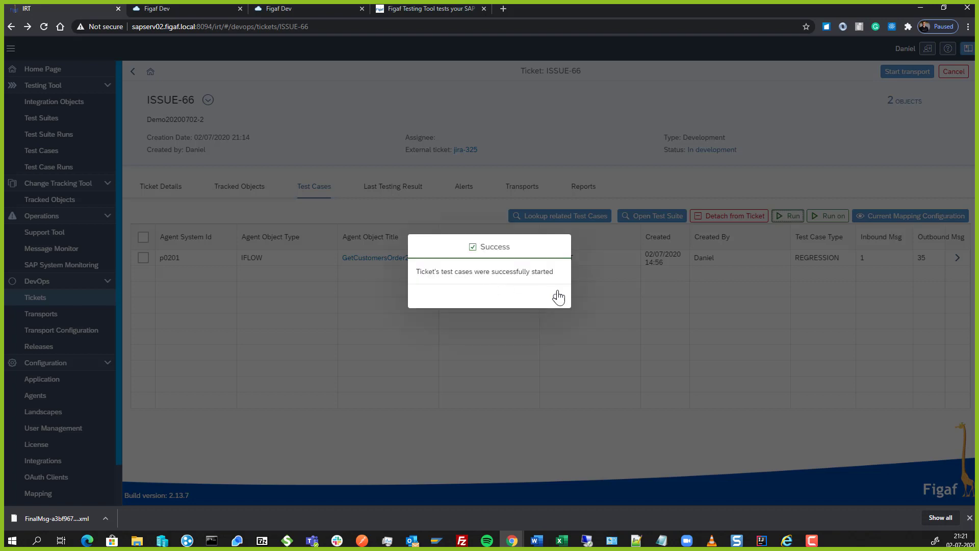
pyautogui.click(559, 297)
pyautogui.click(383, 187)
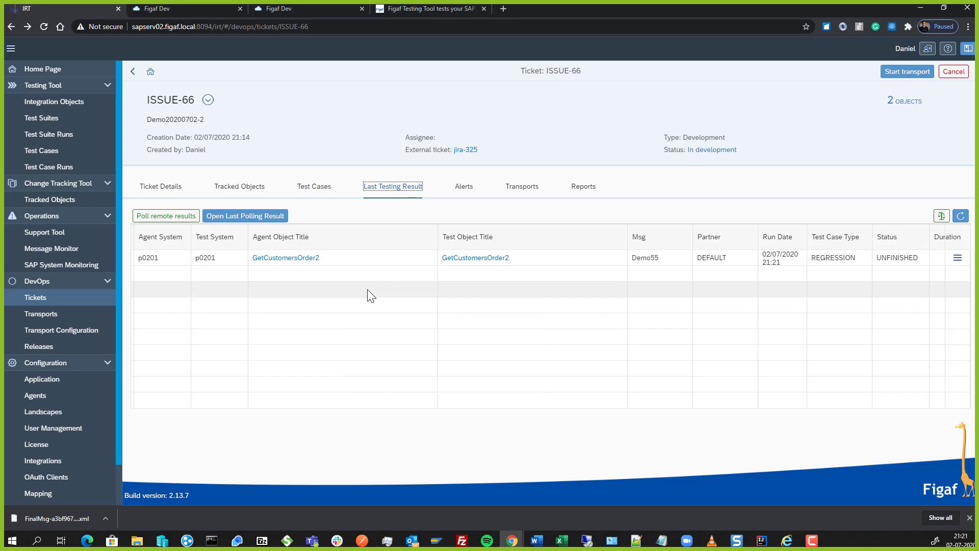
# Step: Switch to SAP Cloud Platform Integration, refresh the message monitor to check the latest processing, and return to the ticket in Figaf
pyautogui.click(277, 9)
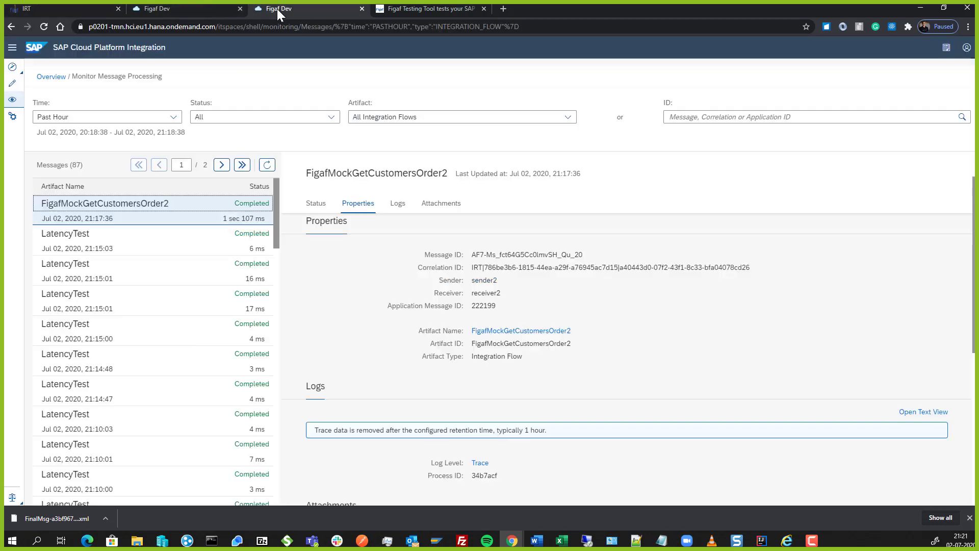
pyautogui.click(267, 165)
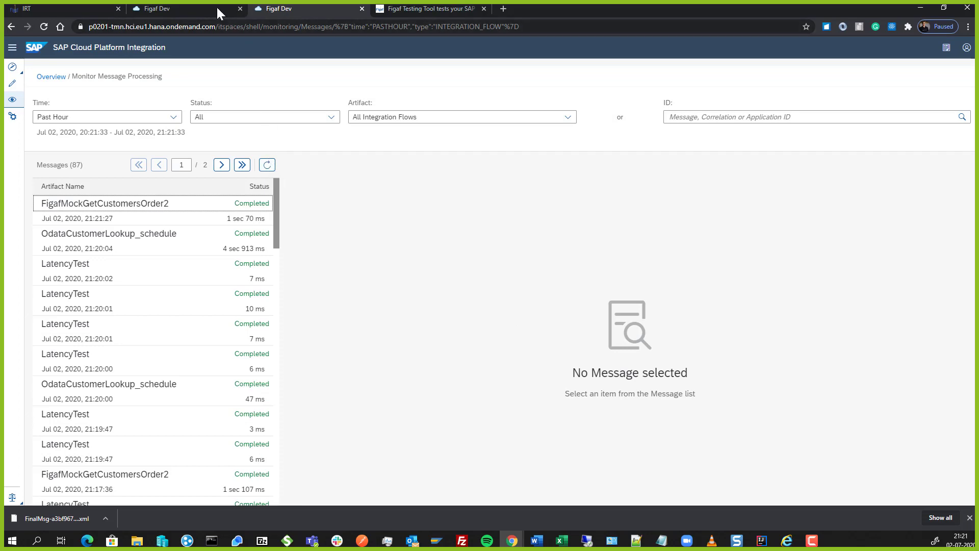
pyautogui.click(177, 10)
pyautogui.click(52, 12)
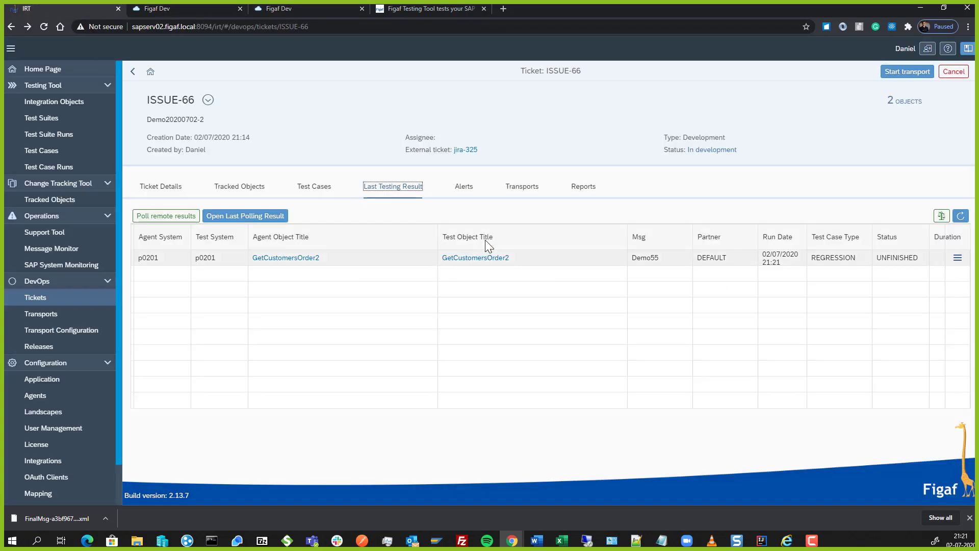
# Step: Poll the remote results of the GetCustomersOrder2 test run and refresh the polling progress before closing it
pyautogui.click(941, 216)
pyautogui.click(596, 295)
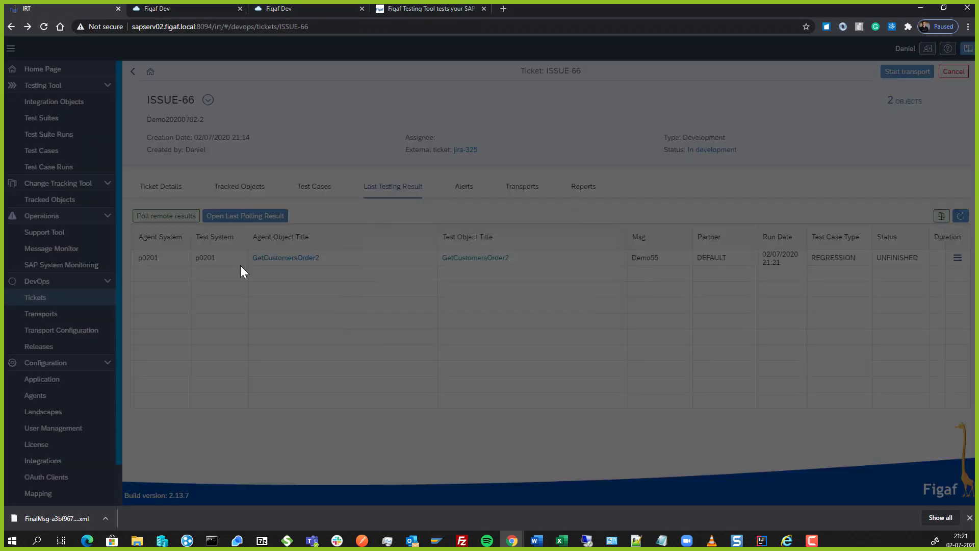
pyautogui.click(151, 217)
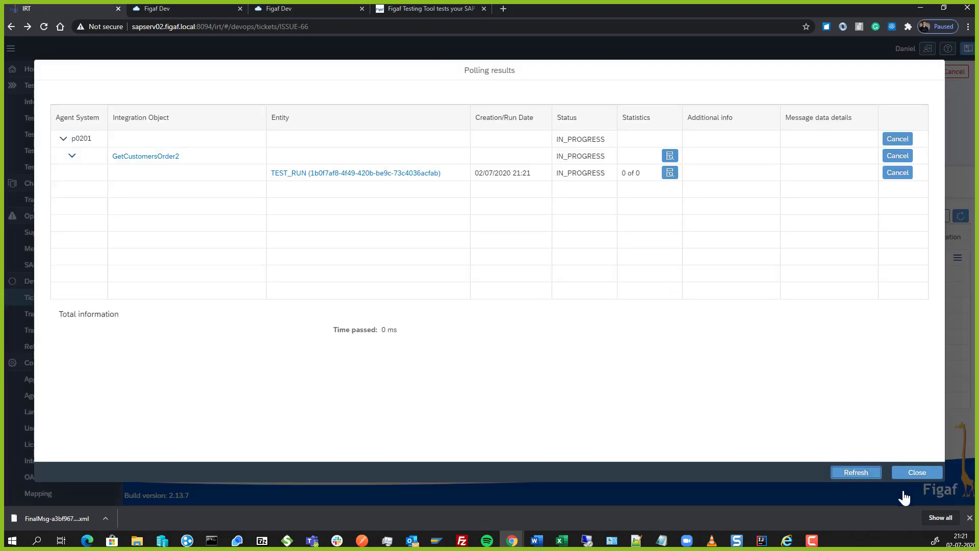
pyautogui.click(861, 472)
pyautogui.click(862, 473)
pyautogui.click(904, 478)
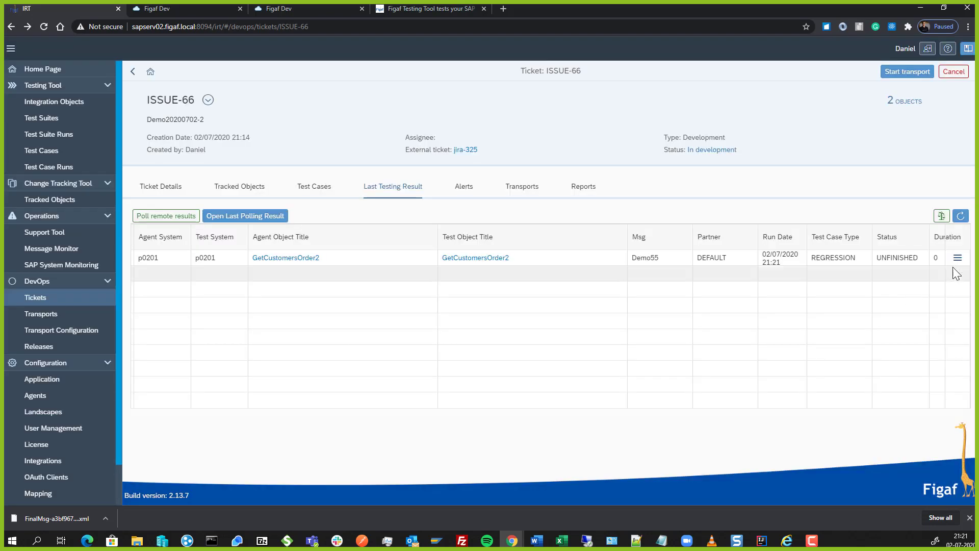
# Step: Examine the step results of the new GetCustomersOrder2 test run and refresh the ticket's last testing result
pyautogui.click(957, 257)
pyautogui.click(926, 283)
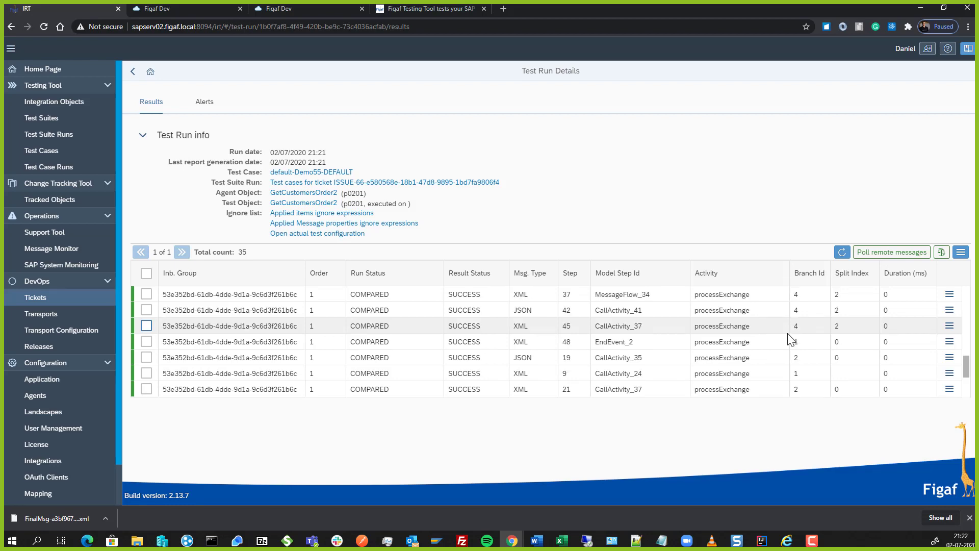
pyautogui.scroll(10, 779, 342)
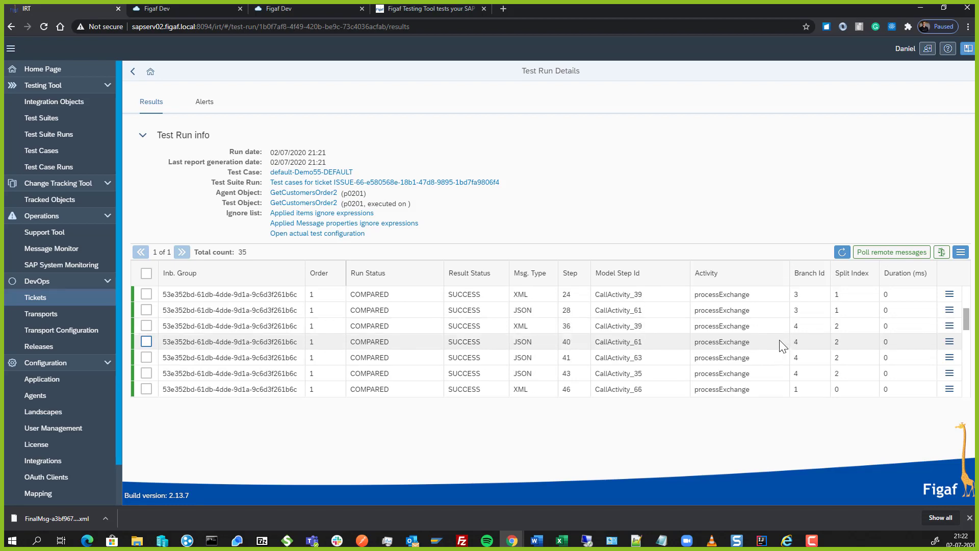
pyautogui.click(133, 72)
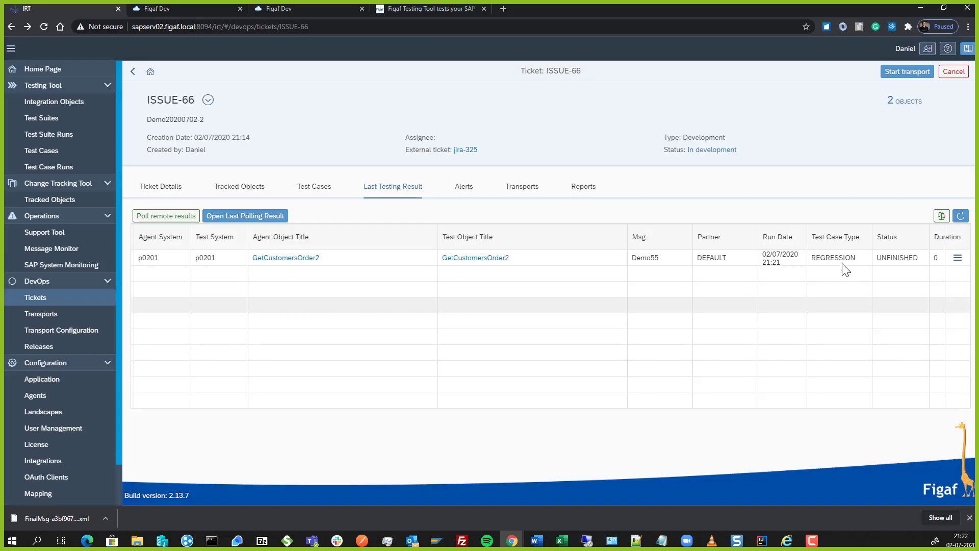
pyautogui.click(961, 216)
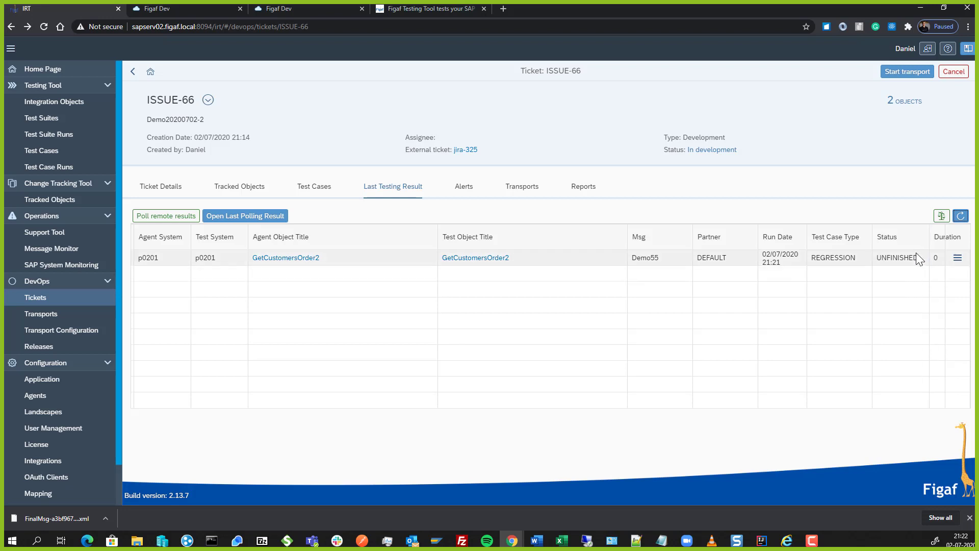
pyautogui.click(962, 218)
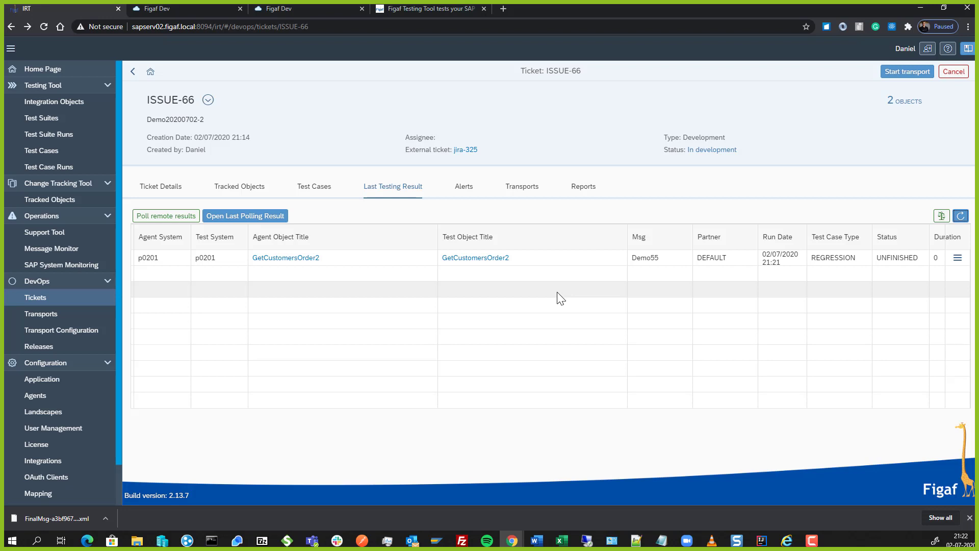
# Step: Start the transport of ticket ISSUE-66 and open the details of the resulting transport of CPI objects
pyautogui.click(524, 190)
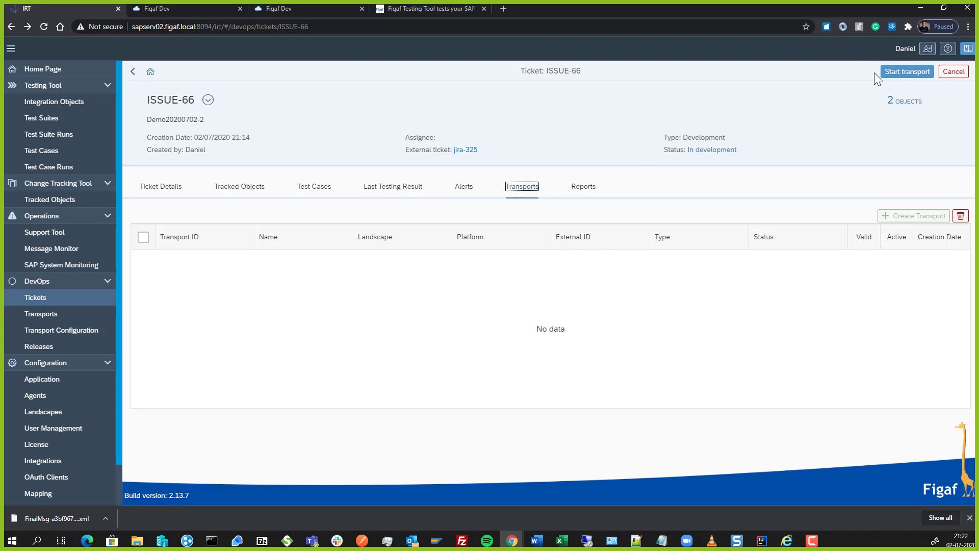
pyautogui.click(898, 71)
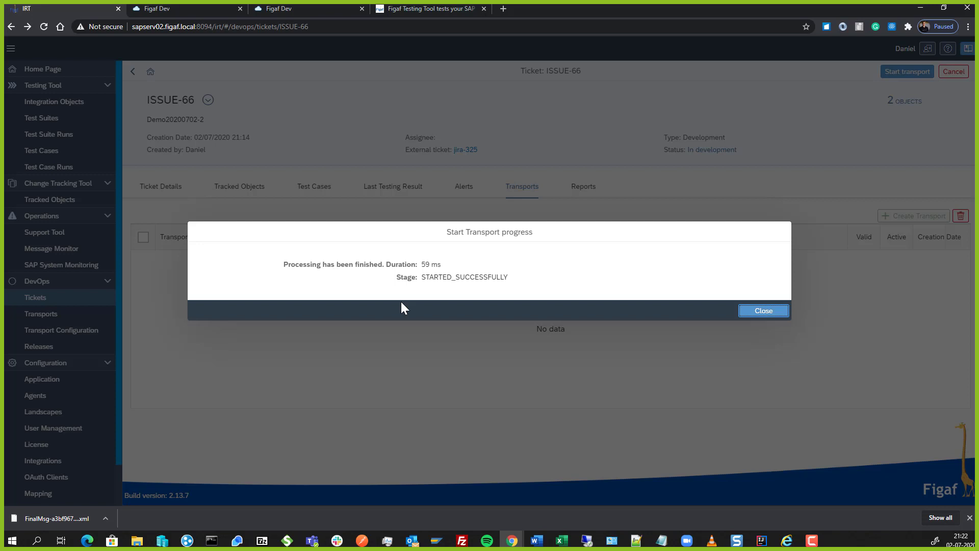
pyautogui.click(774, 310)
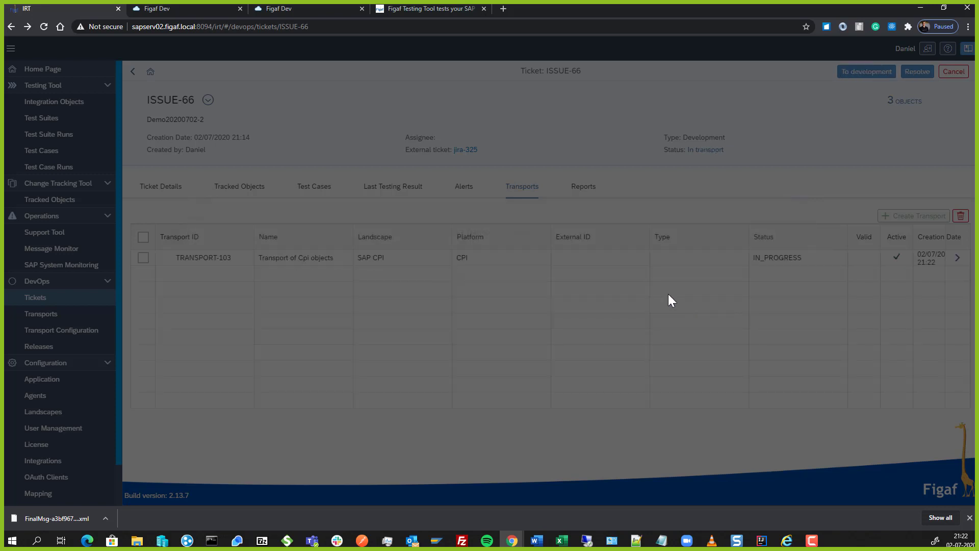
pyautogui.click(957, 258)
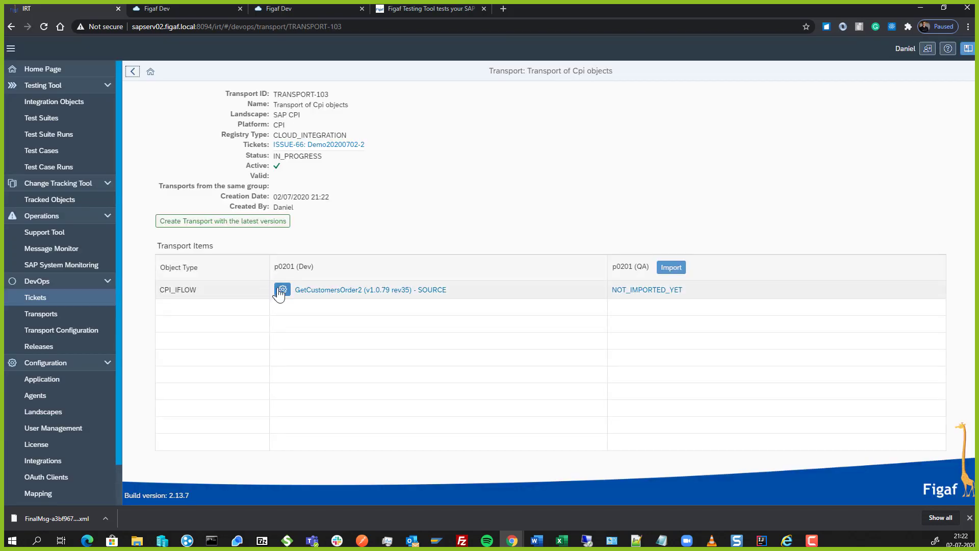
# Step: Enter a new API key value for p0201 (QA) in the transport configuration of GetCustomersOrder2 and save the configuration
pyautogui.click(282, 290)
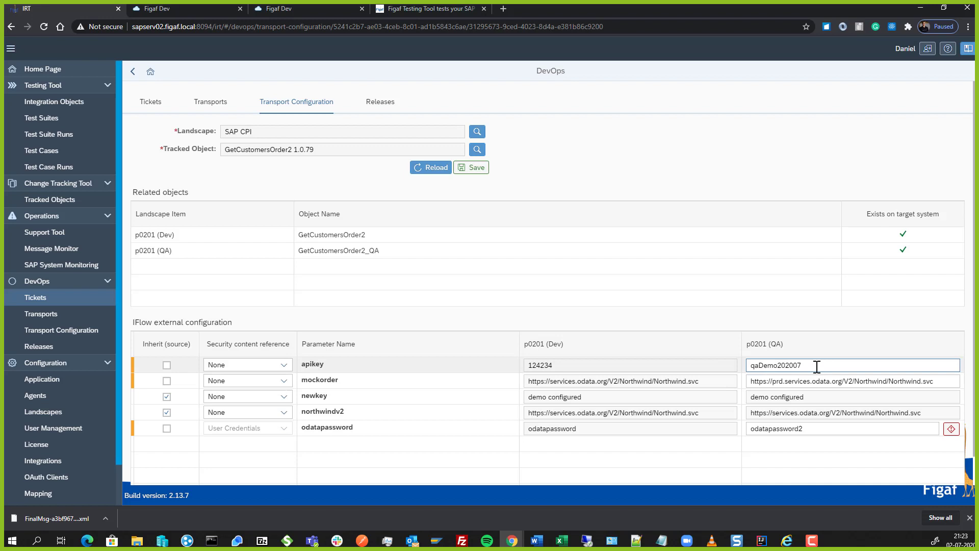
pyautogui.click(815, 367)
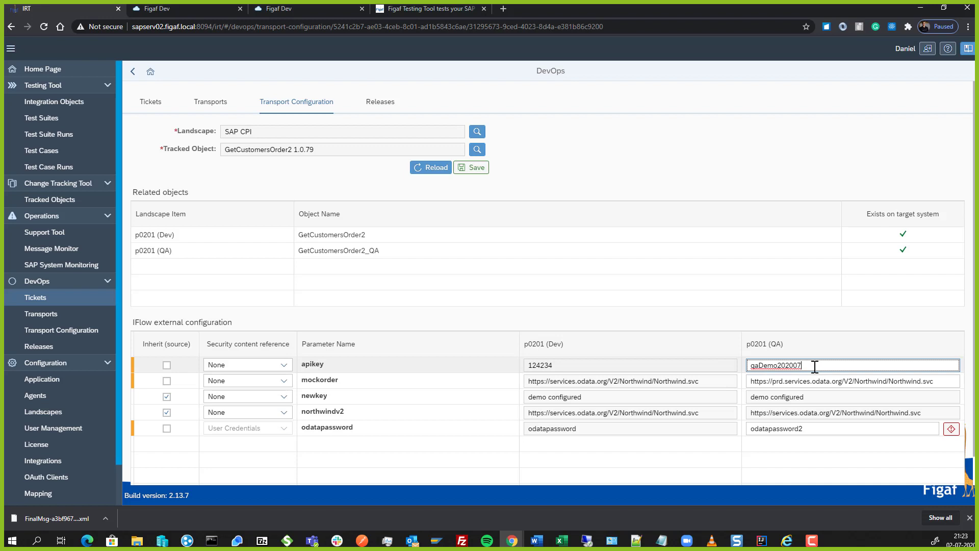
pyautogui.write('-2')
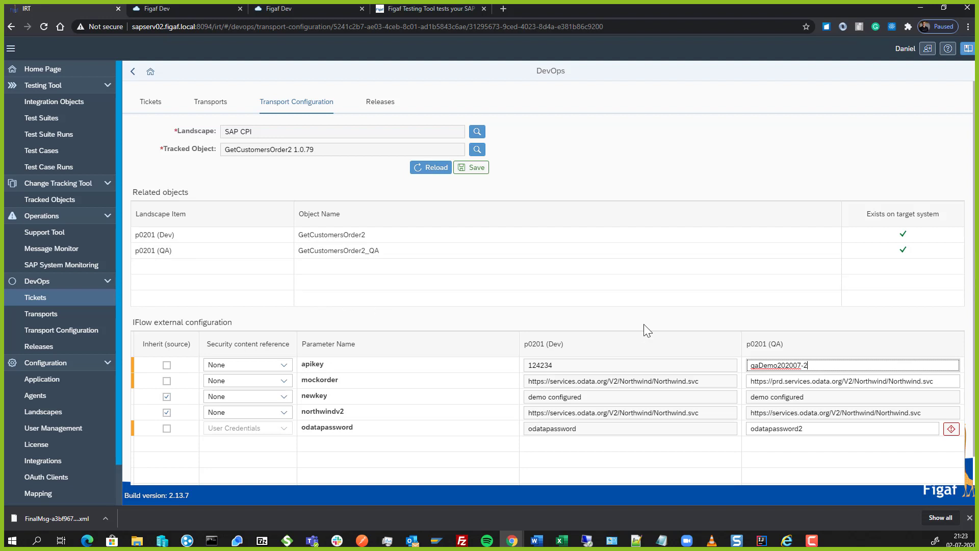
pyautogui.click(475, 169)
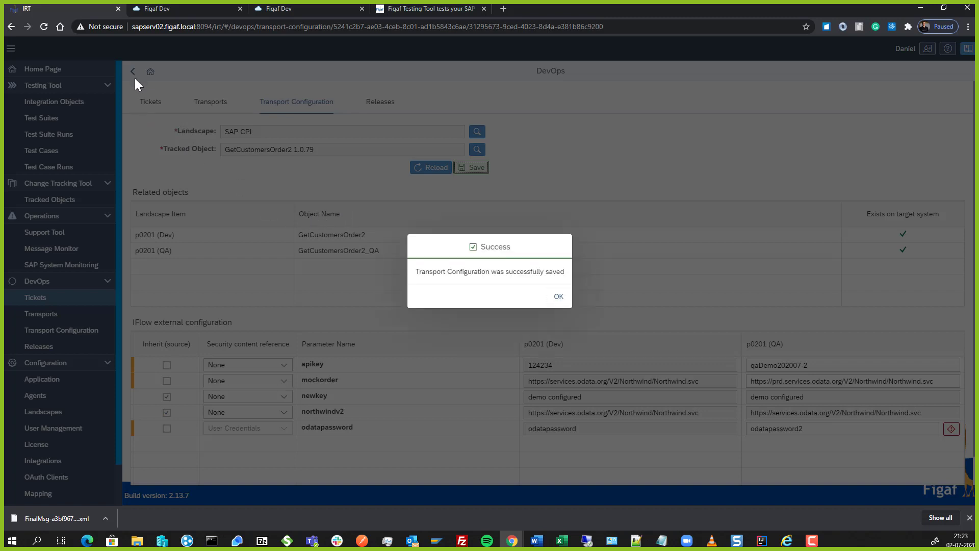
pyautogui.click(559, 296)
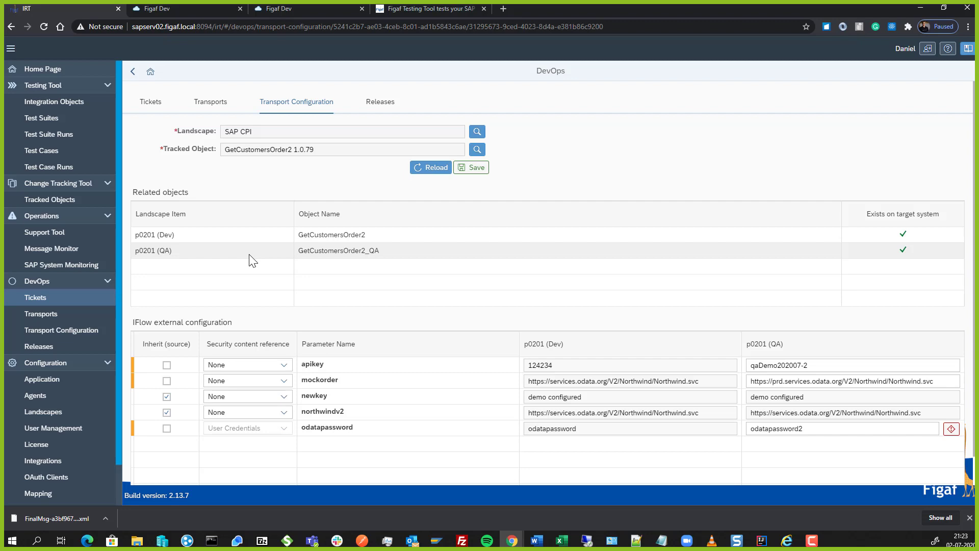
pyautogui.click(131, 72)
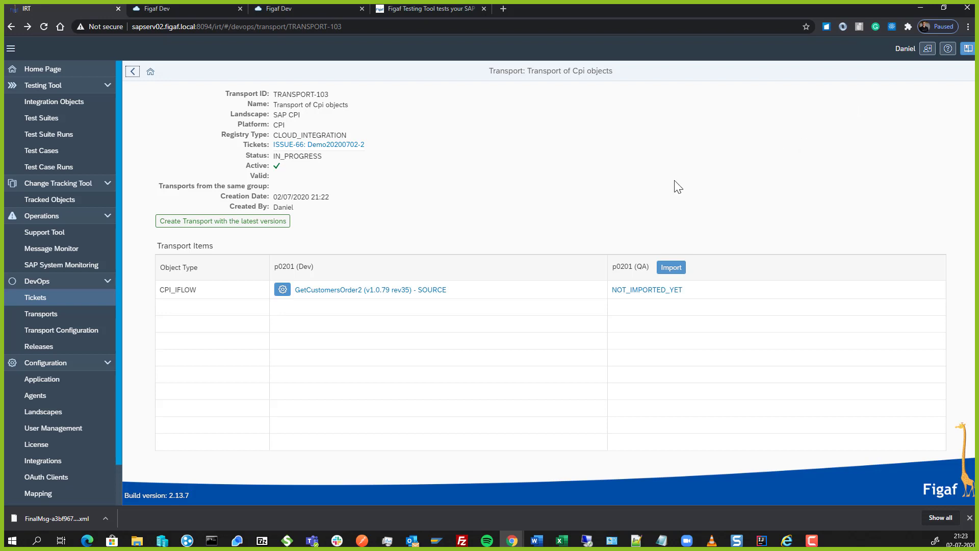
# Step: Import the GetCustomersOrder2 transport into p0201 (QA), refreshing the import progress until it finishes
pyautogui.click(668, 278)
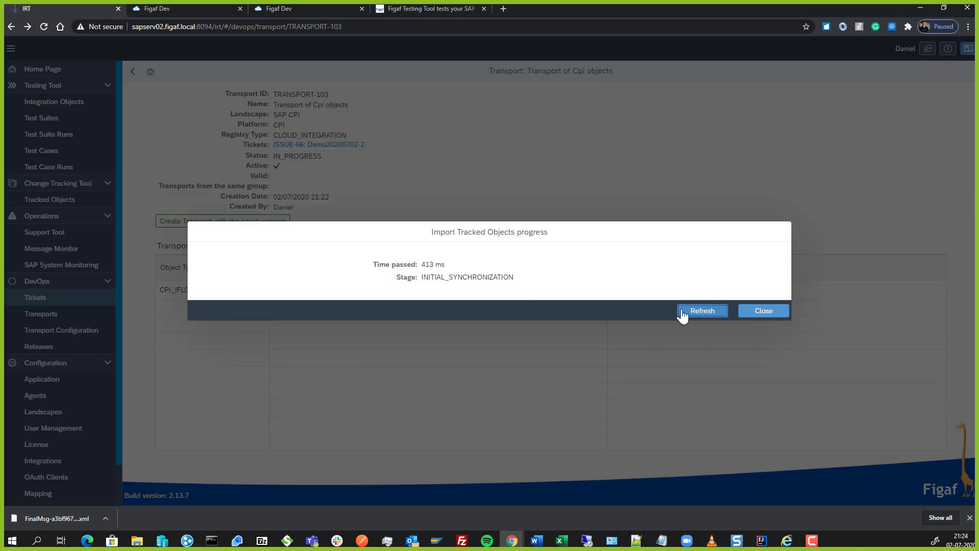
pyautogui.click(702, 311)
pyautogui.click(700, 310)
pyautogui.click(700, 310)
pyautogui.click(701, 312)
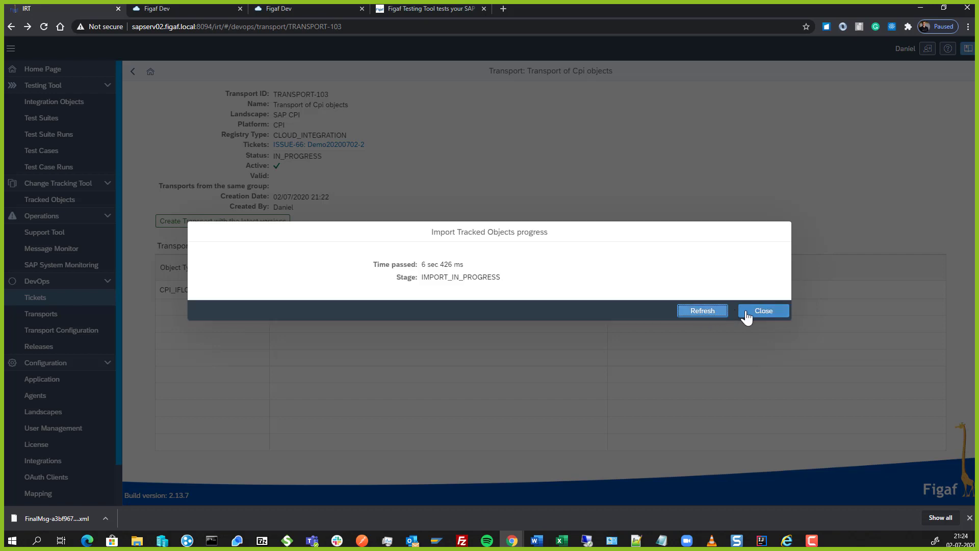
pyautogui.click(703, 312)
pyautogui.click(703, 312)
pyautogui.click(705, 312)
pyautogui.click(706, 313)
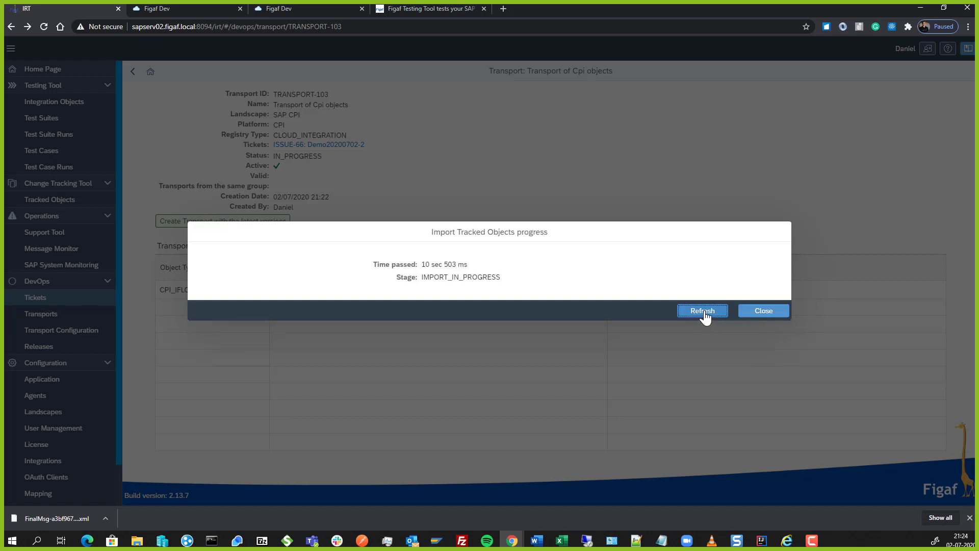
pyautogui.click(705, 314)
pyautogui.click(705, 312)
pyautogui.click(704, 312)
pyautogui.click(705, 312)
pyautogui.click(704, 313)
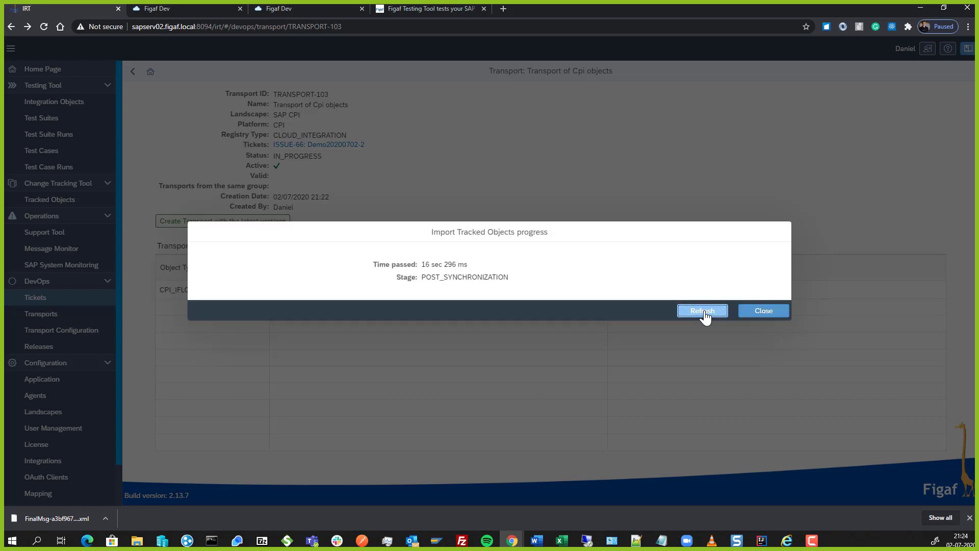
pyautogui.click(704, 311)
pyautogui.click(703, 312)
pyautogui.click(755, 312)
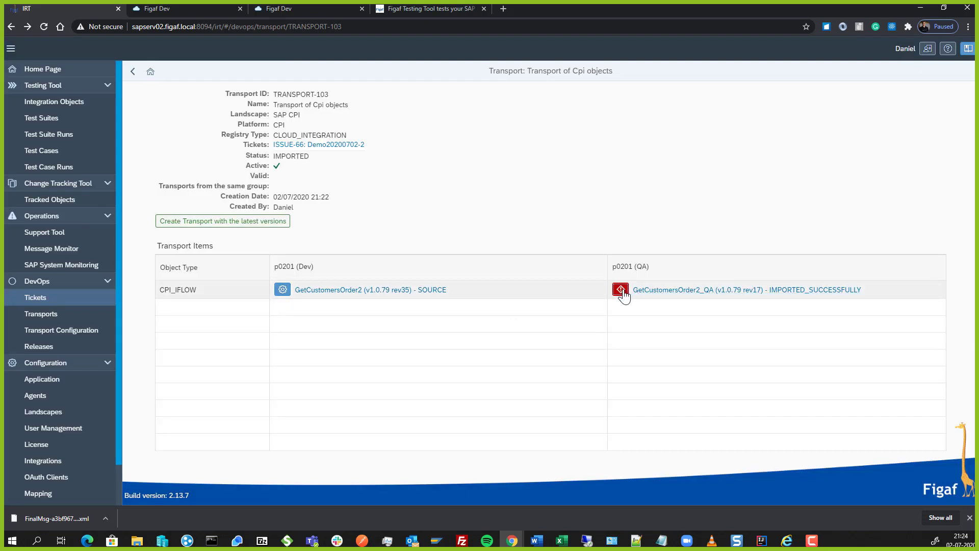
# Step: Check the security content warning of the imported GetCustomersOrder2_QA iFlow and return to the ticket's transports
pyautogui.click(621, 290)
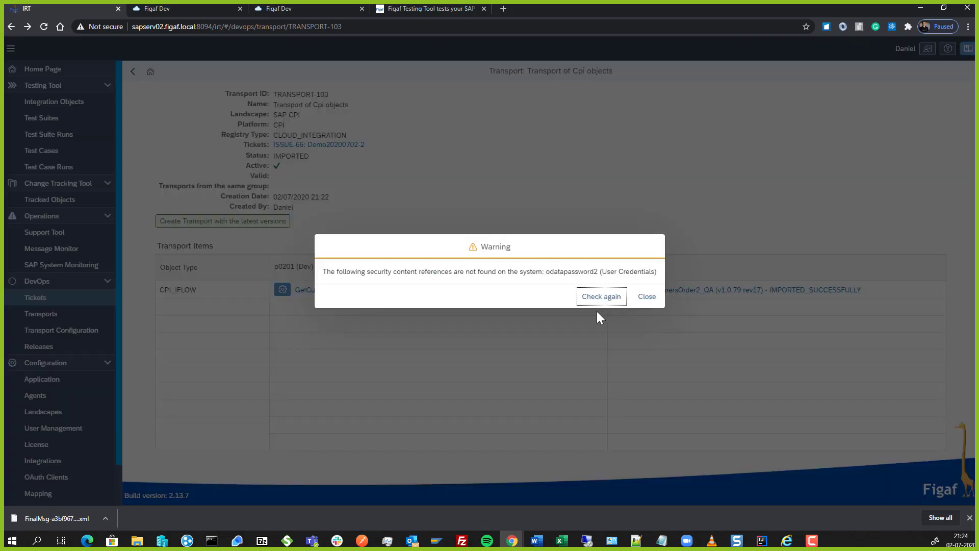
pyautogui.click(647, 296)
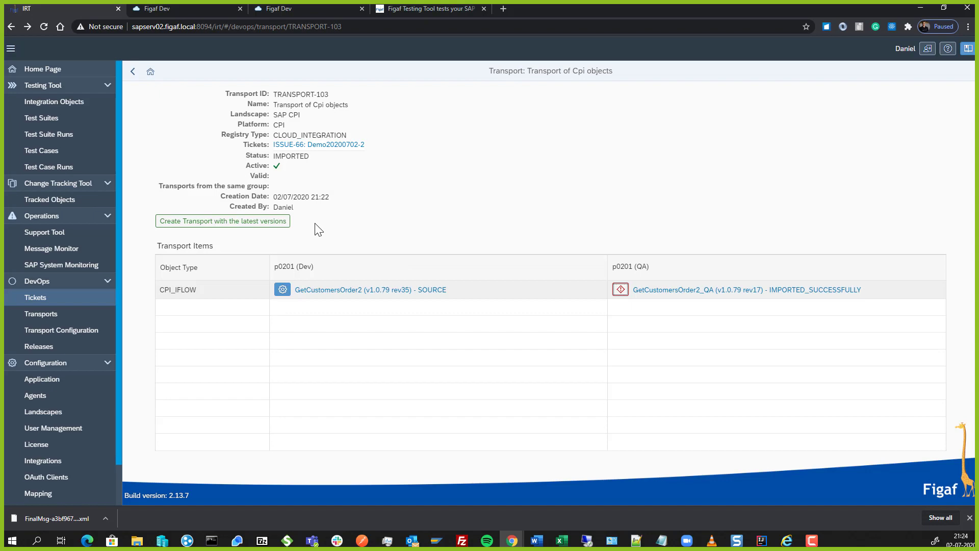
pyautogui.click(132, 71)
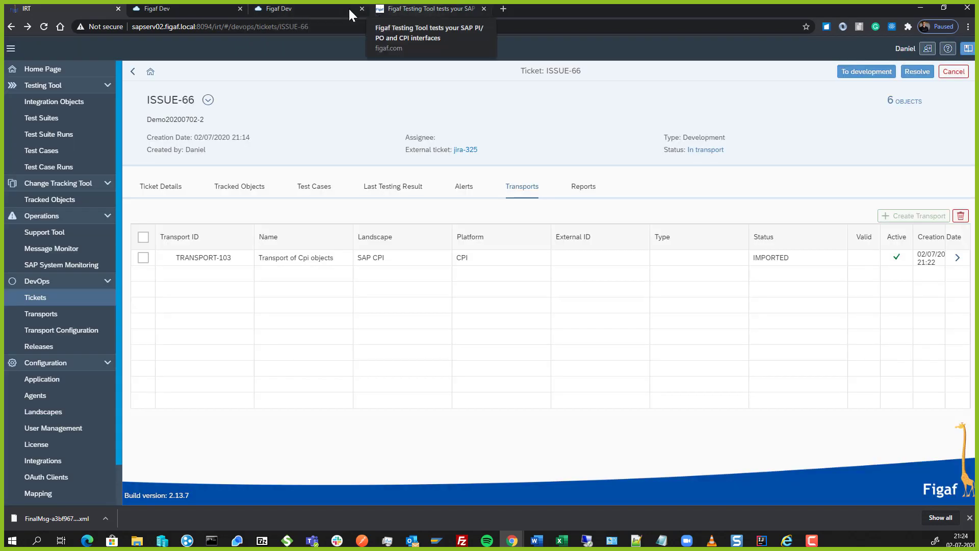
# Step: Switch to SAP Cloud Platform Integration and check the starting GetCustomersOrder2|QA iFlow and its QA endpoint path in the integration content monitor
pyautogui.click(325, 5)
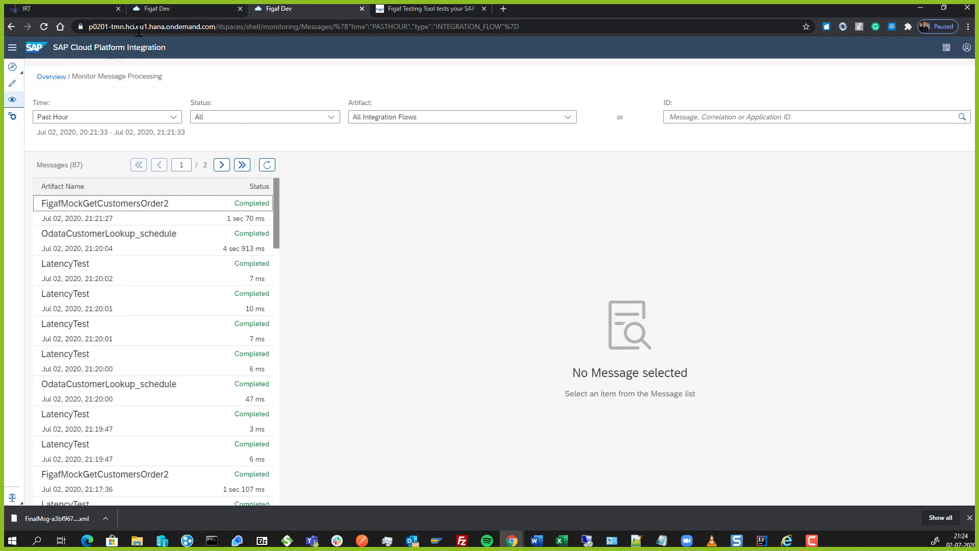
pyautogui.click(11, 100)
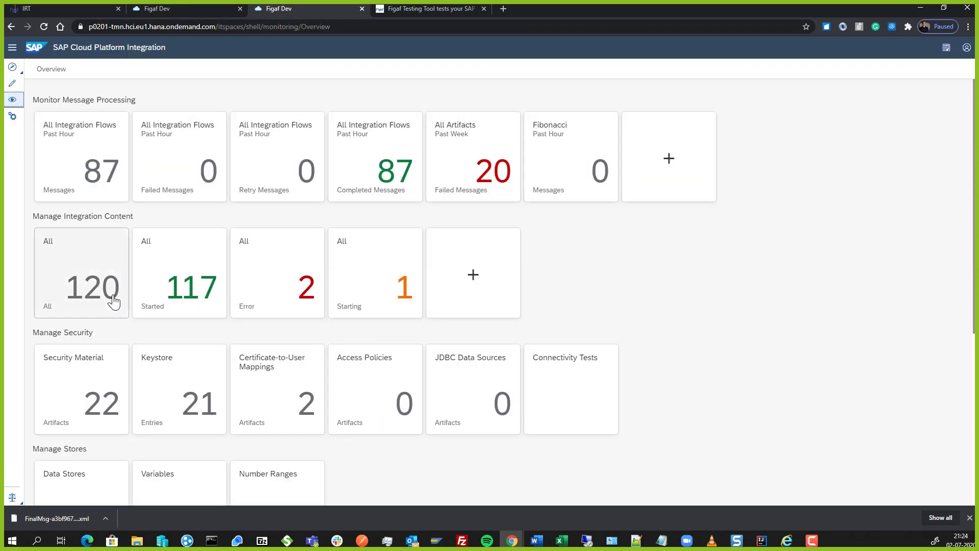
pyautogui.click(378, 294)
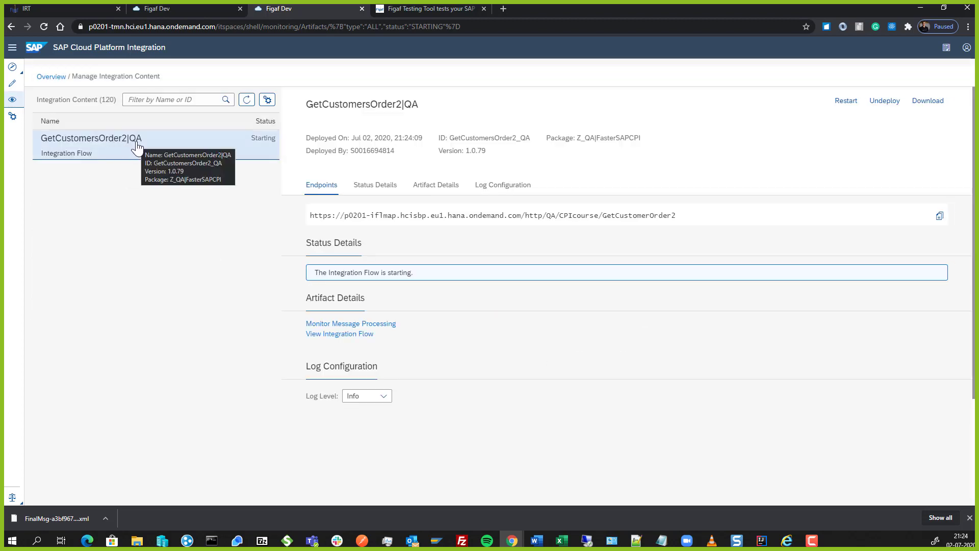
pyautogui.moveTo(556, 215); pyautogui.dragTo(538, 216)
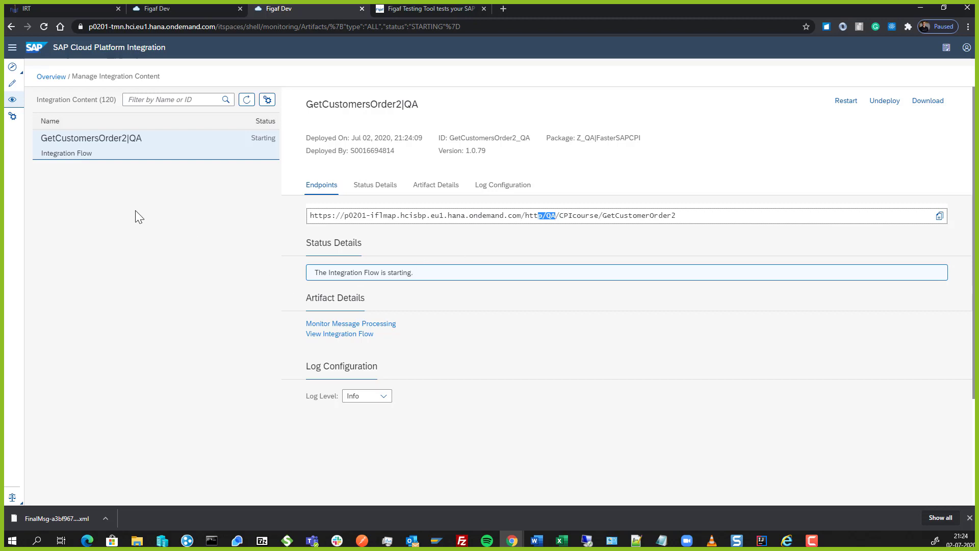
# Step: Return to Figaf and resolve ticket ISSUE-66
pyautogui.click(35, 7)
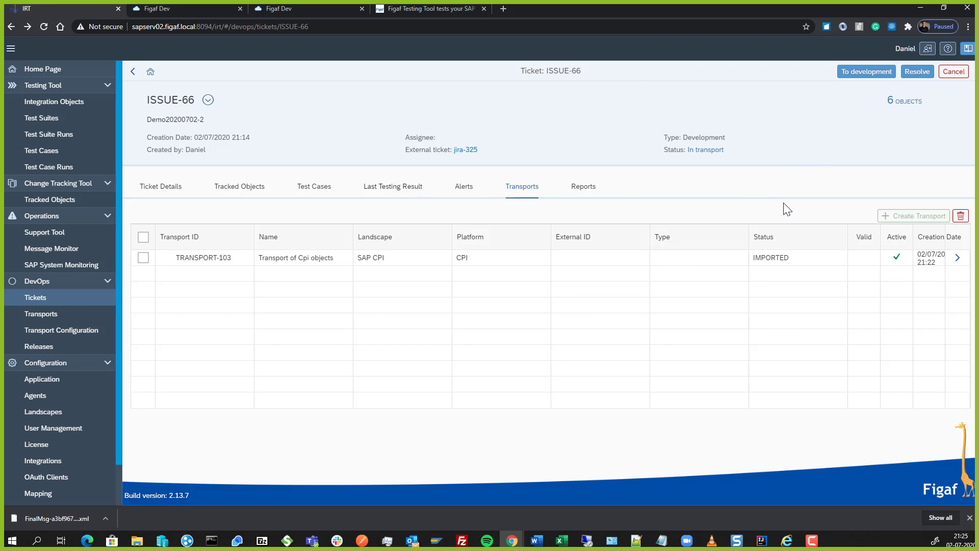
pyautogui.click(916, 73)
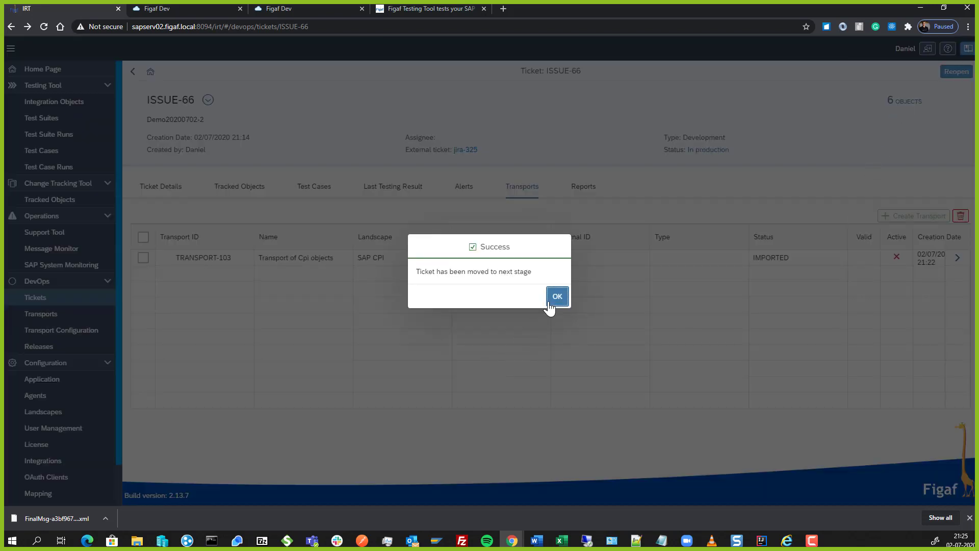
pyautogui.click(554, 299)
# Step: Generate a report for ticket ISSUE-66 and refresh the report list
pyautogui.click(600, 200)
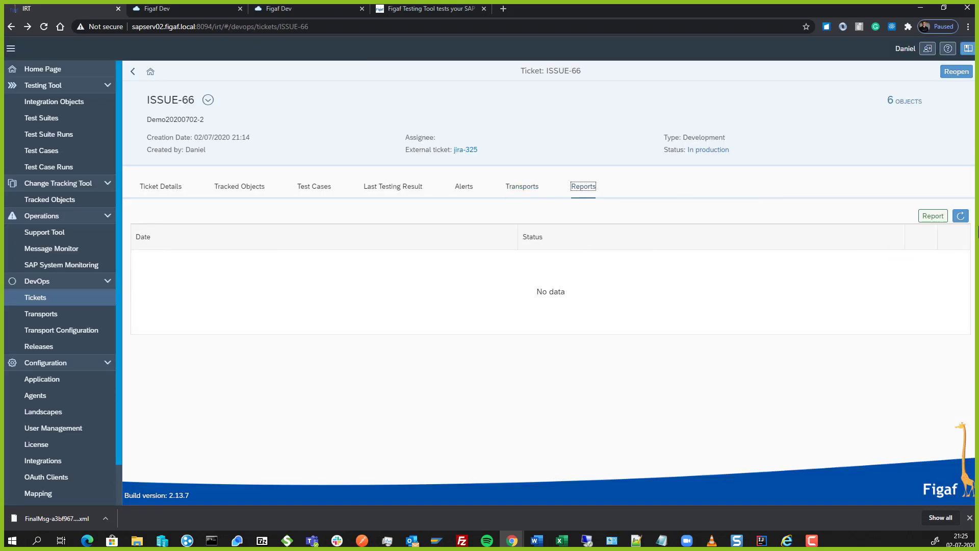
pyautogui.click(942, 214)
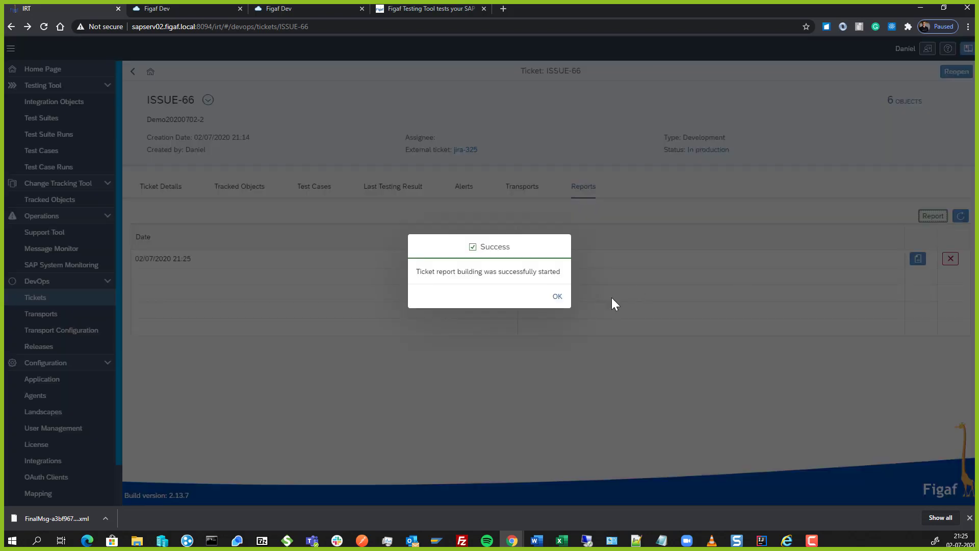
pyautogui.click(556, 296)
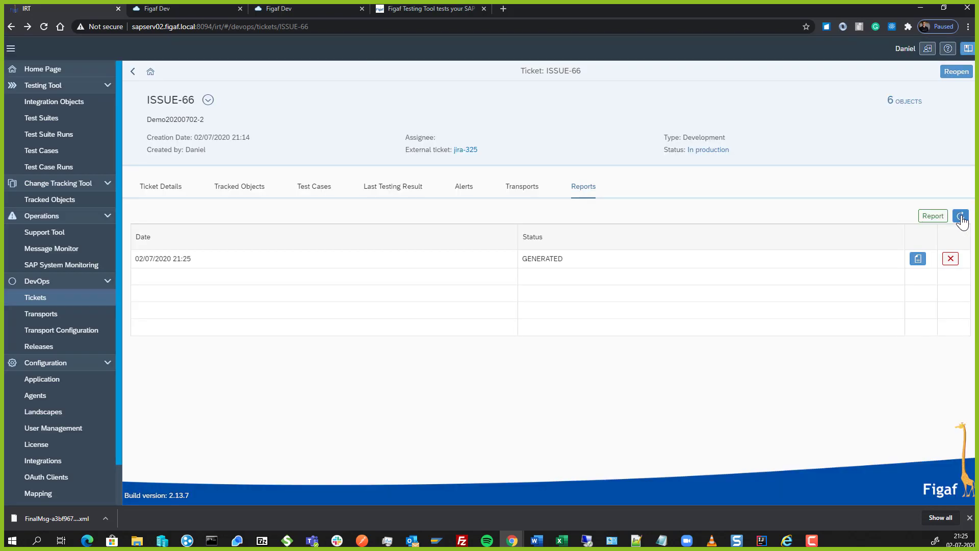
pyautogui.click(961, 216)
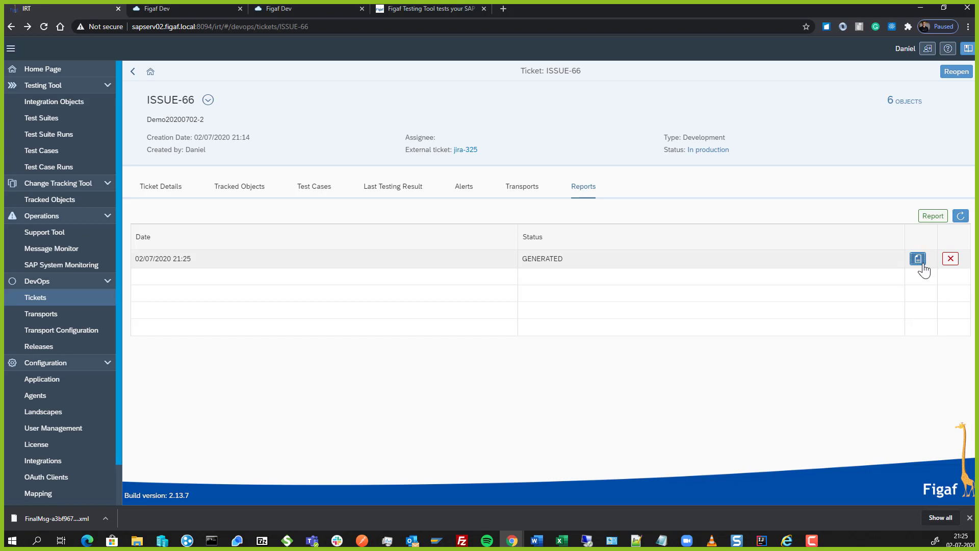
# Step: Download the generated ISSUE-66 ticket report and open the spreadsheet in Excel
pyautogui.click(918, 260)
pyautogui.doubleClick(52, 537)
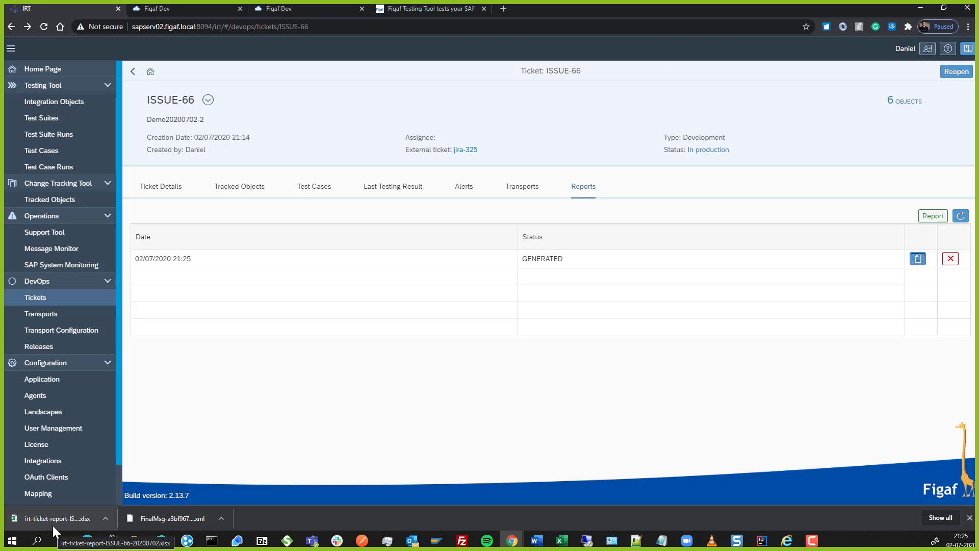
pyautogui.click(75, 512)
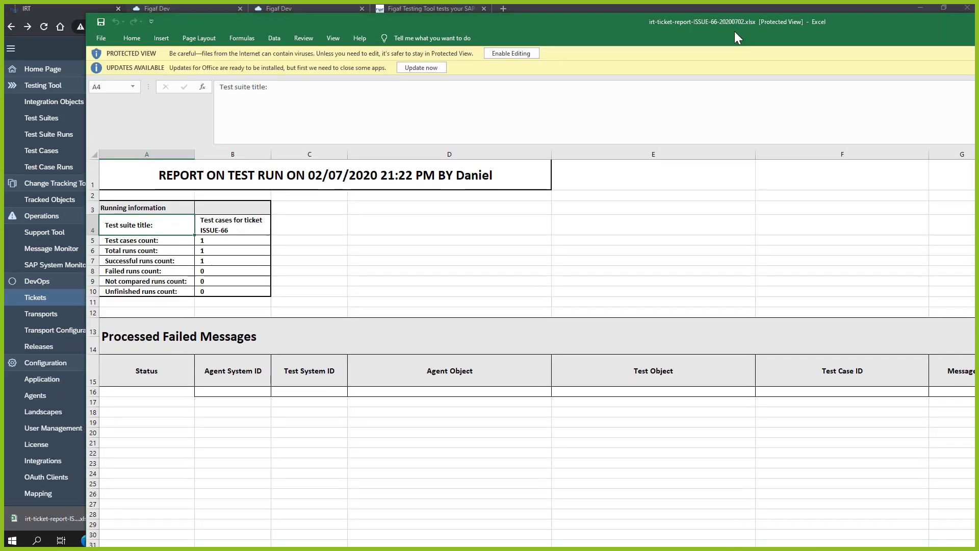
# Step: Review the ticket report's Information, Attached objects, Test cases, Report and Transports sheets in a maximized window, and close the workbook
pyautogui.moveTo(735, 32); pyautogui.dragTo(719, 38)
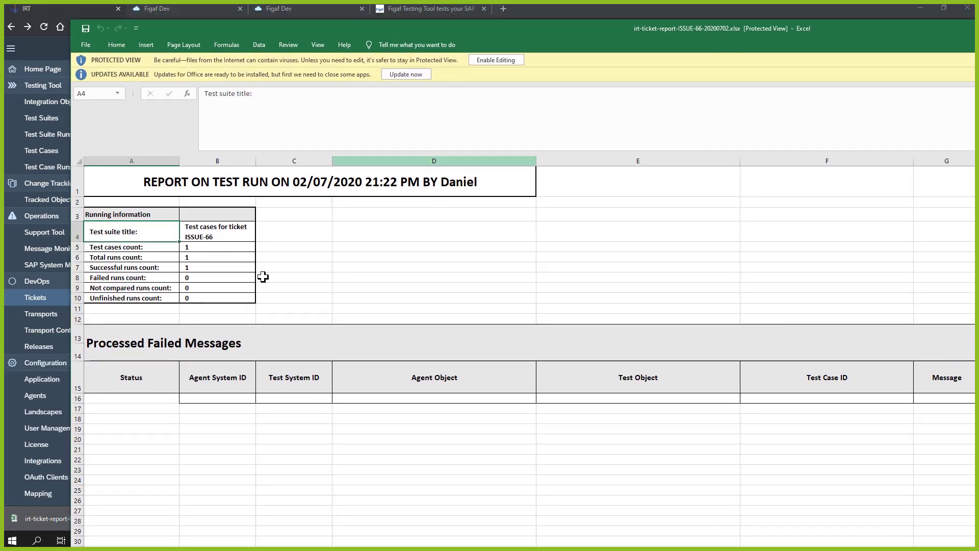
pyautogui.doubleClick(314, 28)
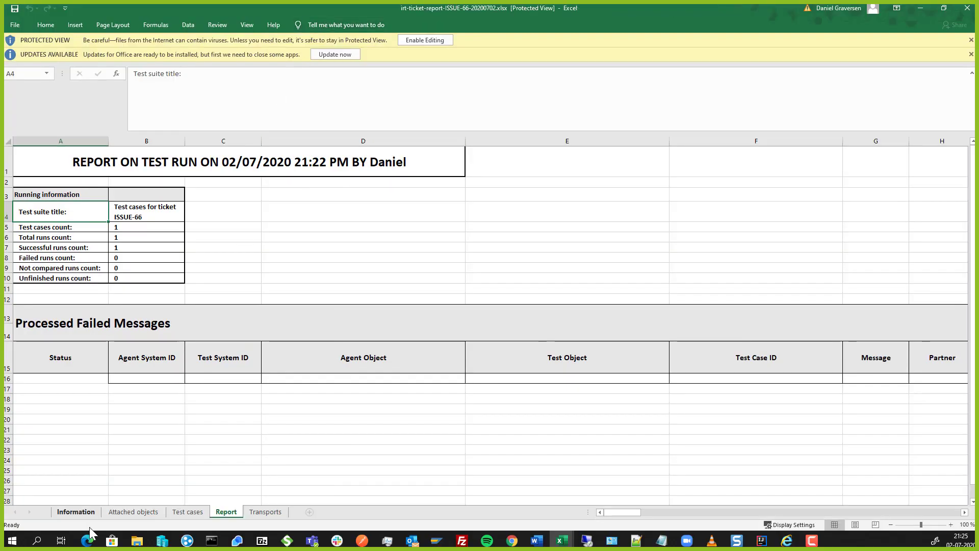
pyautogui.click(86, 511)
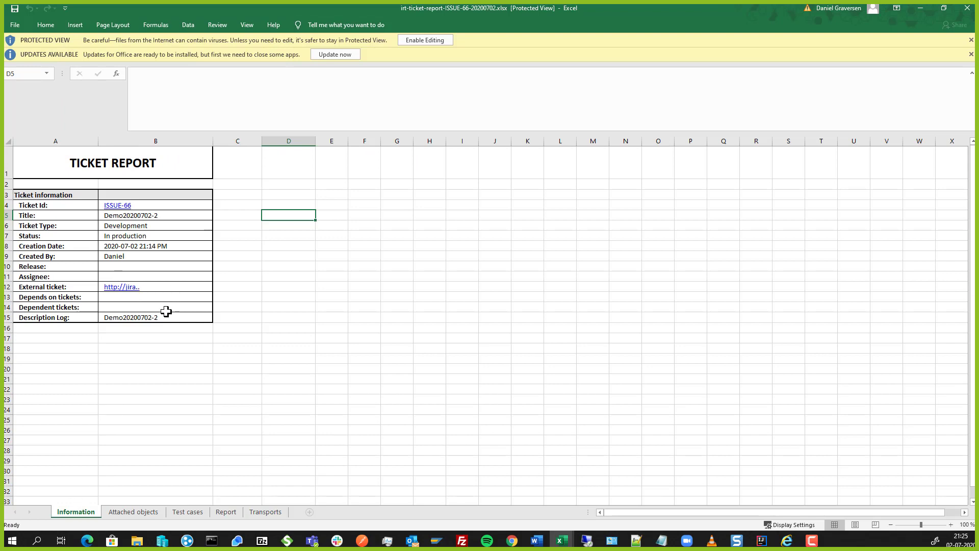
pyautogui.click(133, 512)
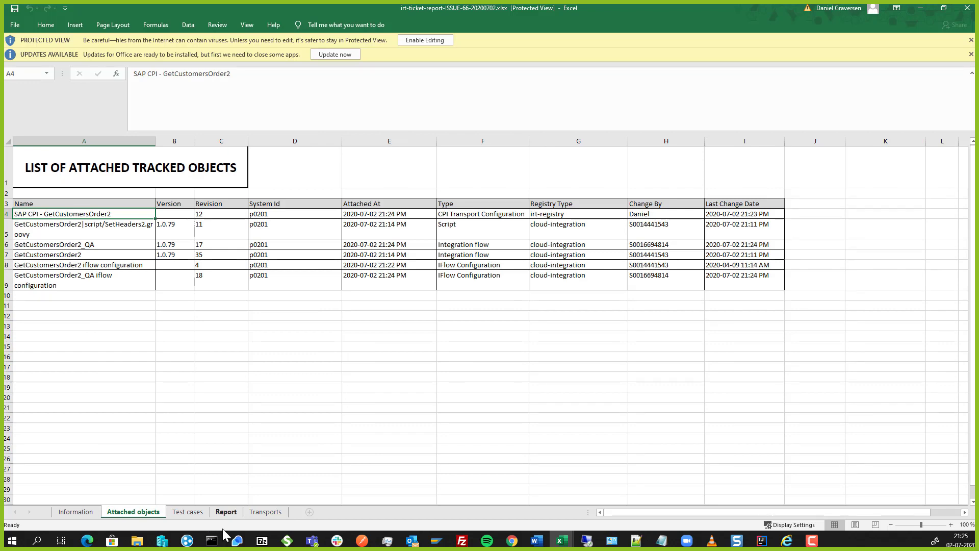
pyautogui.click(195, 516)
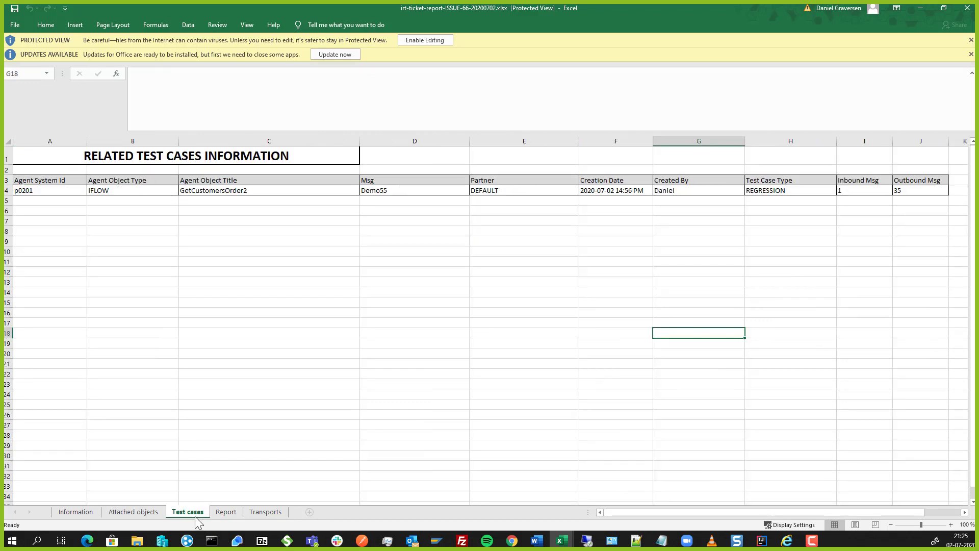
pyautogui.click(225, 515)
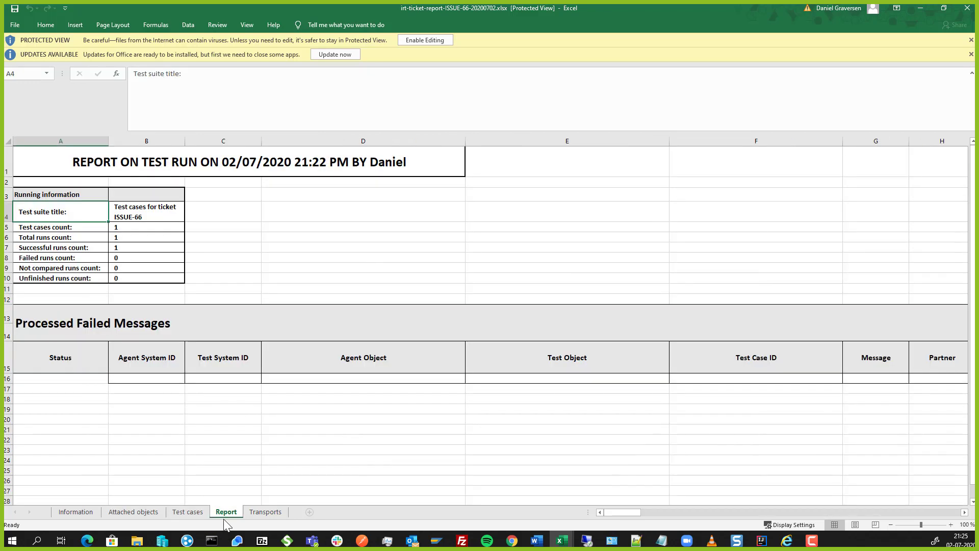
pyautogui.click(252, 515)
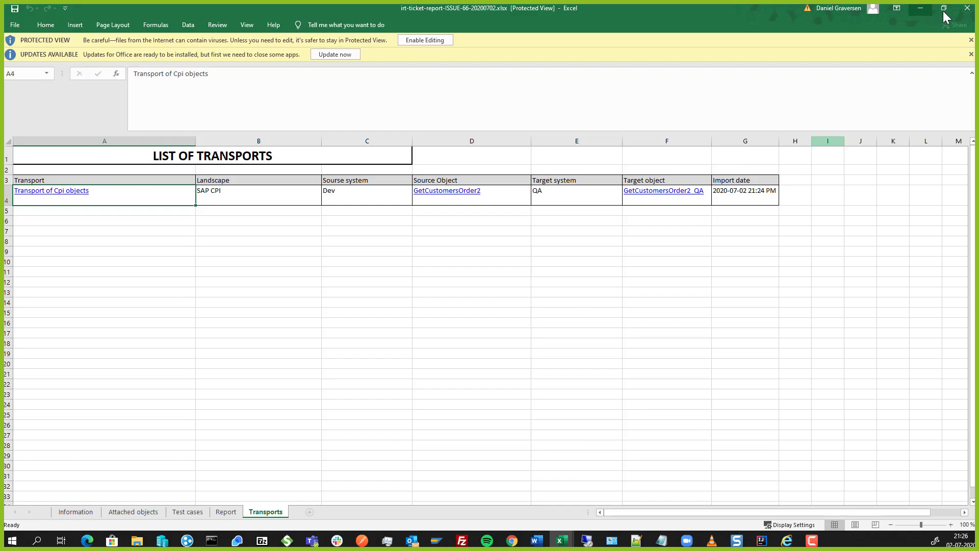
pyautogui.click(967, 8)
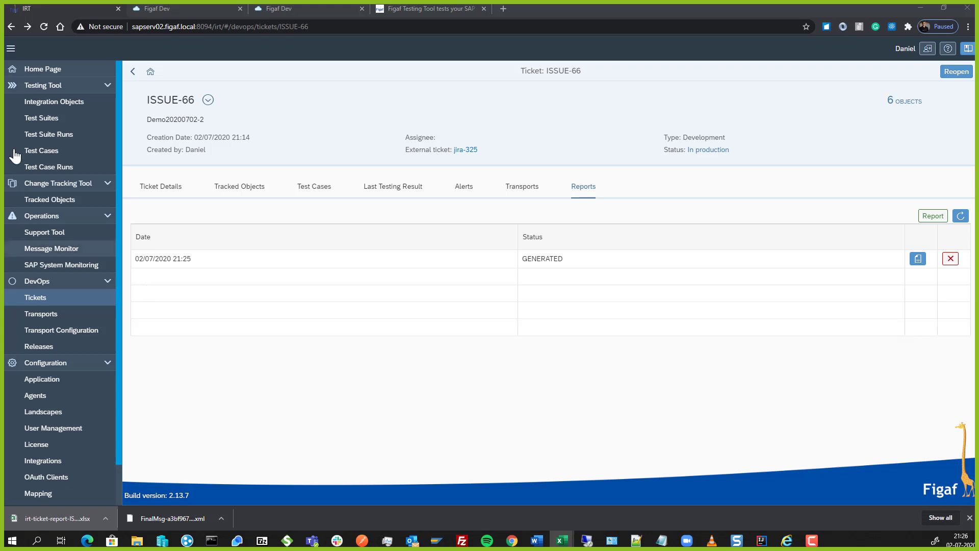
# Step: Create a recording request for the FasterSAPCPI iFlow GetCustomersOrder2 in a new test suite, using Demo20200702-2 as both suite title and message
pyautogui.click(68, 111)
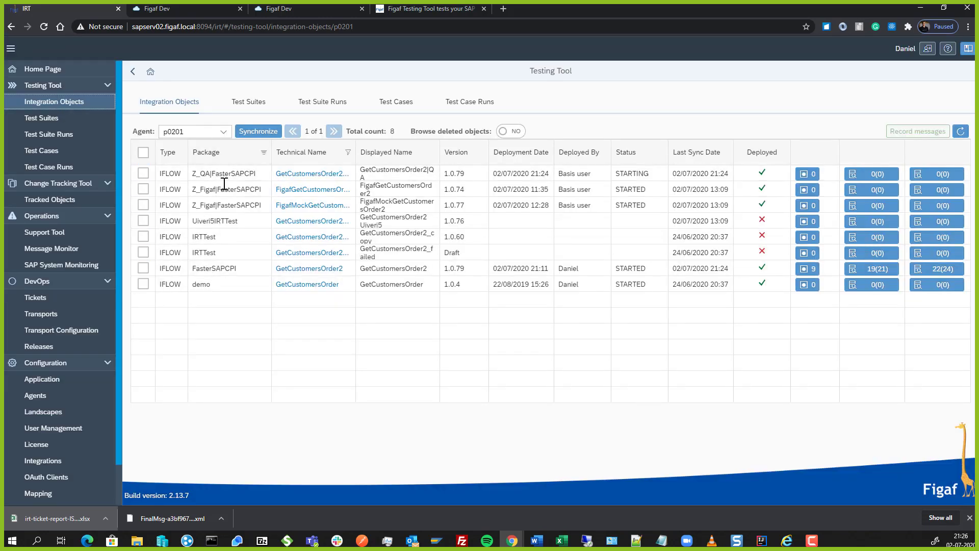
pyautogui.click(142, 270)
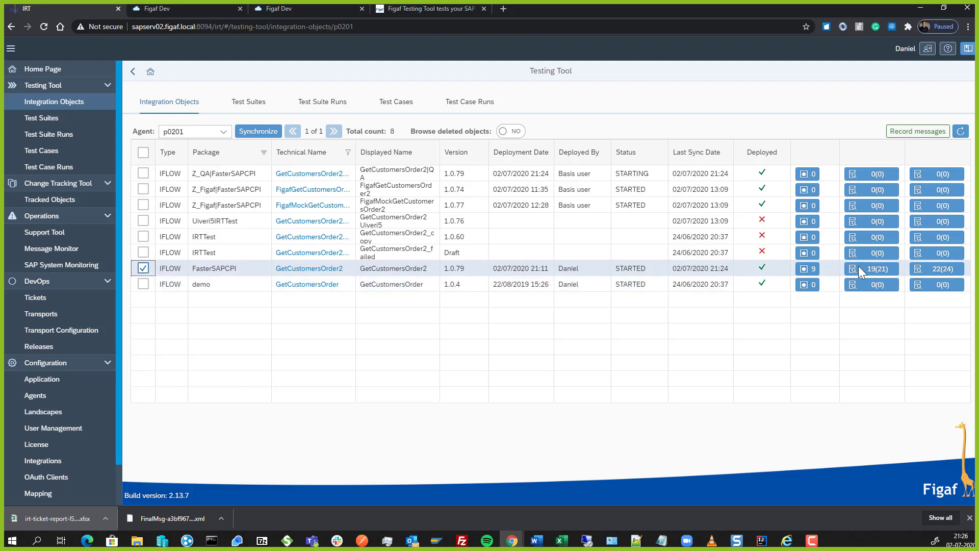
pyautogui.click(907, 133)
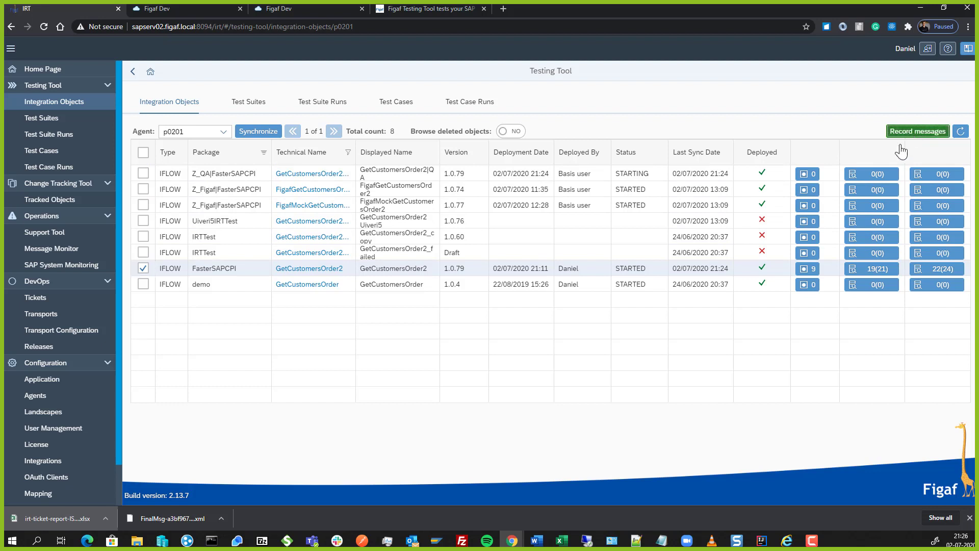
pyautogui.click(86, 120)
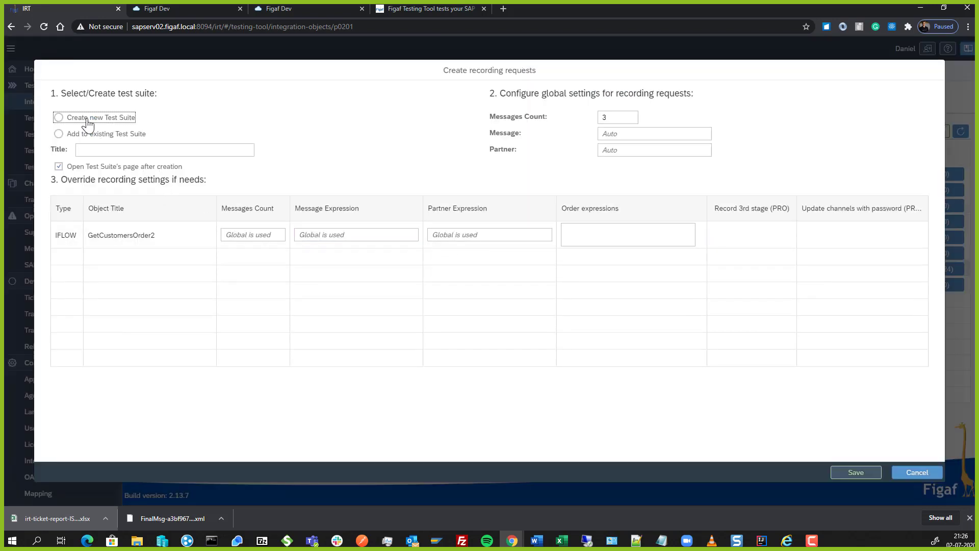
pyautogui.click(101, 148)
pyautogui.write('Demo20200702-2')
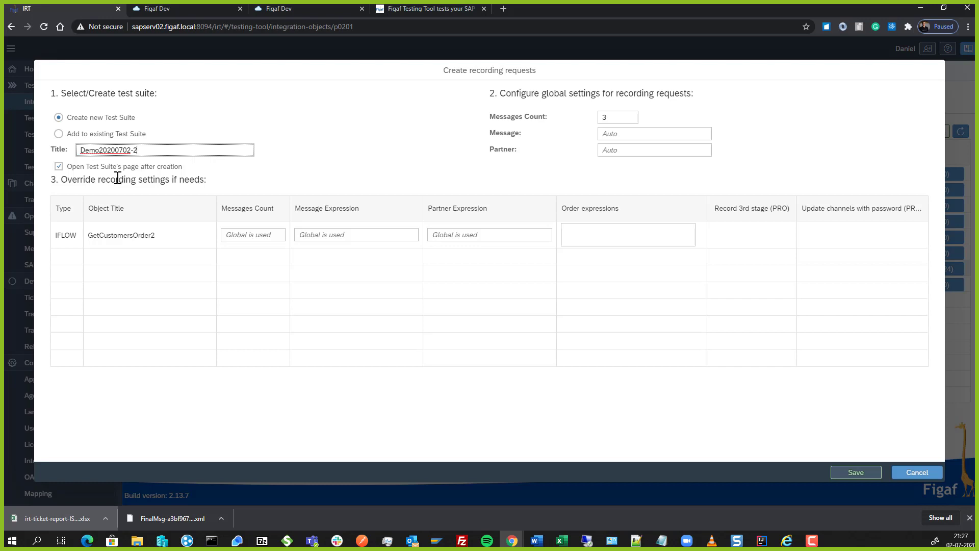
pyautogui.click(653, 132)
pyautogui.write('Demo20200702-2')
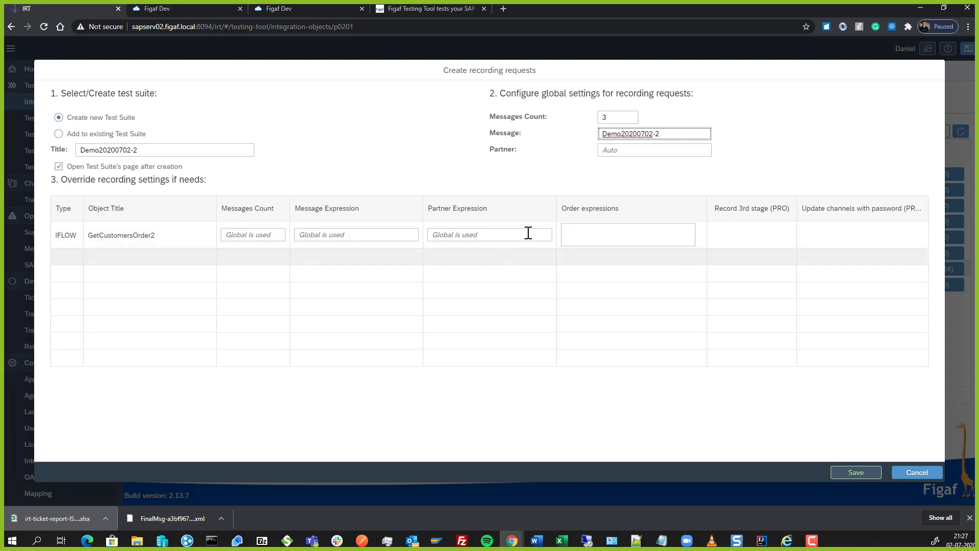
pyautogui.click(636, 149)
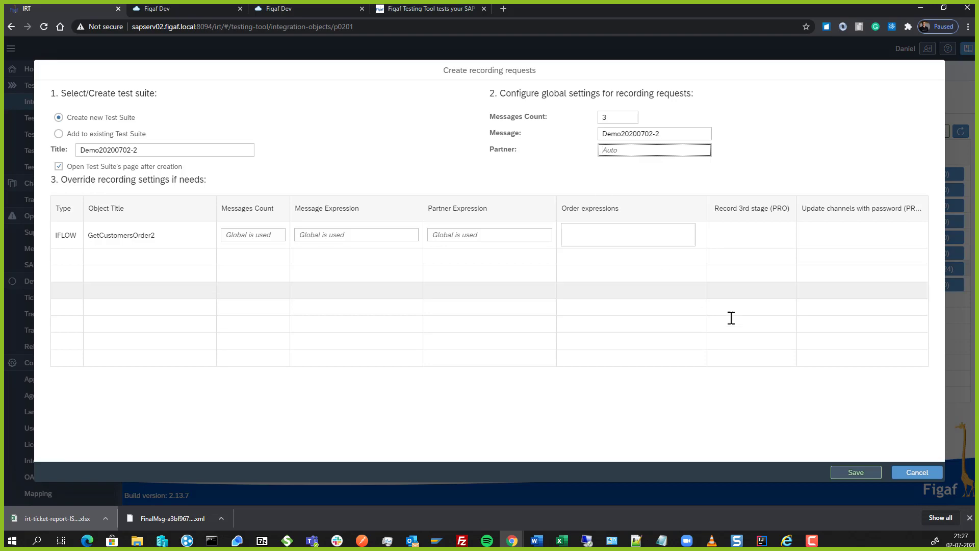
pyautogui.click(873, 475)
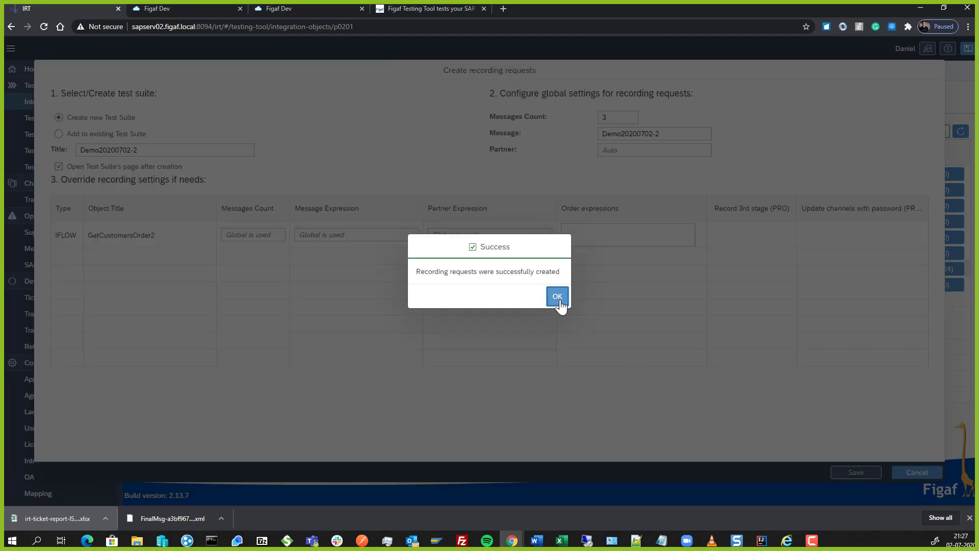
pyautogui.click(558, 297)
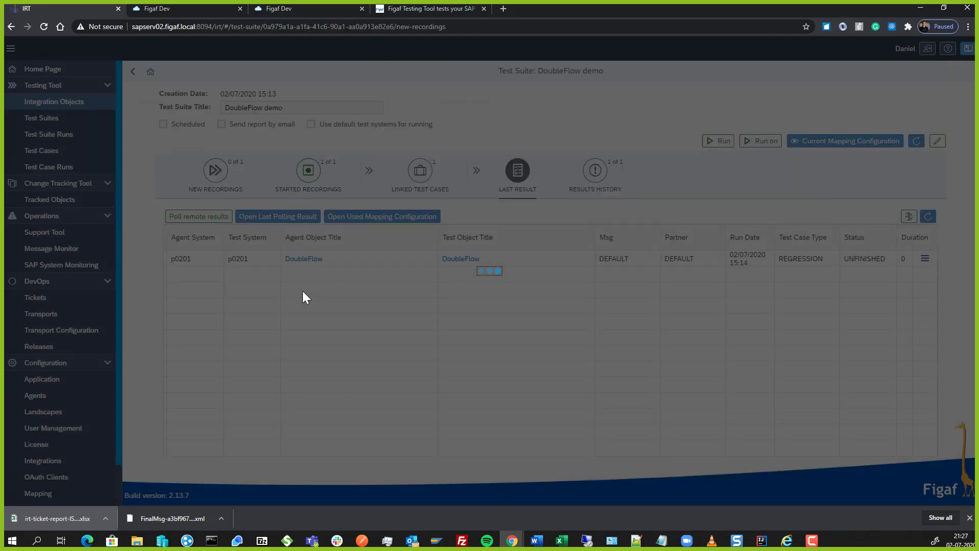
# Step: Start the new GetCustomersOrder2 recording in test suite Demo20200702-2 and show the started recordings
pyautogui.click(303, 169)
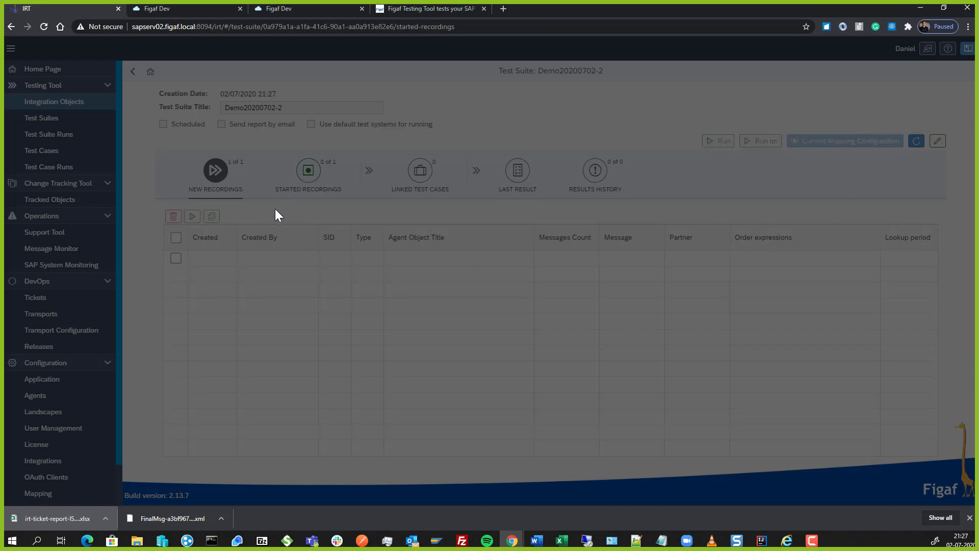
pyautogui.click(213, 172)
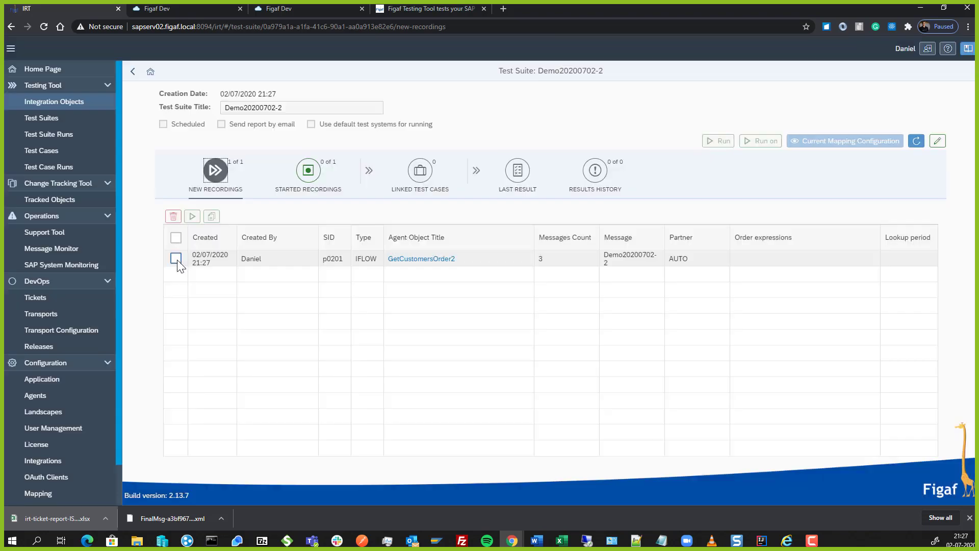
pyautogui.click(176, 259)
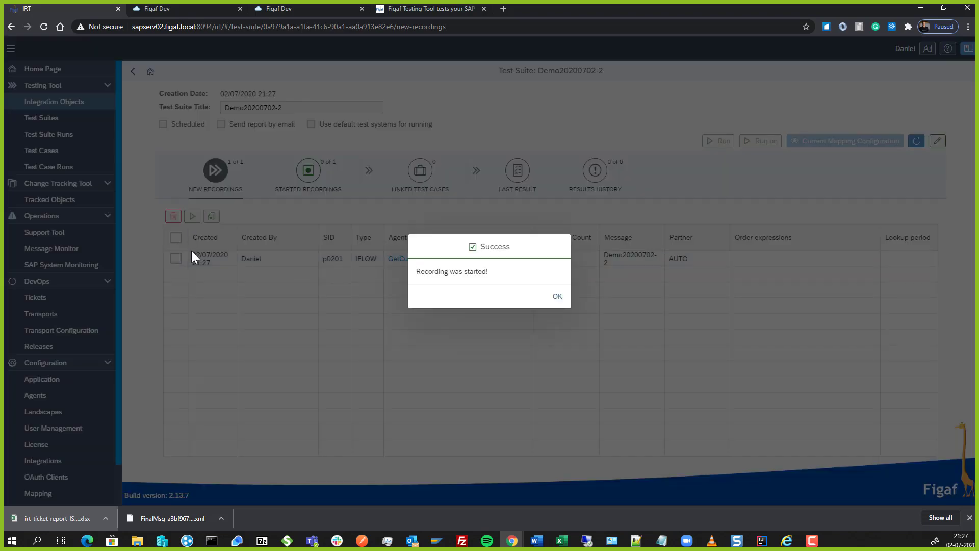
pyautogui.click(558, 298)
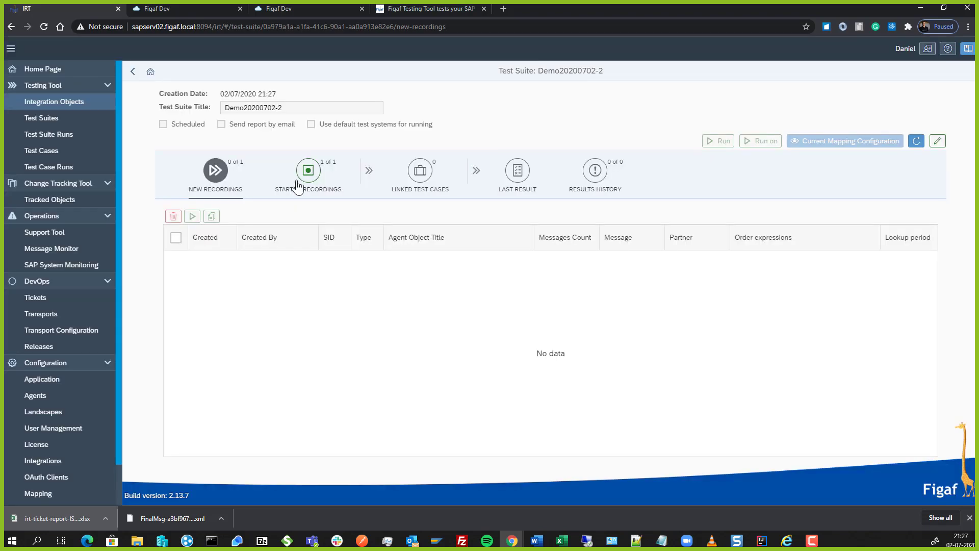
pyautogui.click(302, 184)
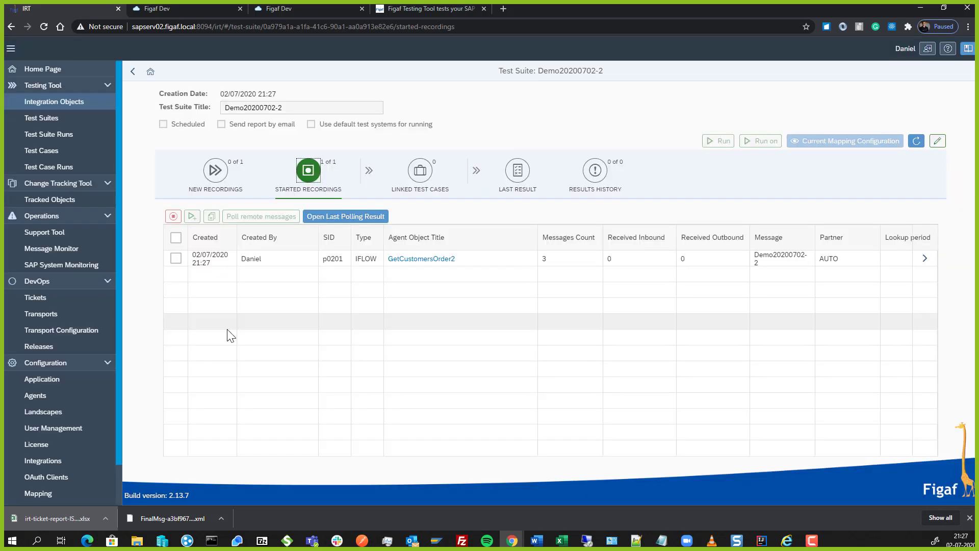
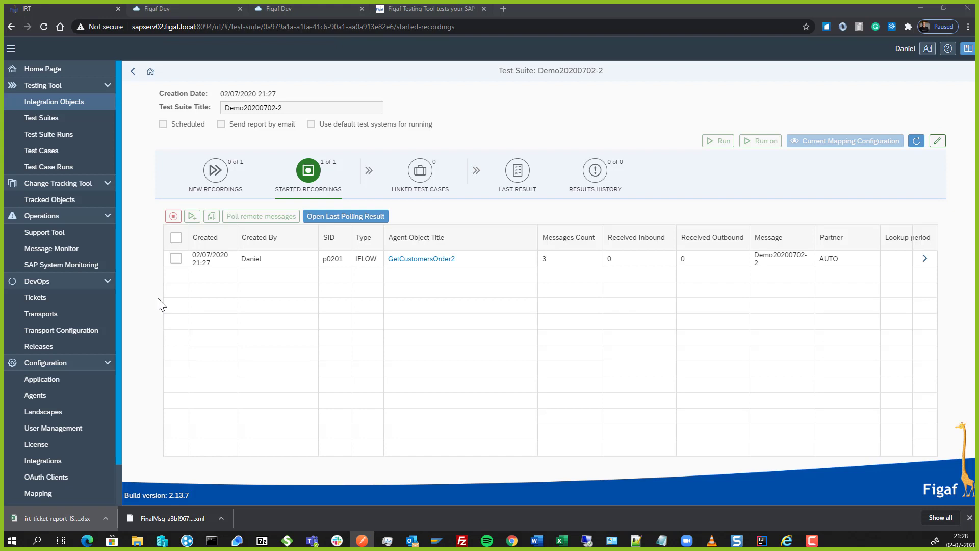
# Step: Poll the remote messages for the started GetCustomersOrder2 recording, refresh the polling results and close them
pyautogui.click(175, 258)
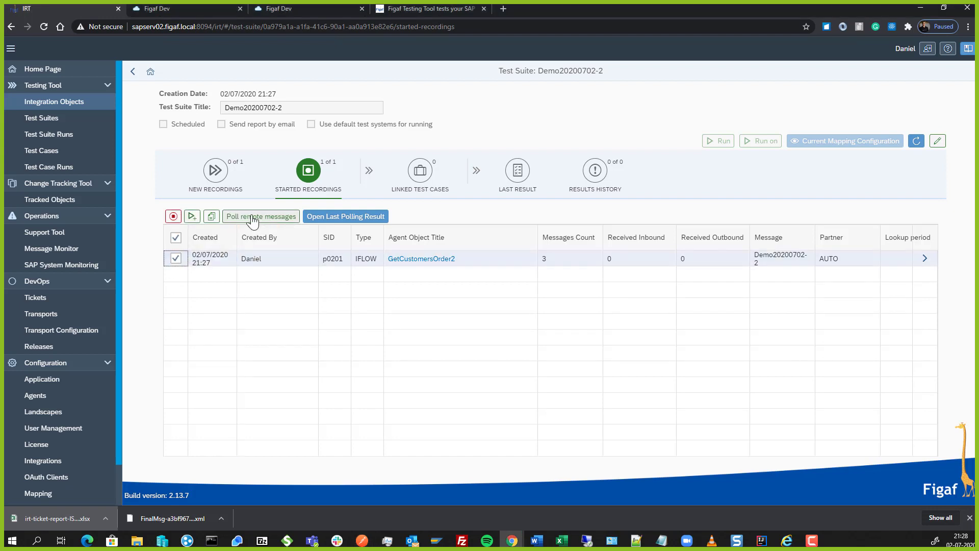
pyautogui.click(253, 218)
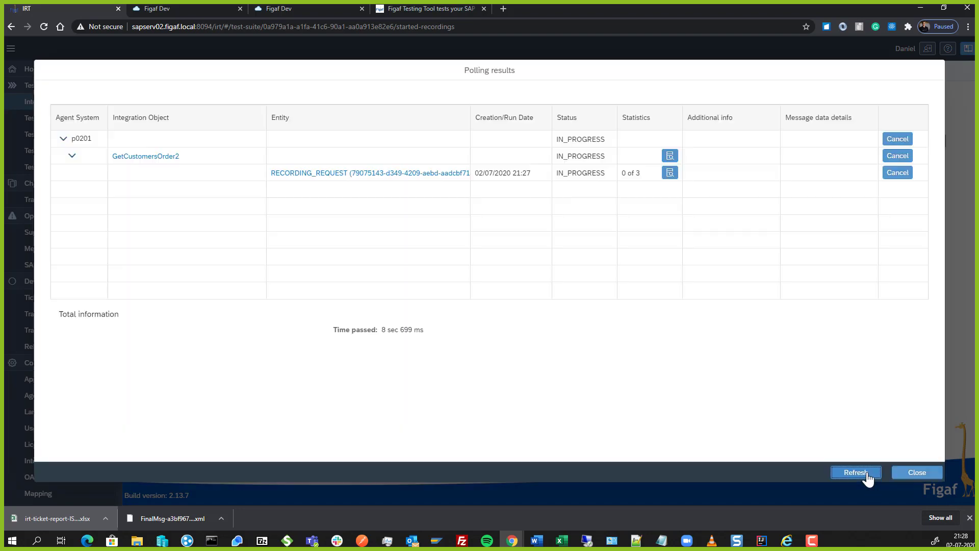
pyautogui.click(868, 472)
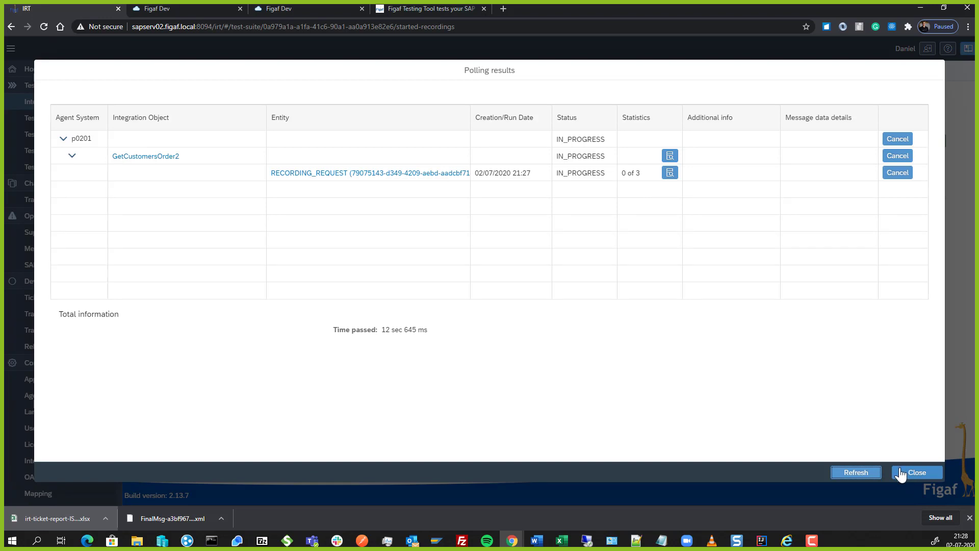
pyautogui.click(858, 474)
pyautogui.click(941, 473)
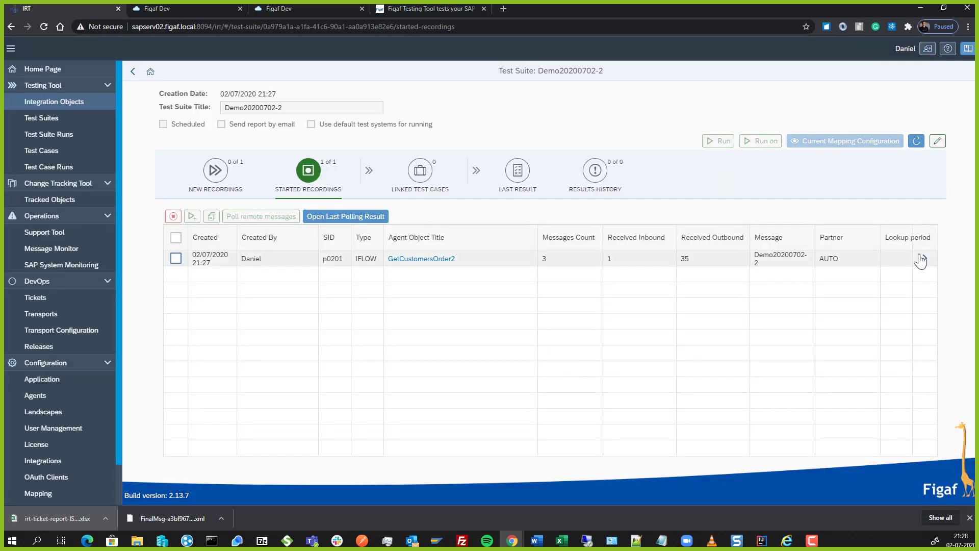
# Step: Examine the recorded GetCustomersOrder2 messages, including one message's payload and header properties, and return to the test suite
pyautogui.click(921, 258)
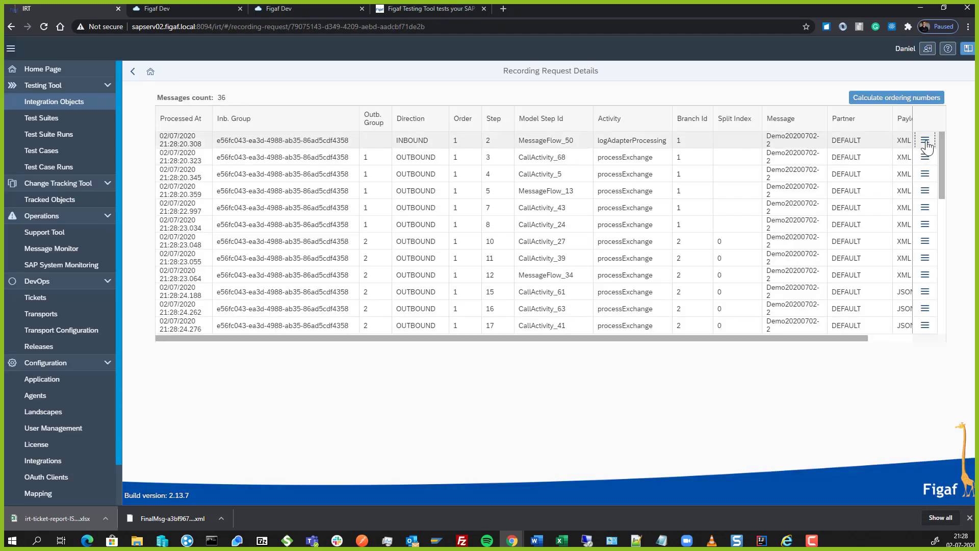
pyautogui.click(927, 147)
pyautogui.click(854, 97)
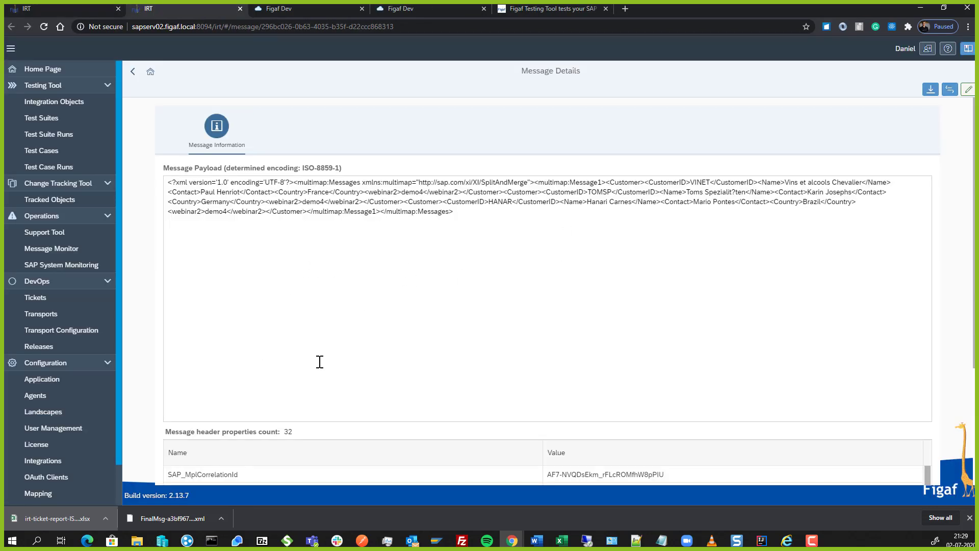
pyautogui.scroll(-1, 398, 423)
pyautogui.scroll(-6, 397, 433)
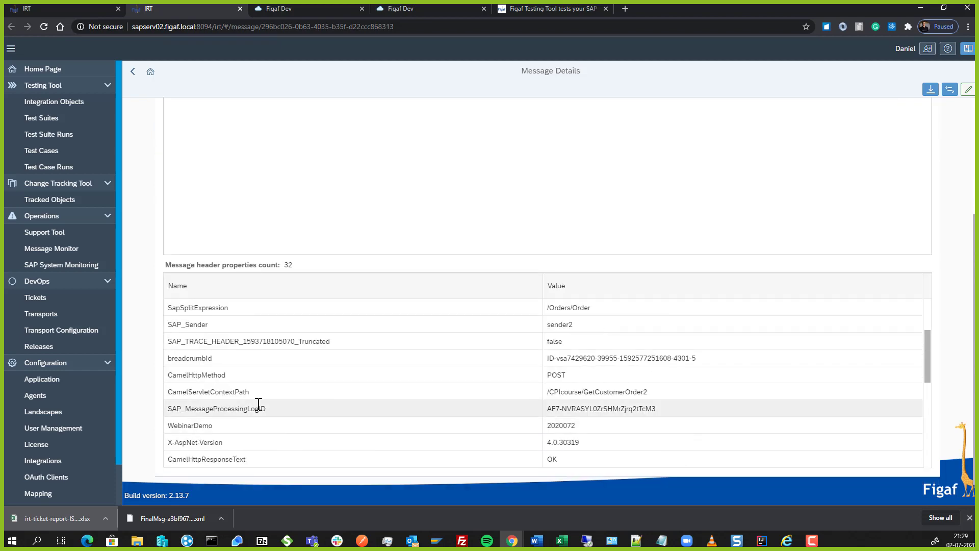
pyautogui.scroll(2, 285, 402)
pyautogui.scroll(4, 483, 339)
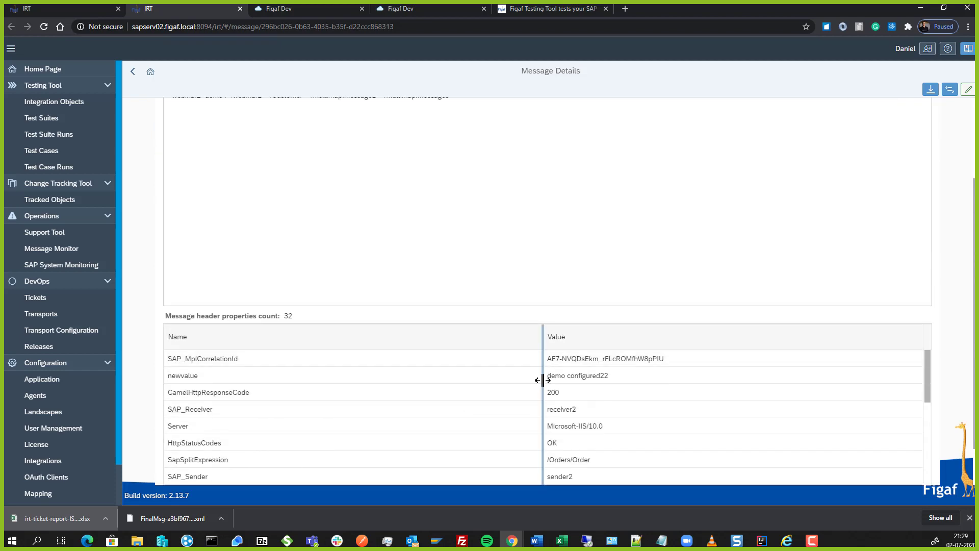
pyautogui.scroll(-8, 426, 433)
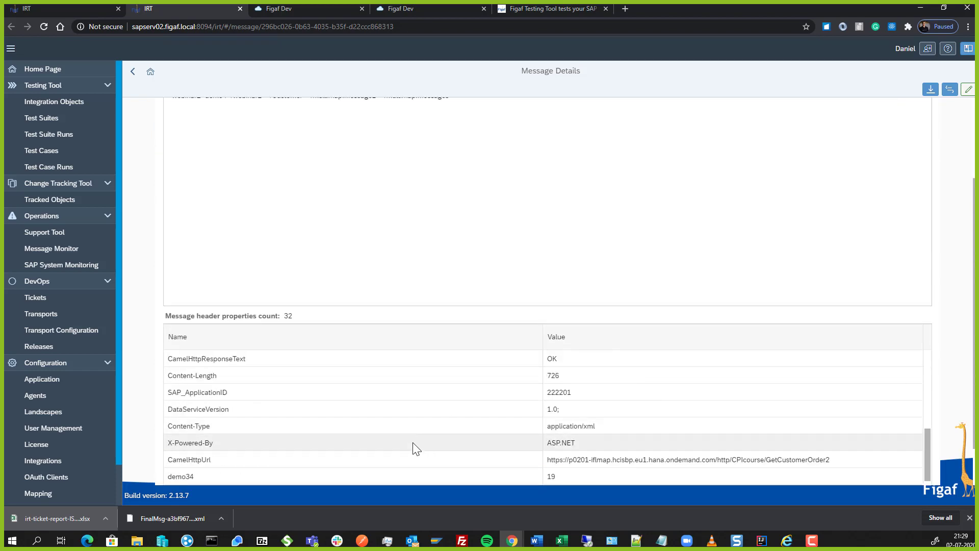
pyautogui.click(133, 71)
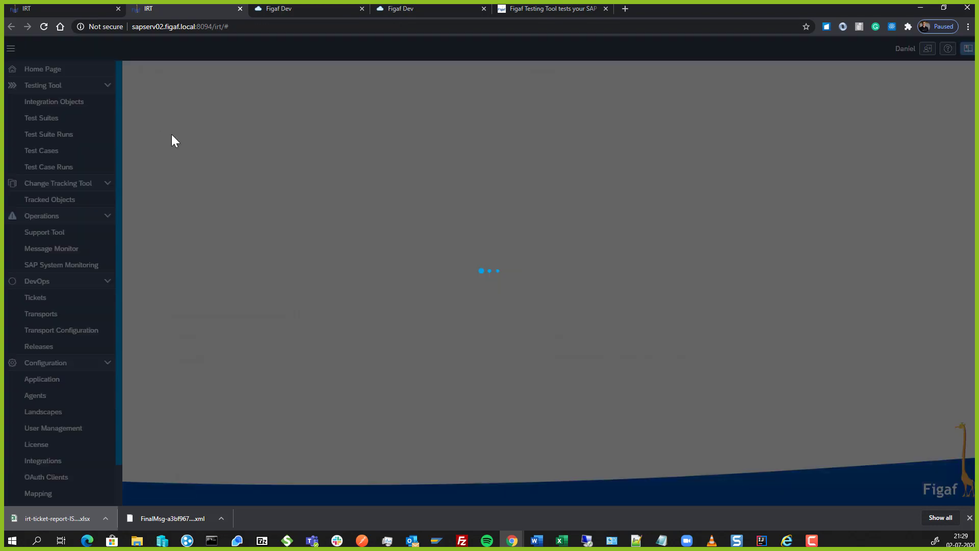
pyautogui.click(240, 8)
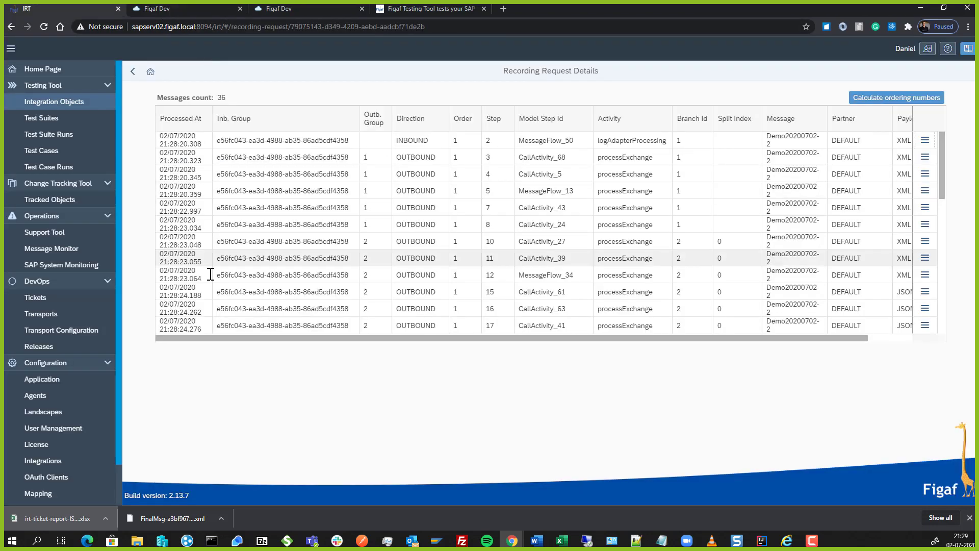
pyautogui.click(132, 72)
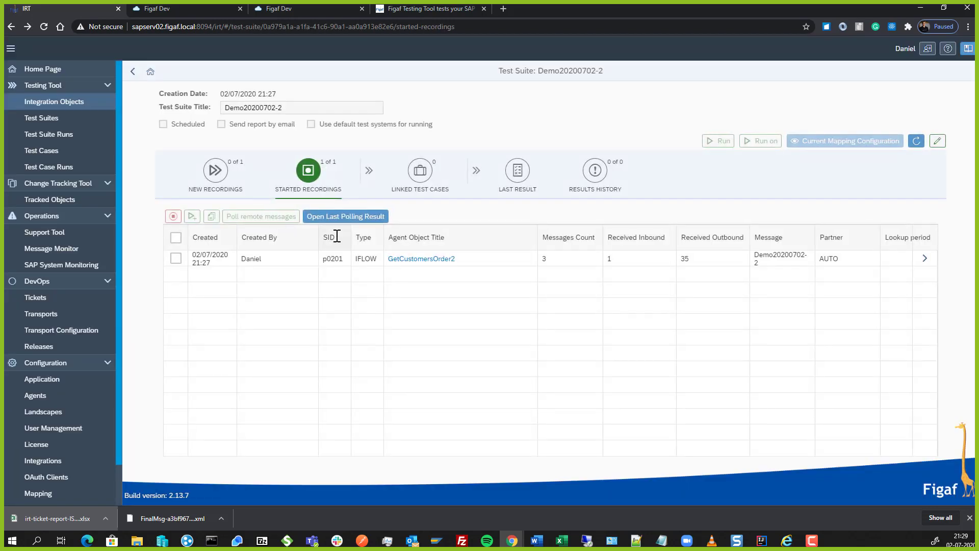
# Step: Create a REGRESSION test case from the recording for test object p0201 only, removing p0201CD and p0201S, and show the linked test cases
pyautogui.click(174, 258)
pyautogui.click(194, 214)
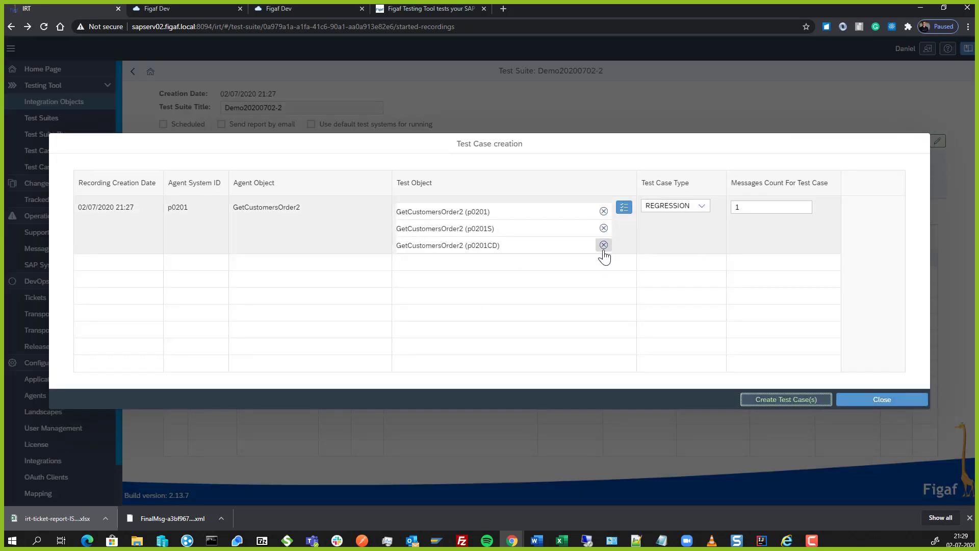
pyautogui.click(604, 245)
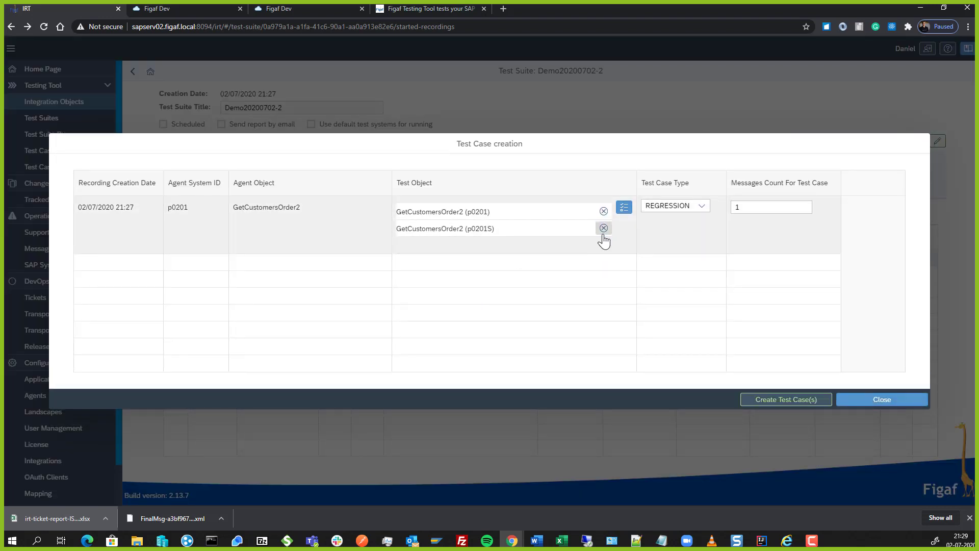
pyautogui.click(603, 228)
pyautogui.click(762, 399)
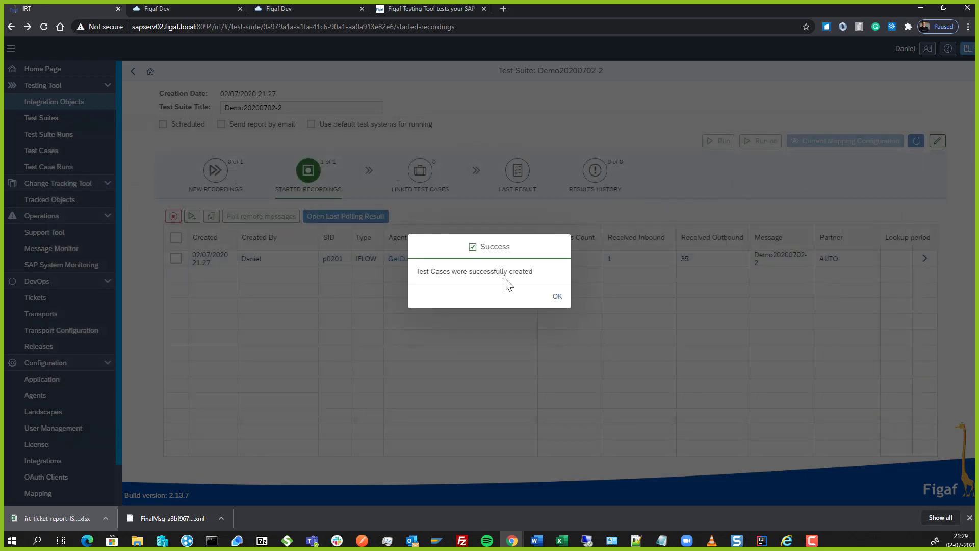
pyautogui.click(552, 298)
pyautogui.click(420, 170)
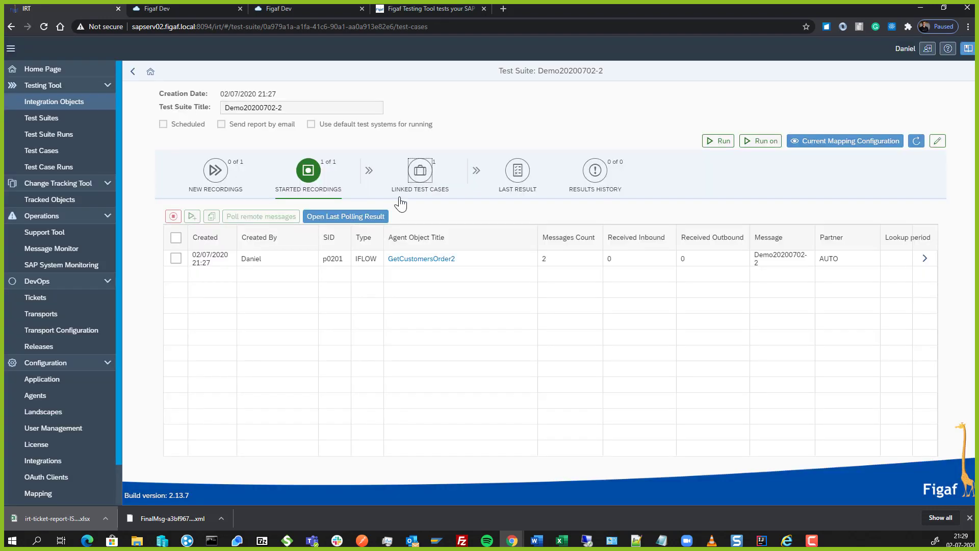
# Step: Disable "Don't use original receiver communication" in GetCustomersOrder2's test configuration, save it and return to the test suite
pyautogui.click(762, 141)
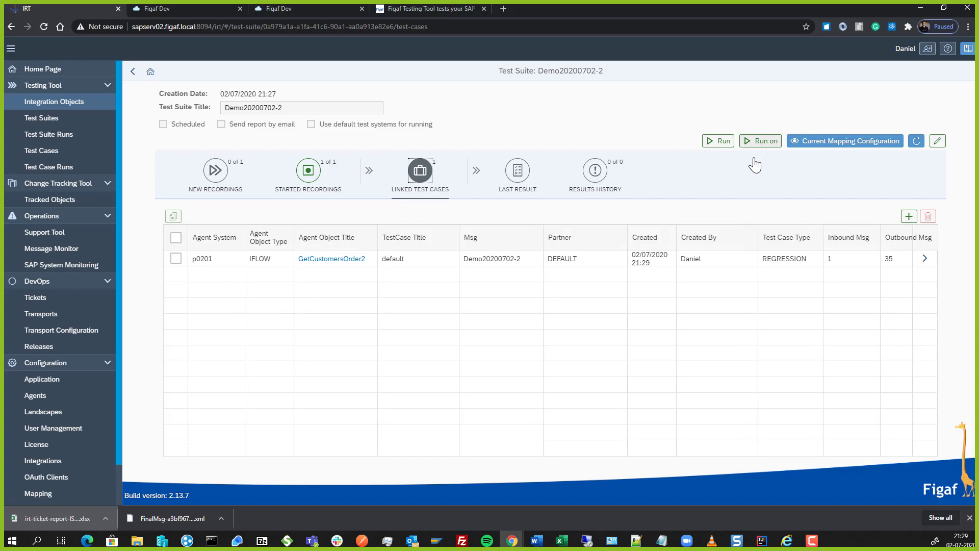
pyautogui.click(563, 469)
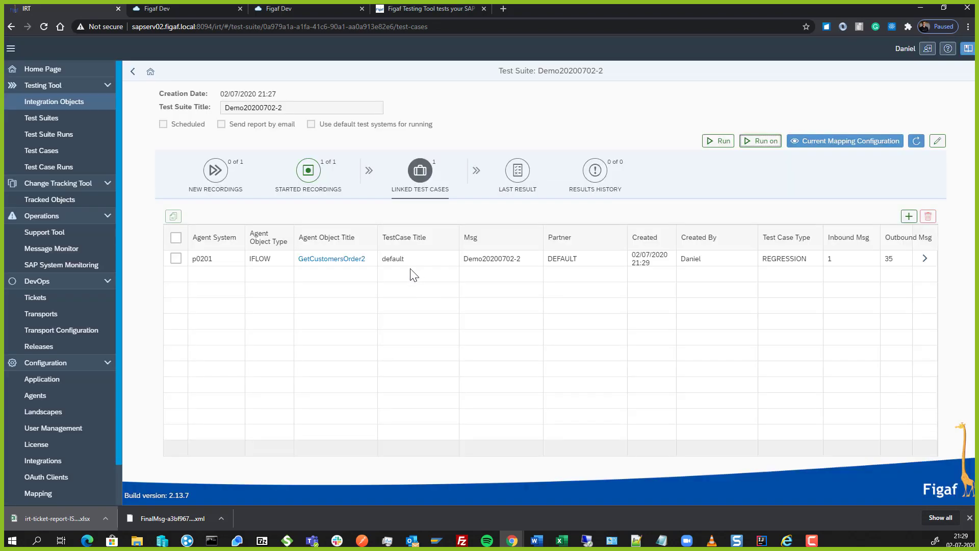
pyautogui.click(350, 258)
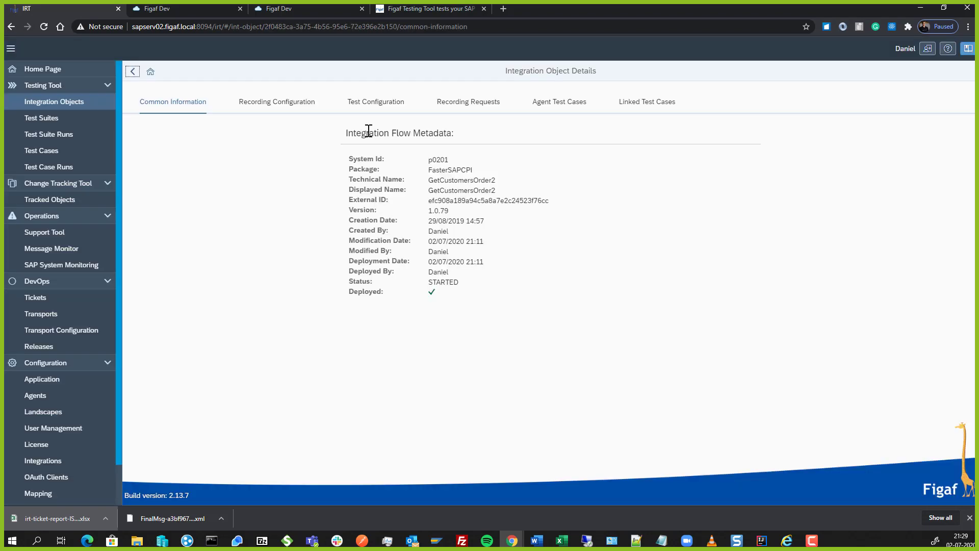
pyautogui.click(380, 103)
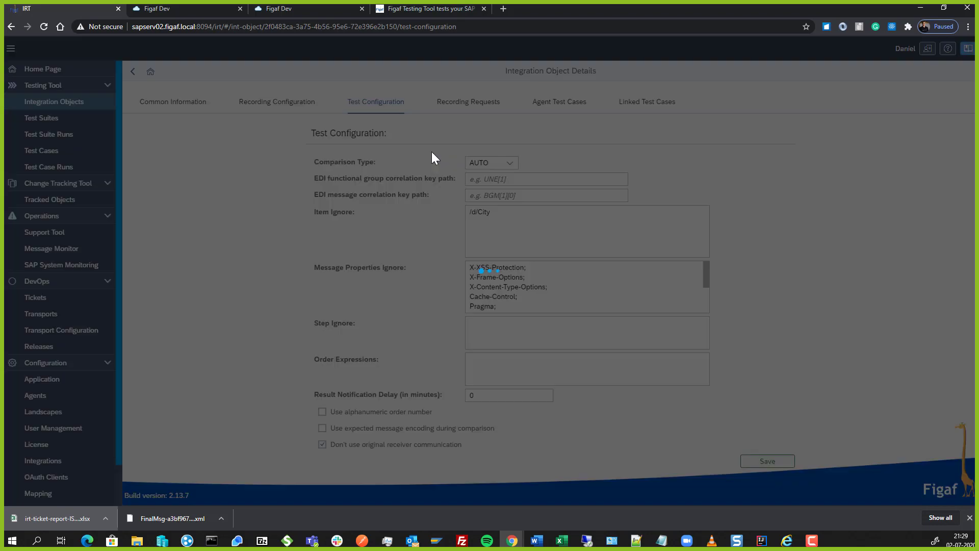
pyautogui.click(405, 444)
pyautogui.click(741, 462)
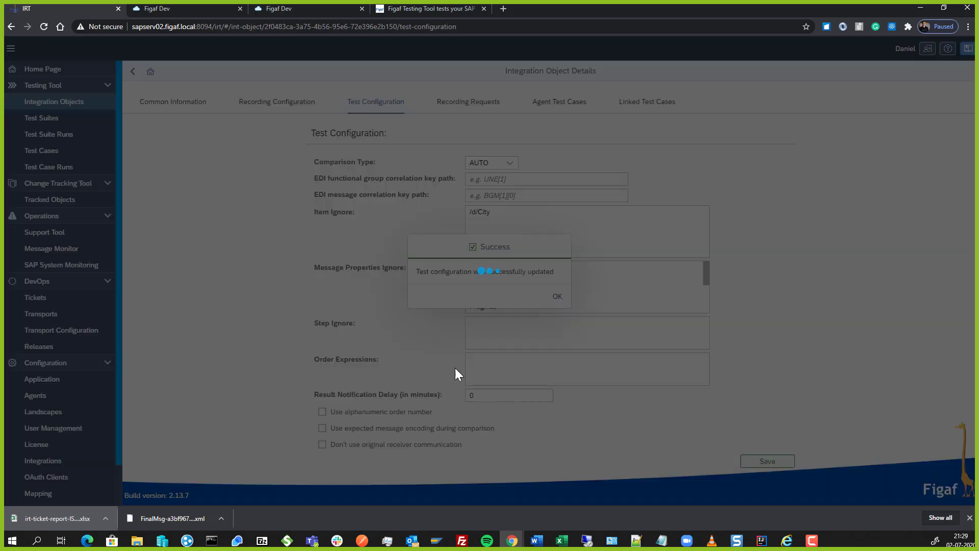
pyautogui.click(559, 296)
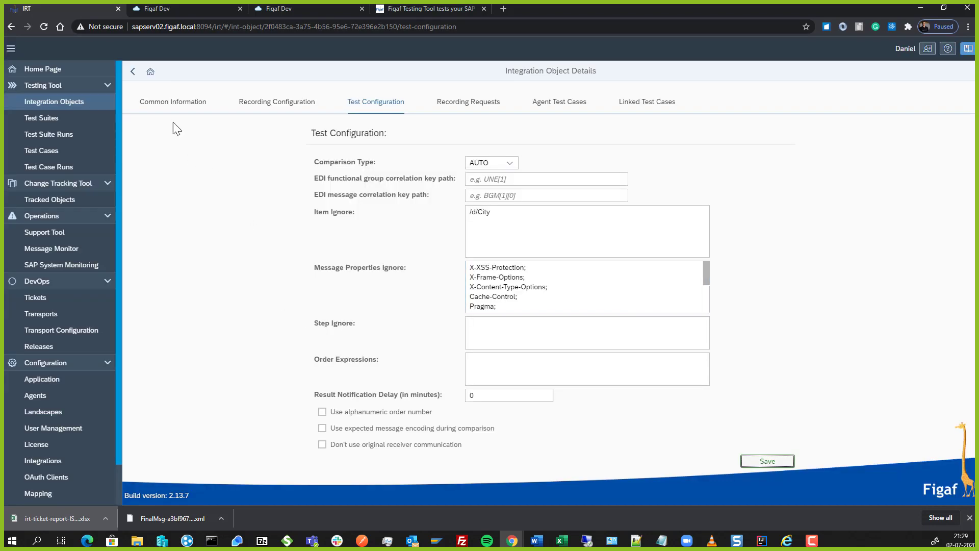
pyautogui.click(134, 75)
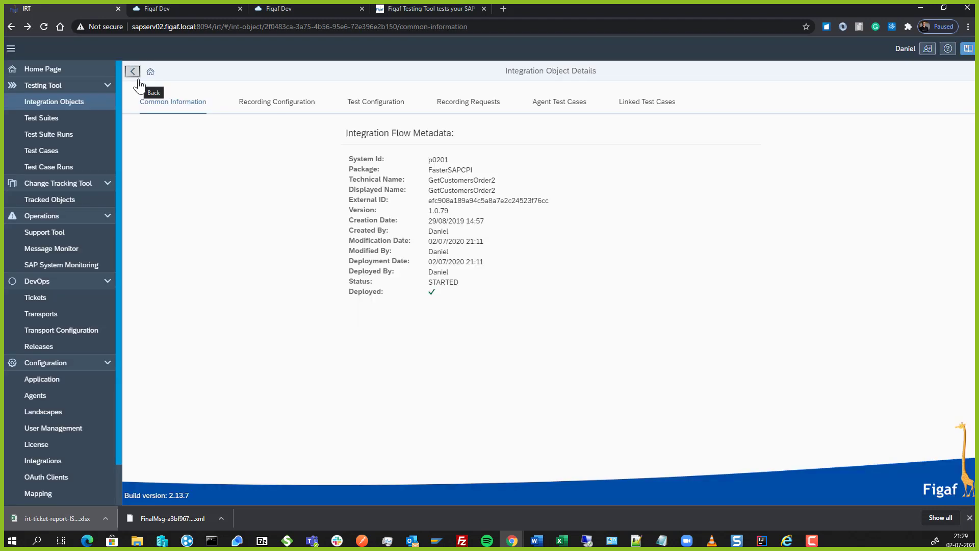
pyautogui.click(138, 80)
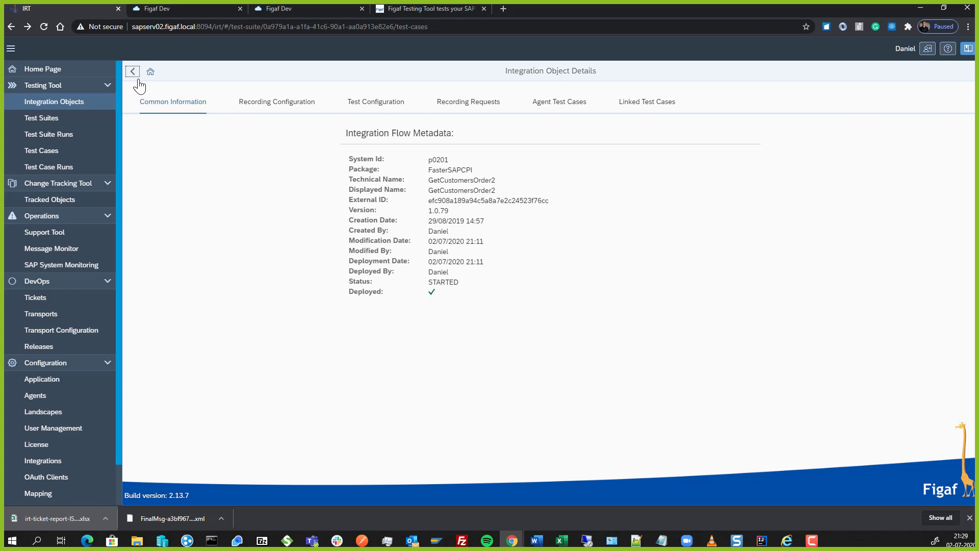
# Step: Run the Demo20200702-2 test suite on test system p0201
pyautogui.click(751, 141)
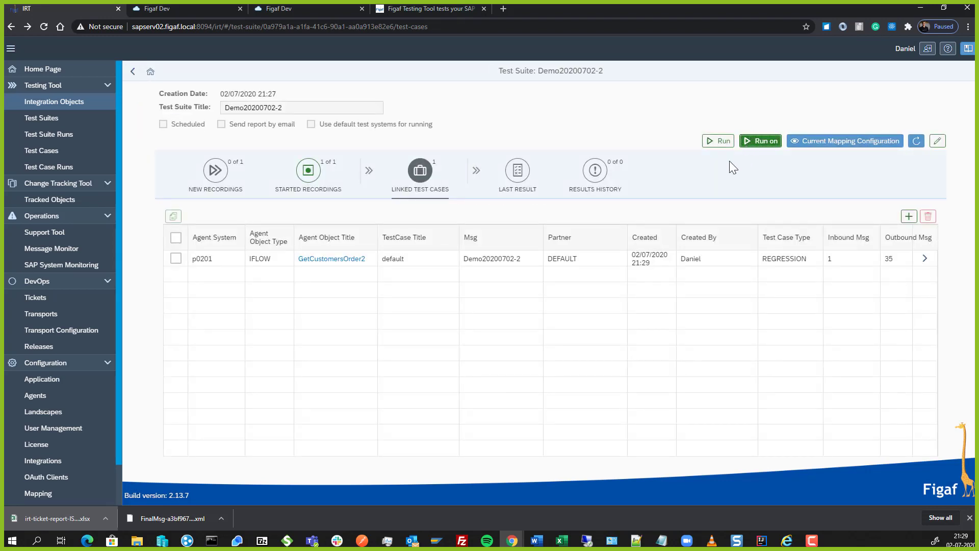
pyautogui.click(472, 117)
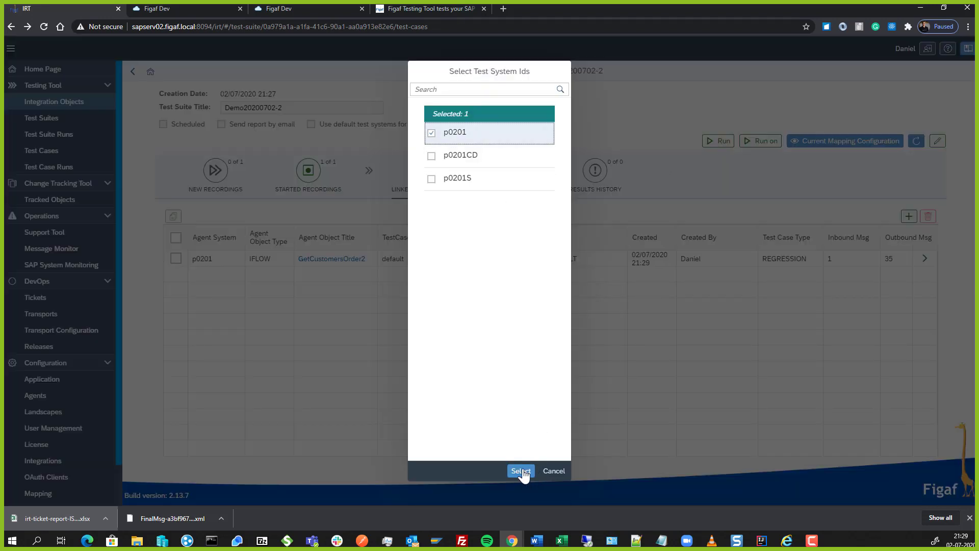
pyautogui.click(521, 470)
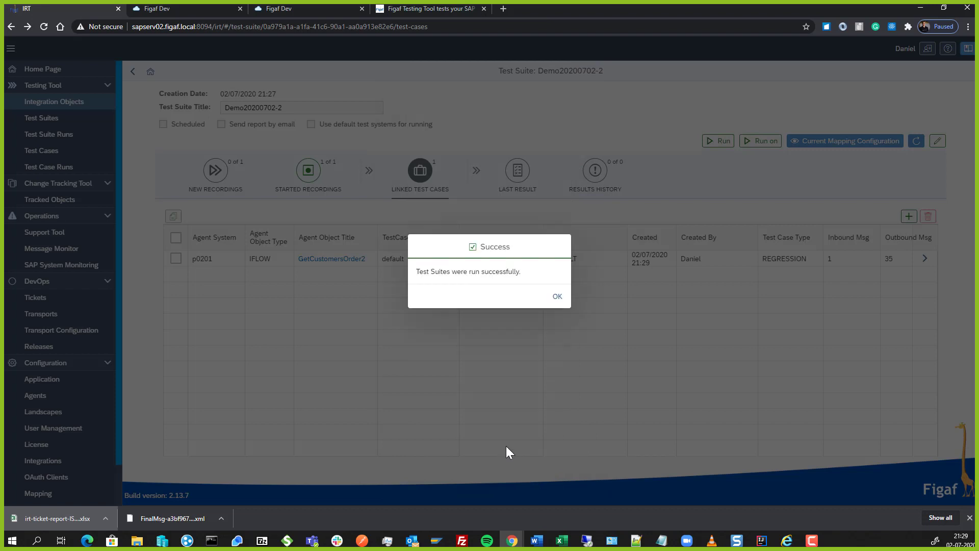
pyautogui.click(556, 297)
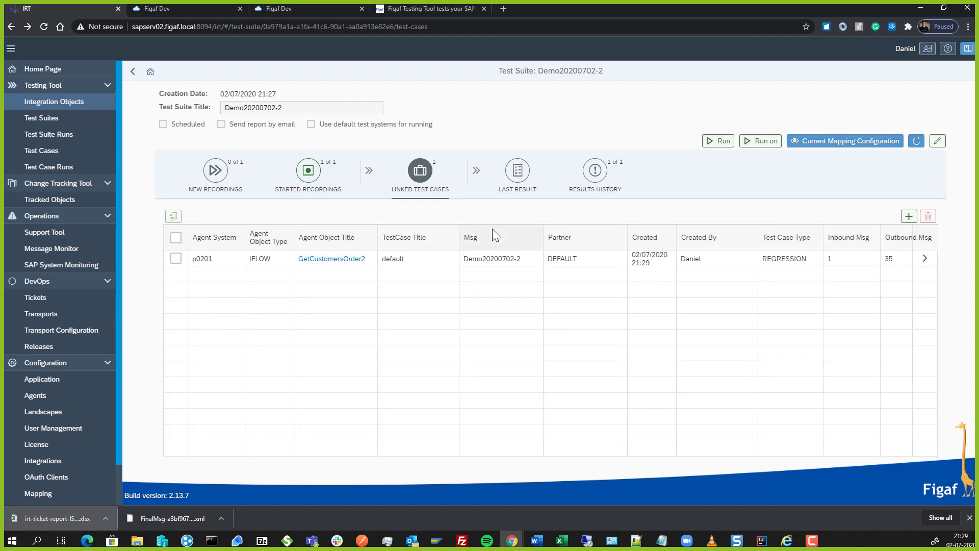
# Step: Switch to SAP Cloud Platform Integration and check the past hour's message processing for all integration flows, refreshing the list
pyautogui.click(273, 10)
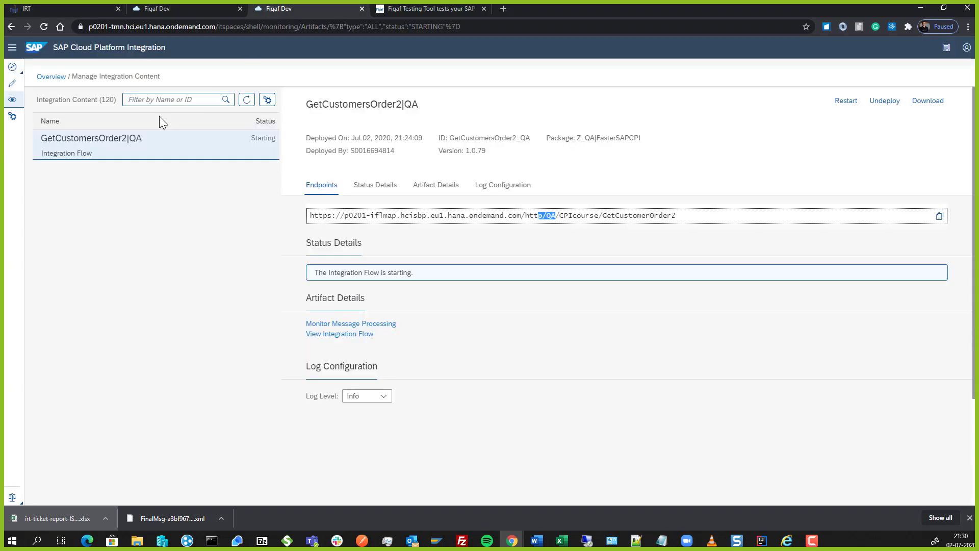
pyautogui.click(17, 101)
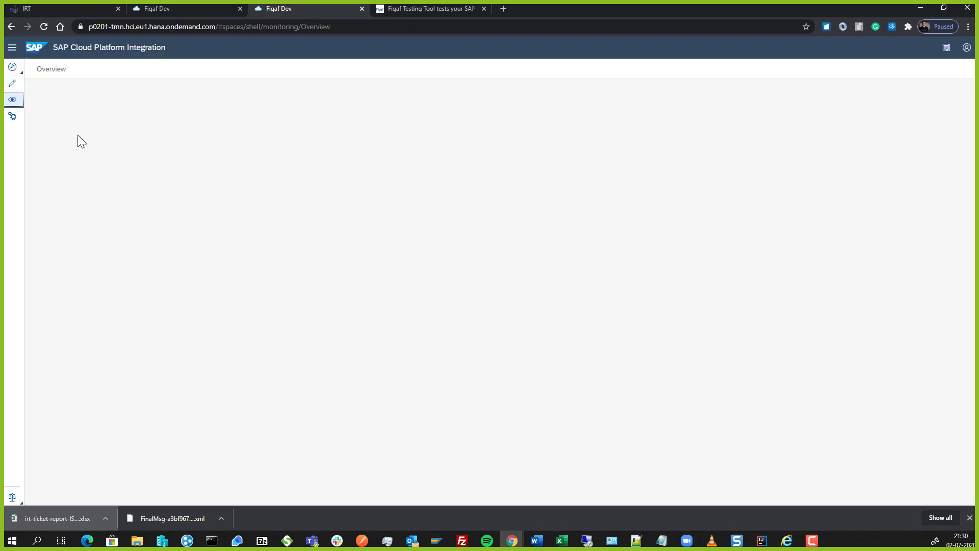
pyautogui.click(79, 142)
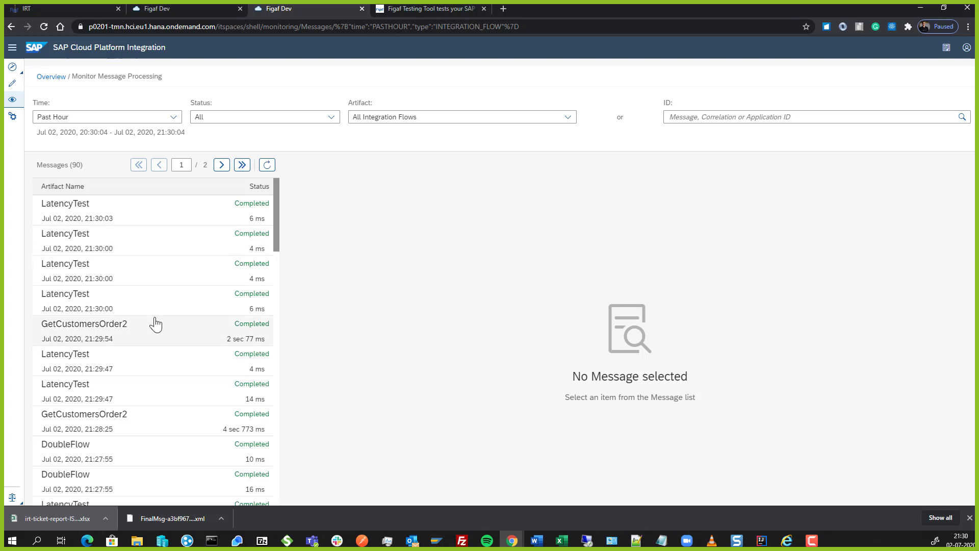
pyautogui.click(269, 165)
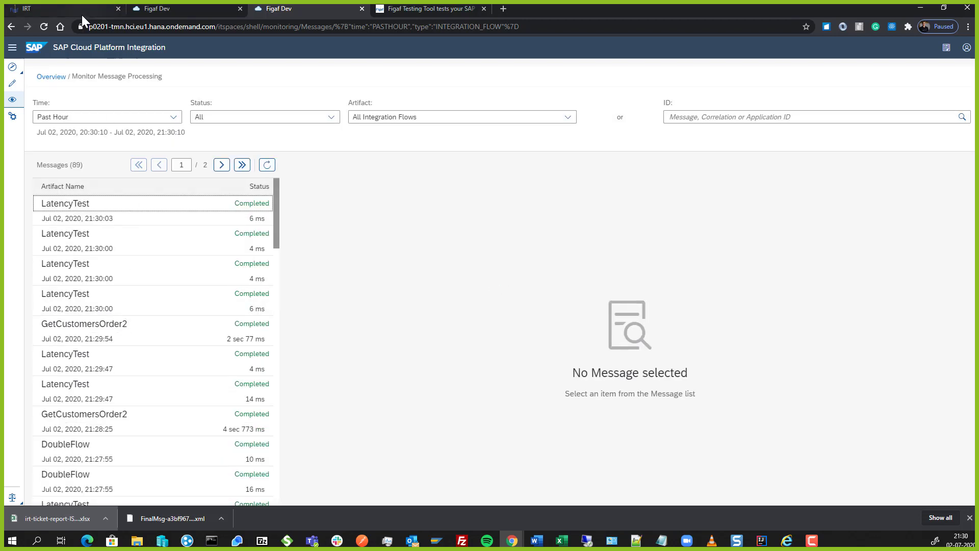
# Step: Return to Figaf, poll remote results for the Demo20200702-2 suite's last result, refresh the polling status and close it
pyautogui.click(81, 15)
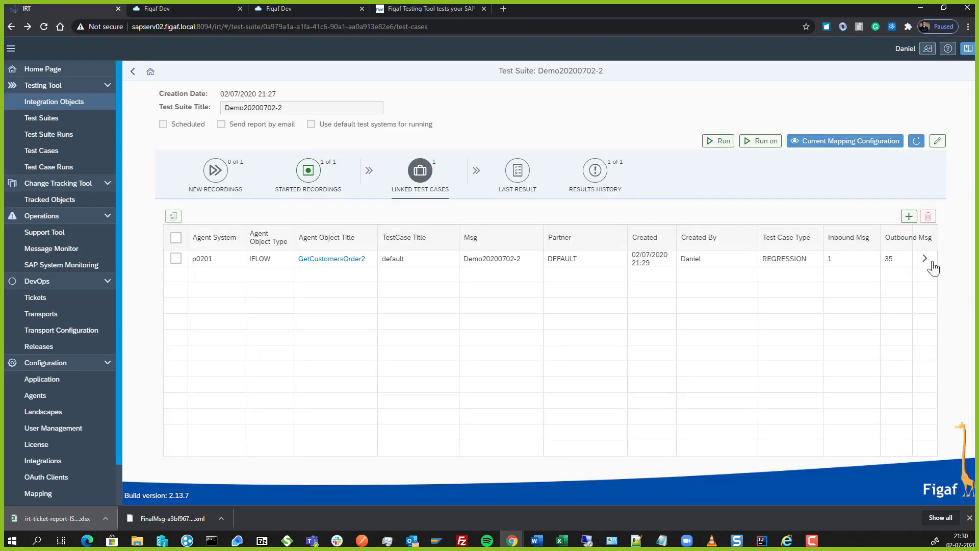
pyautogui.click(516, 173)
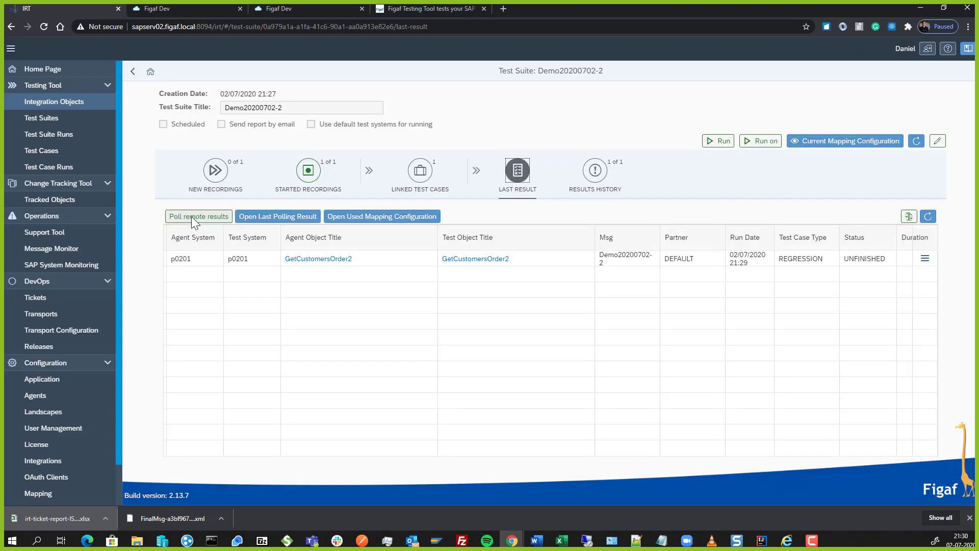
pyautogui.click(190, 217)
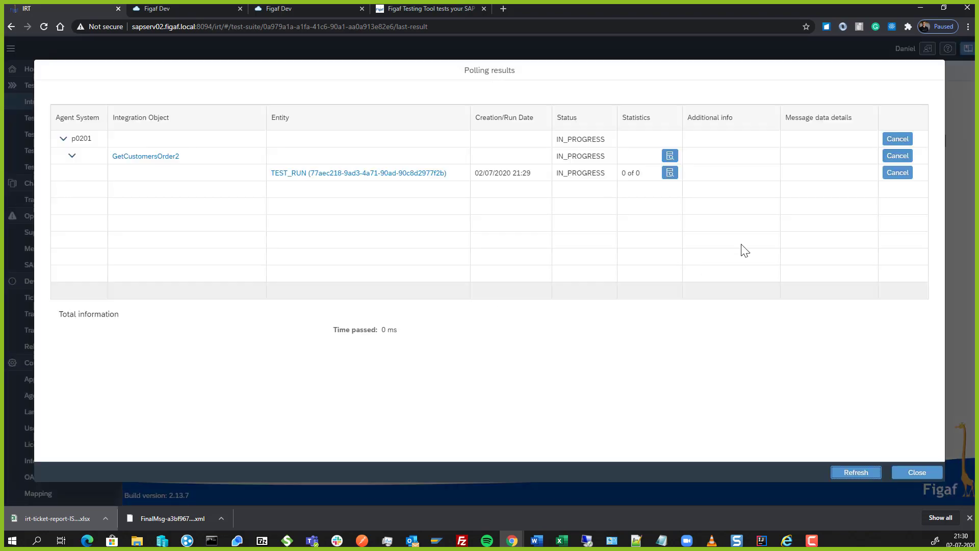
pyautogui.click(856, 473)
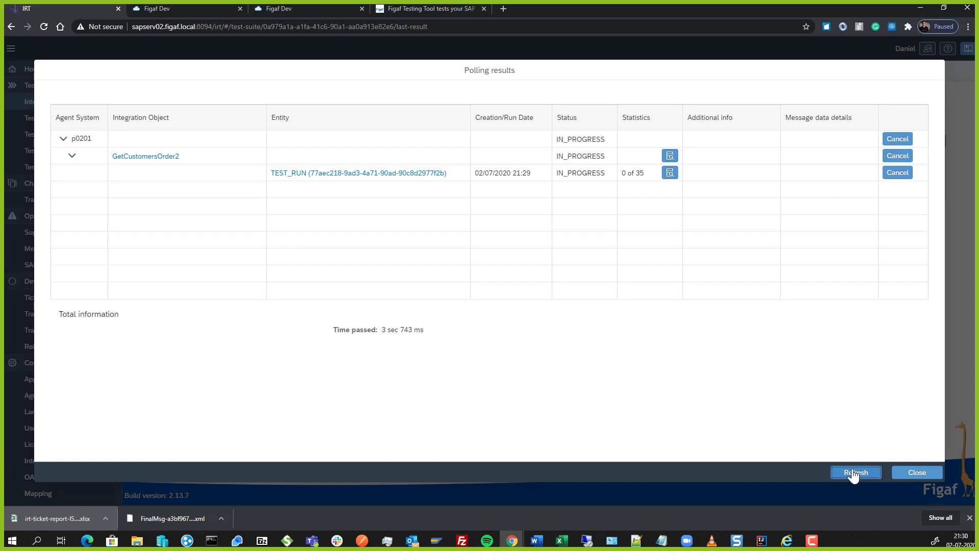
pyautogui.click(854, 473)
pyautogui.click(854, 473)
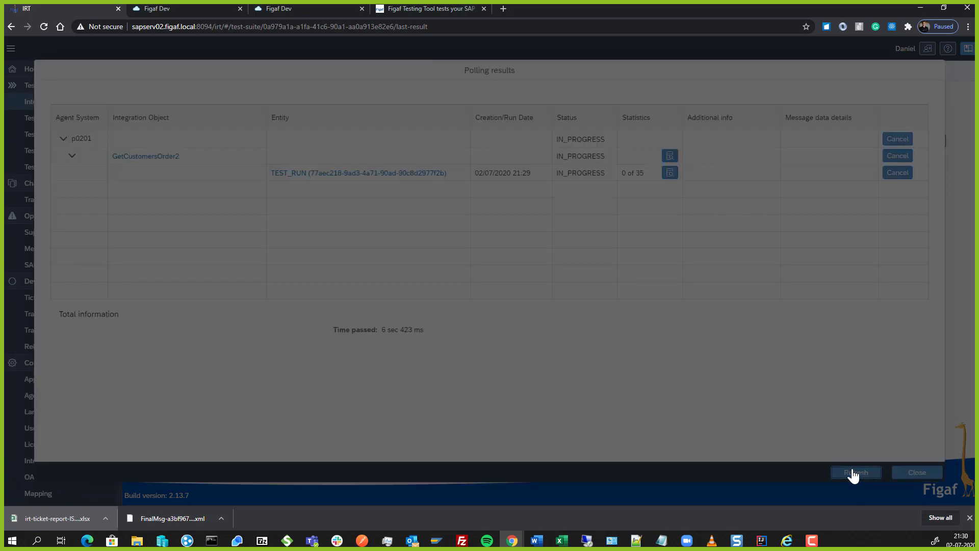
pyautogui.click(854, 473)
pyautogui.click(853, 470)
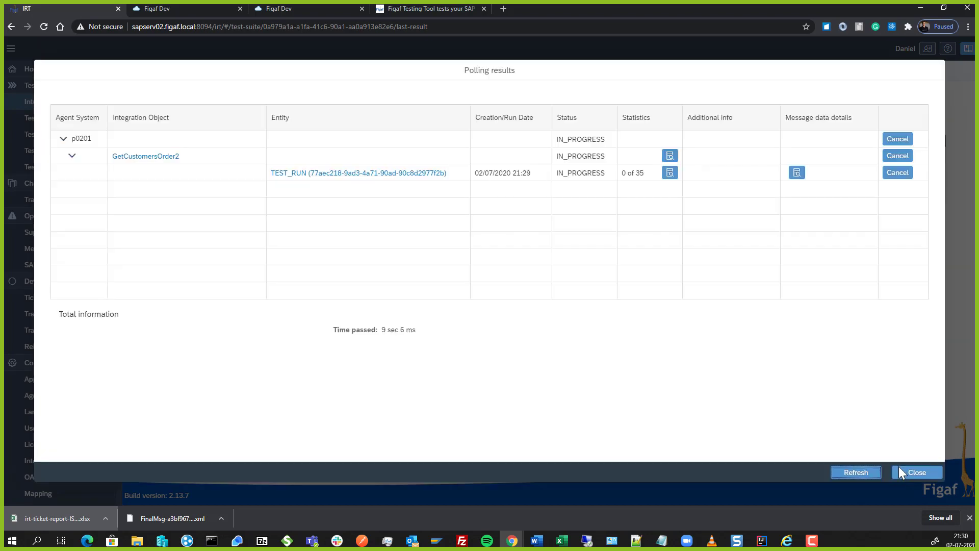
pyautogui.click(899, 469)
# Step: Open the results of the GetCustomersOrder2 test run, refresh them and review the compared messages
pyautogui.click(924, 259)
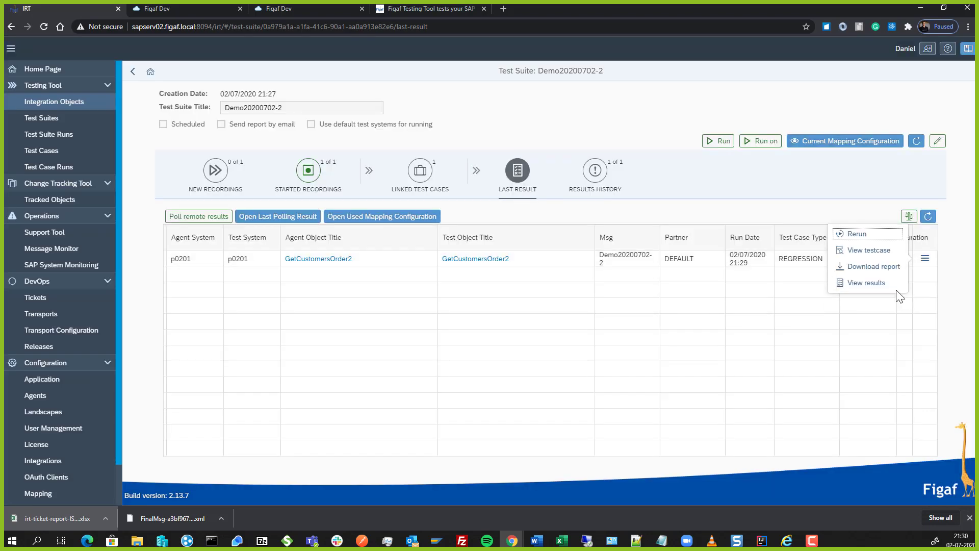
pyautogui.click(866, 282)
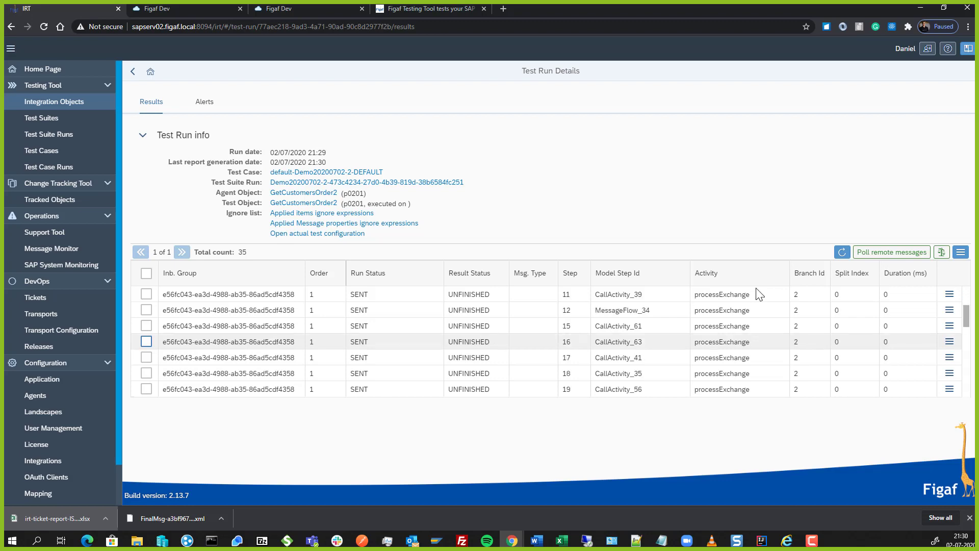
pyautogui.click(842, 252)
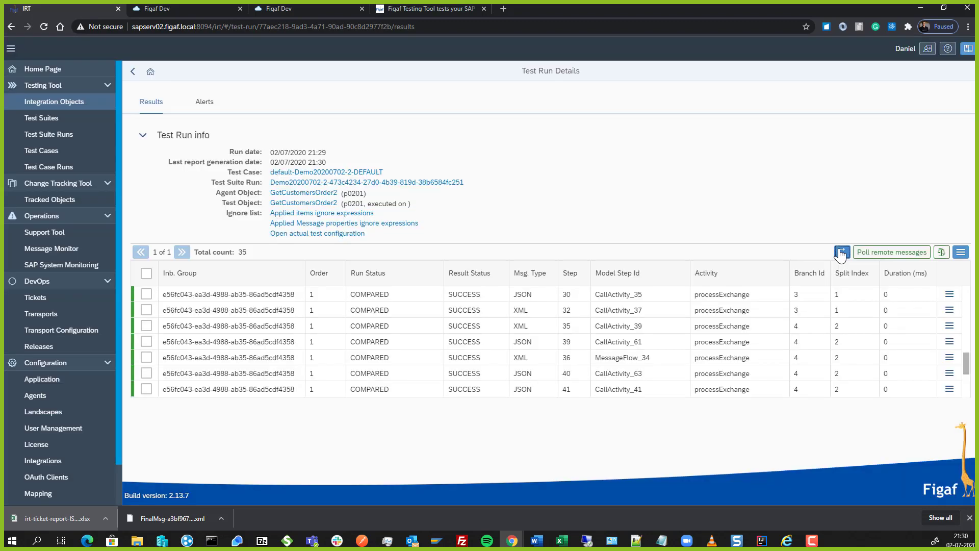
pyautogui.click(840, 253)
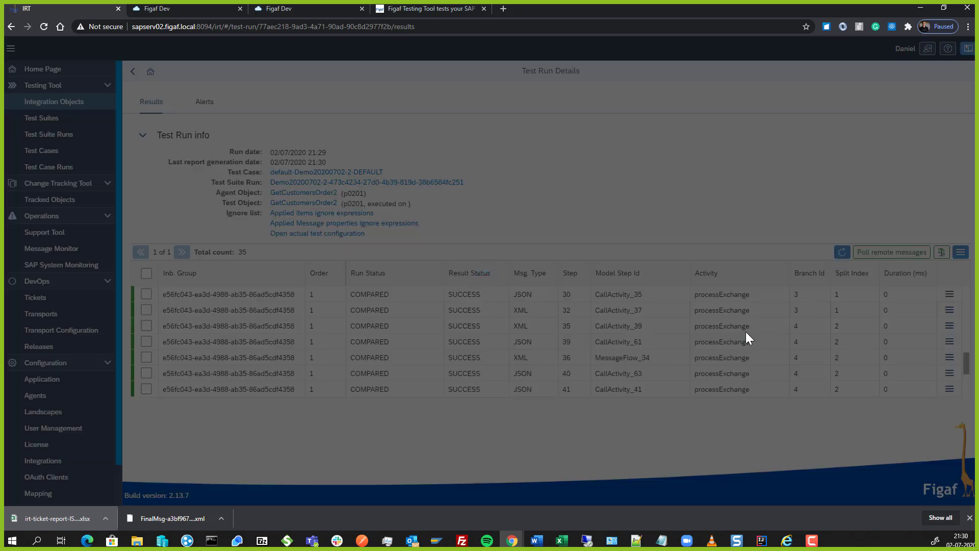
pyautogui.scroll(5, 749, 341)
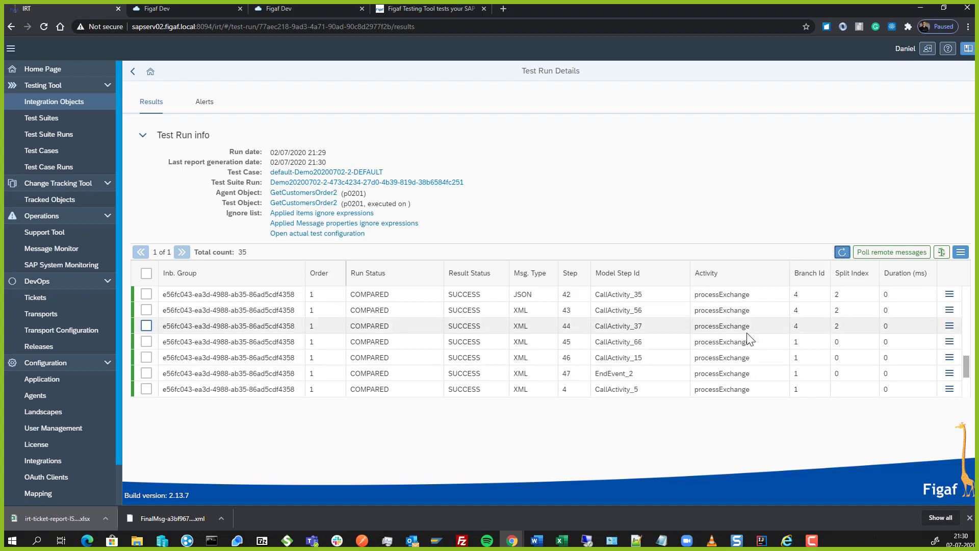
pyautogui.scroll(5, 745, 331)
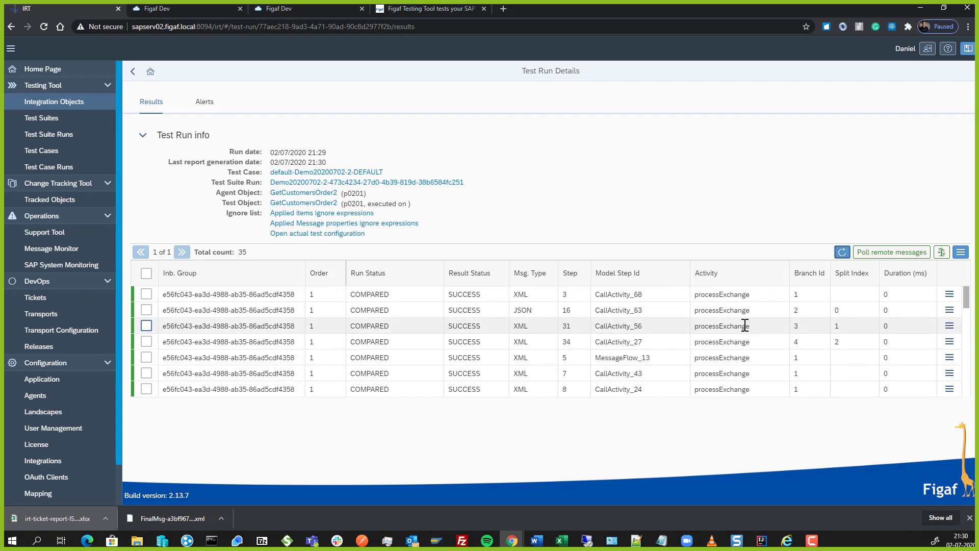
# Step: Leave the test run details and show the Support Tool alerts for p0201 - Failed
pyautogui.click(133, 71)
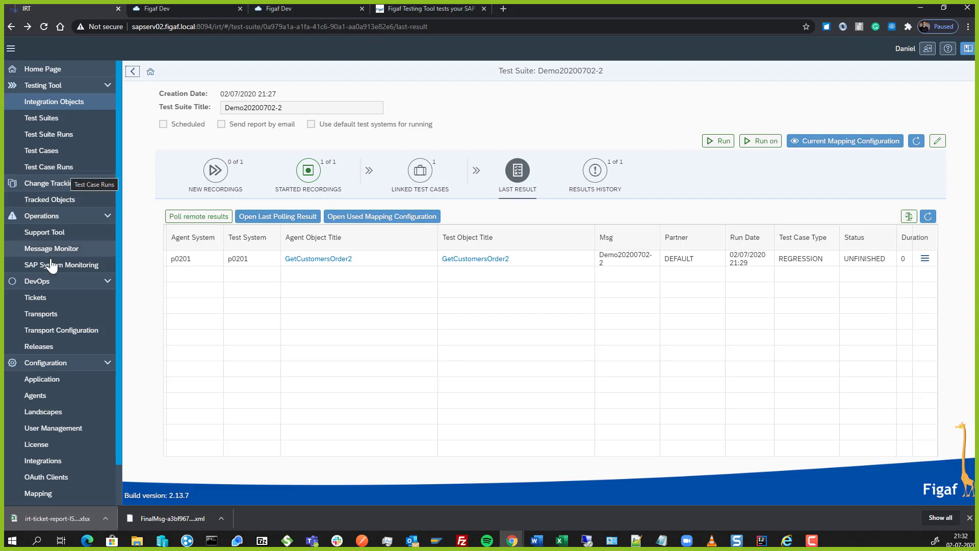
pyautogui.click(55, 233)
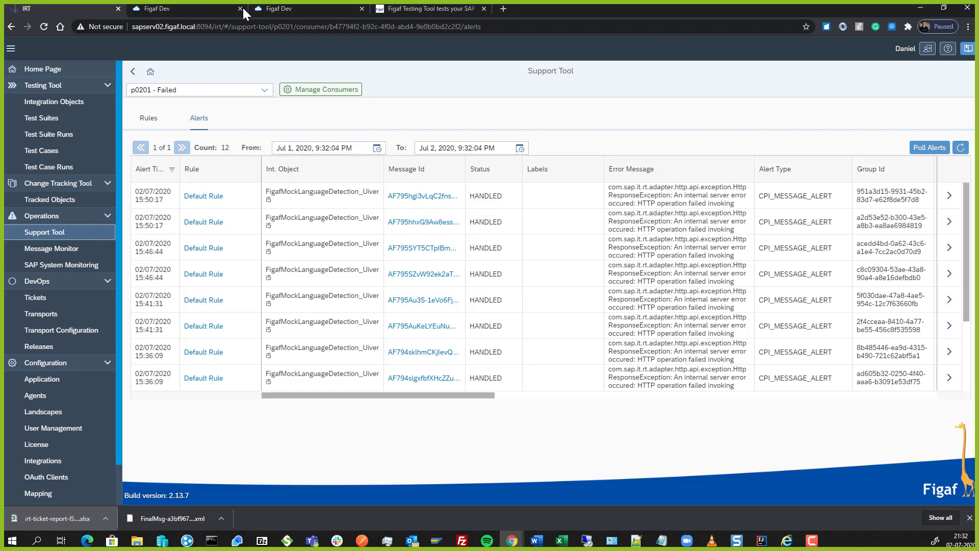
# Step: Switch to SAP Cloud Platform Integration and inspect error details of the past week's failed FigafMockLanguageDetection_Uiveri5 and FigafMockDoubleFlow_Uiveri5 messages
pyautogui.click(216, 10)
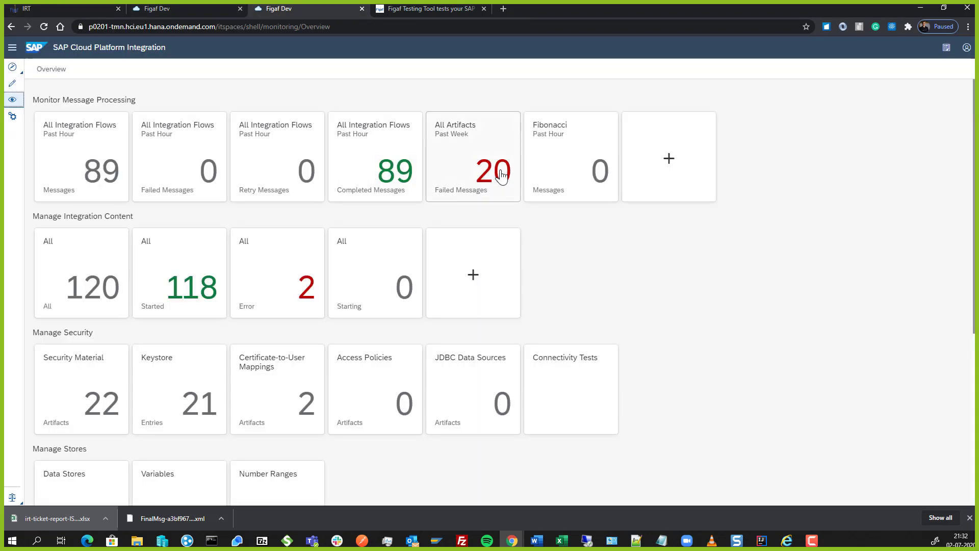
pyautogui.click(498, 176)
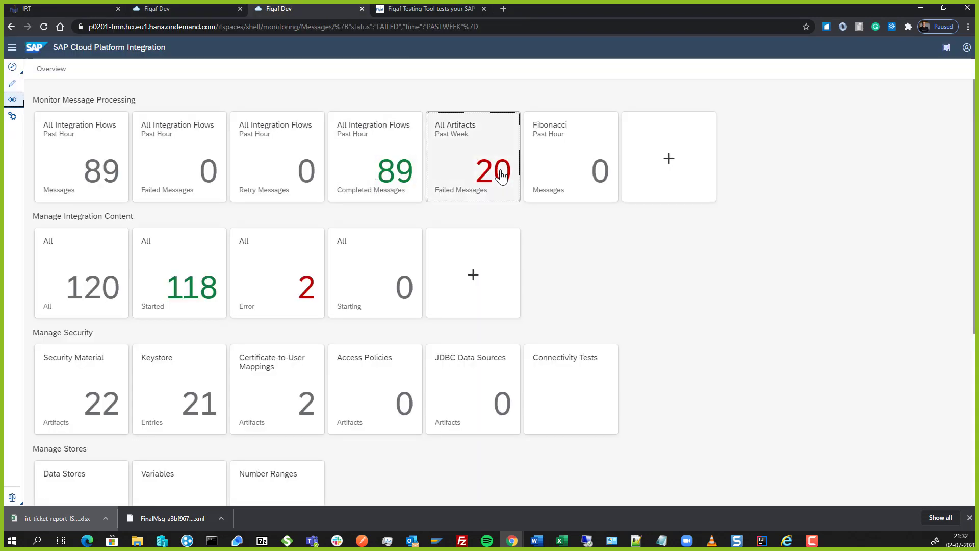
pyautogui.click(127, 226)
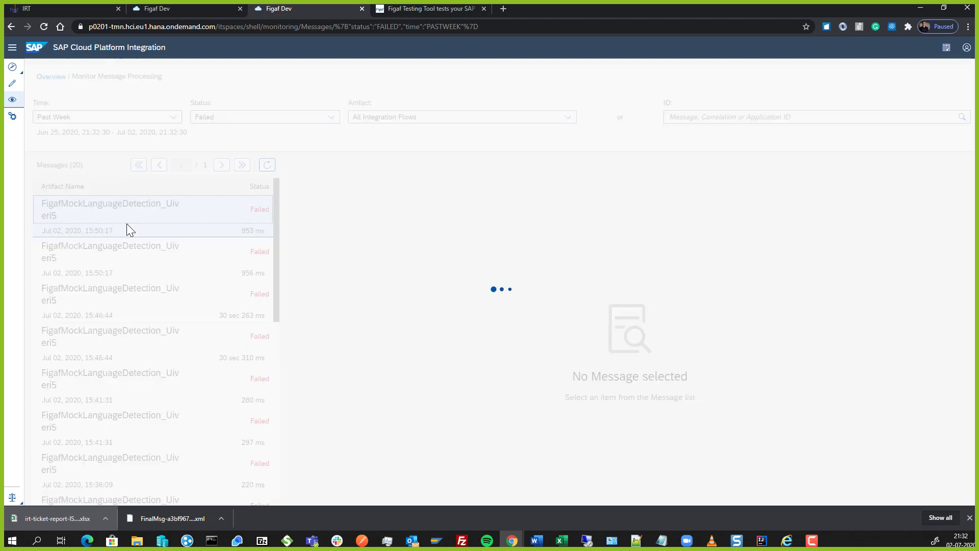
pyautogui.click(141, 270)
pyautogui.click(138, 306)
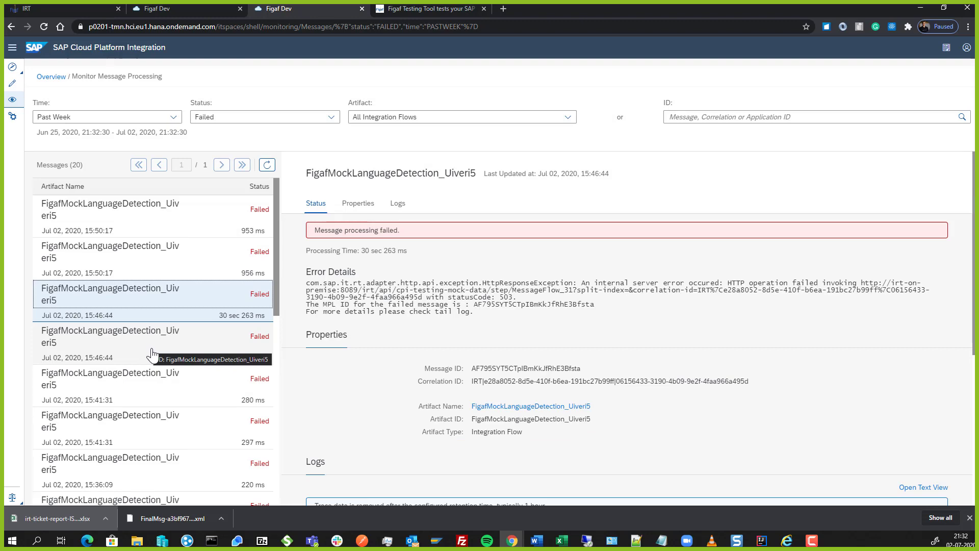
pyautogui.scroll(-4, 157, 363)
pyautogui.scroll(-2, 157, 362)
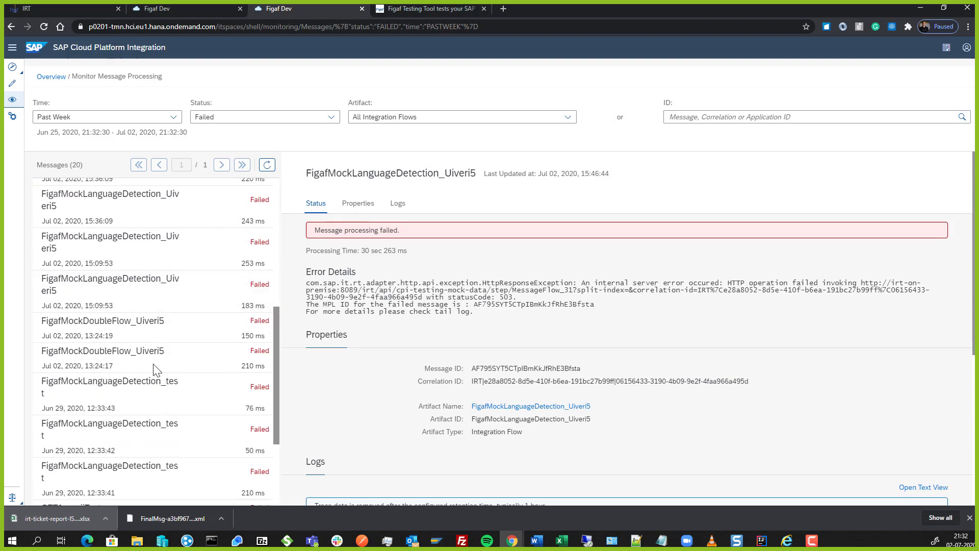
pyautogui.click(137, 331)
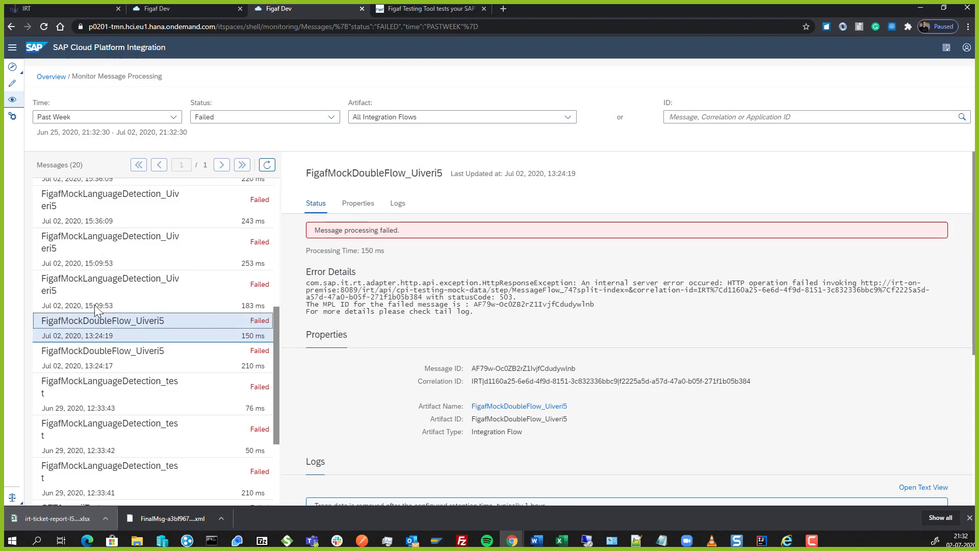
# Step: Return to Figaf's Support Tool, open the first alert and examine its metadata, XML and attachments
pyautogui.click(77, 10)
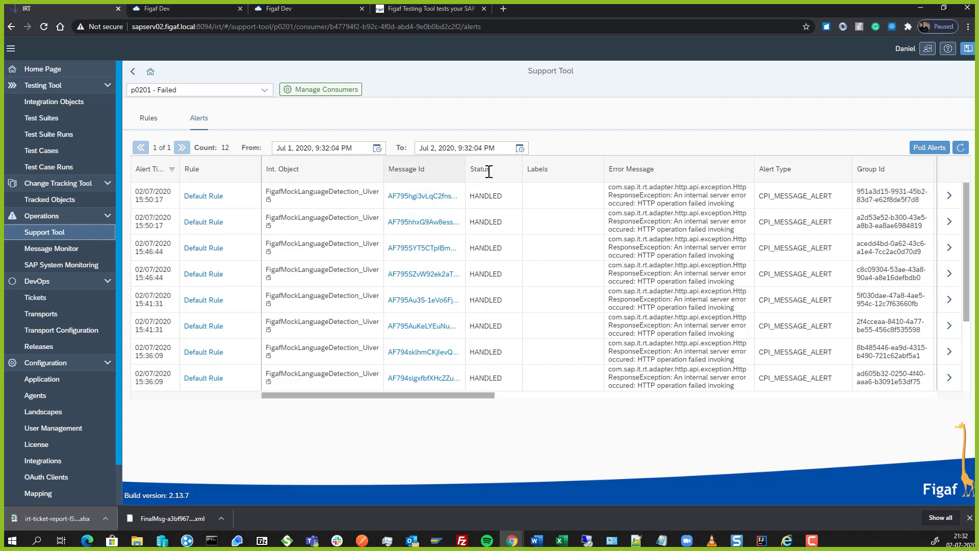
pyautogui.click(948, 195)
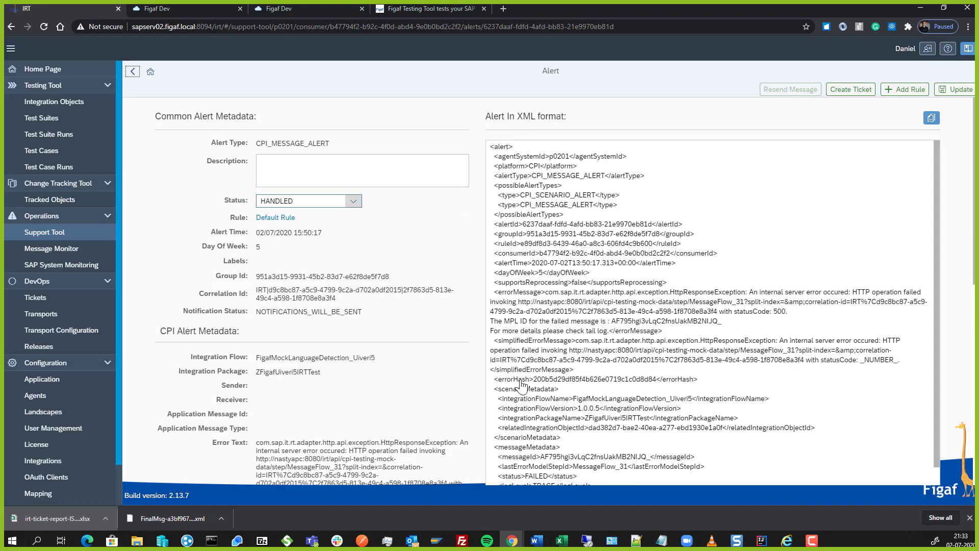
pyautogui.scroll(-10, 525, 227)
pyautogui.scroll(-5, 393, 332)
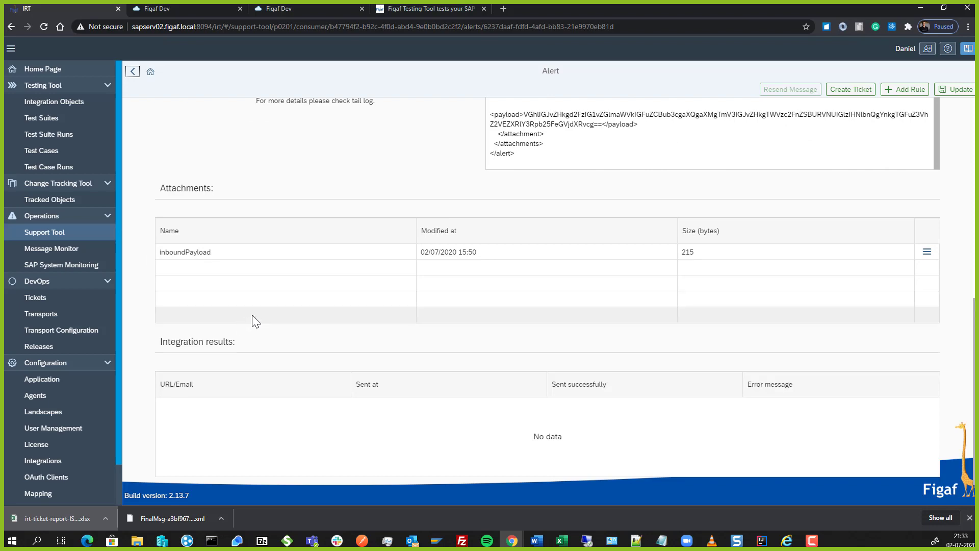
pyautogui.scroll(2, 254, 316)
pyautogui.scroll(10, 253, 314)
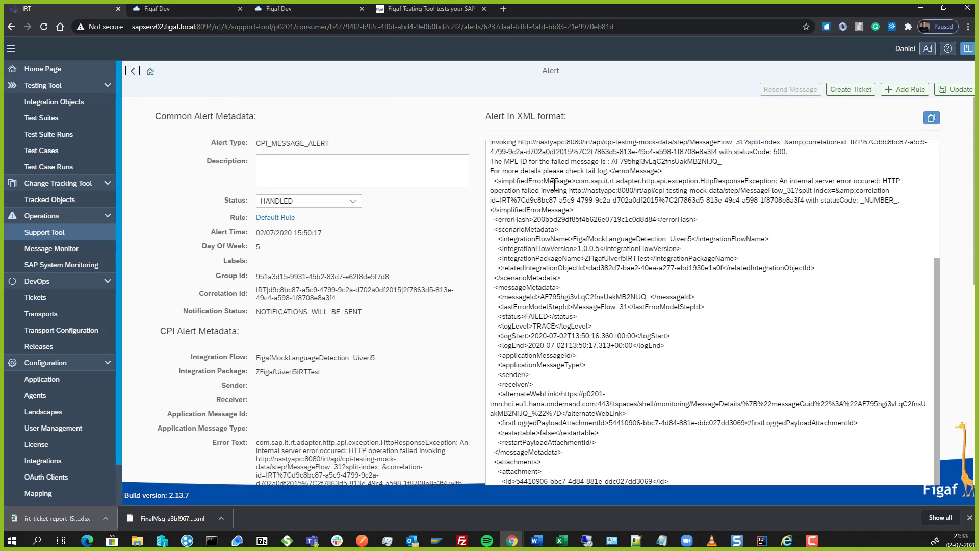
# Step: Add a rule from the alert, titled "nastyapc error in cloud connector", with step number 50
pyautogui.click(923, 94)
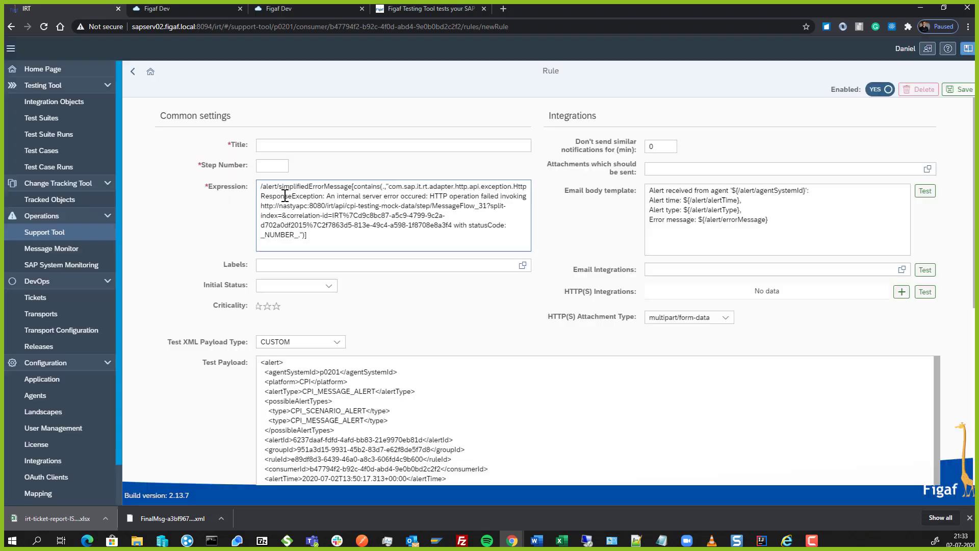
pyautogui.click(265, 144)
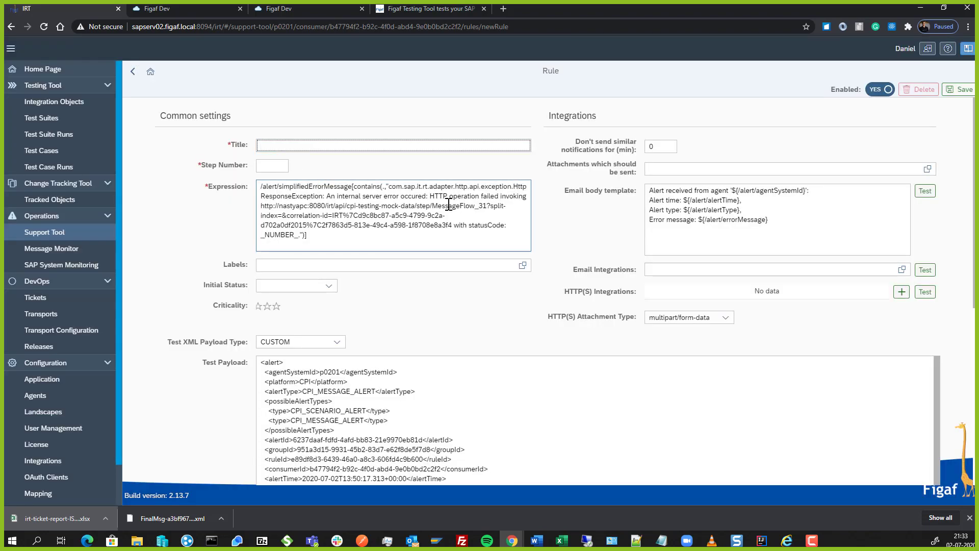
pyautogui.doubleClick(289, 206)
pyautogui.hotkey('ctrl', 'c')
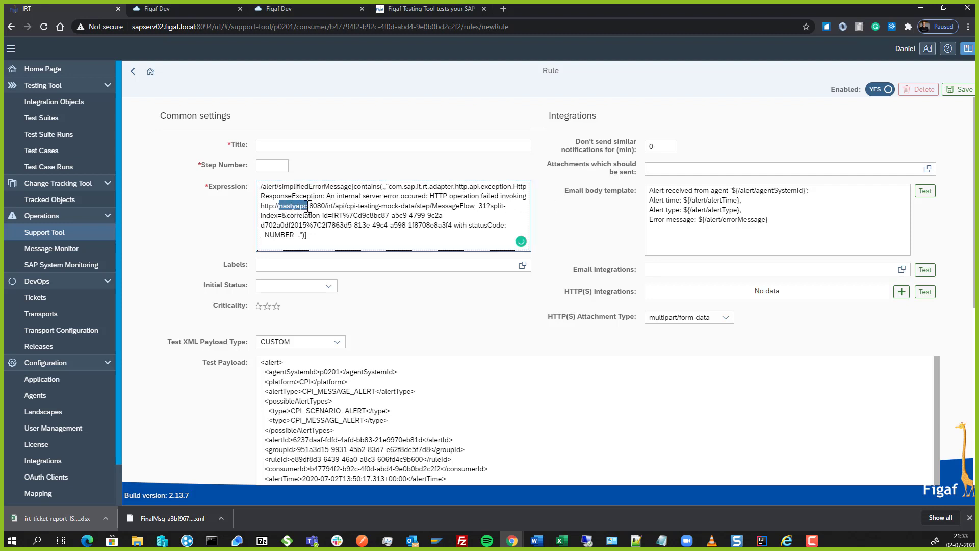
pyautogui.click(265, 167)
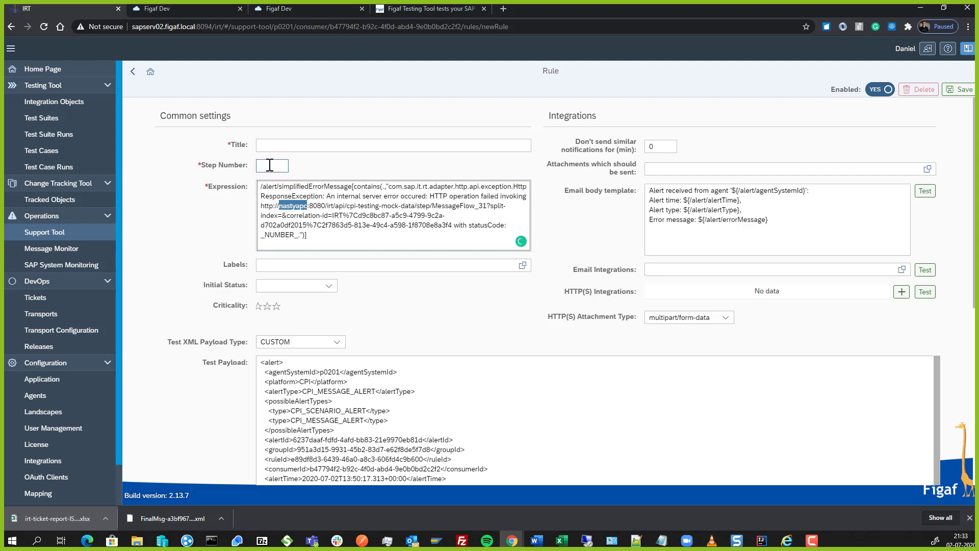
pyautogui.click(276, 151)
pyautogui.hotkey('ctrl', 'v')
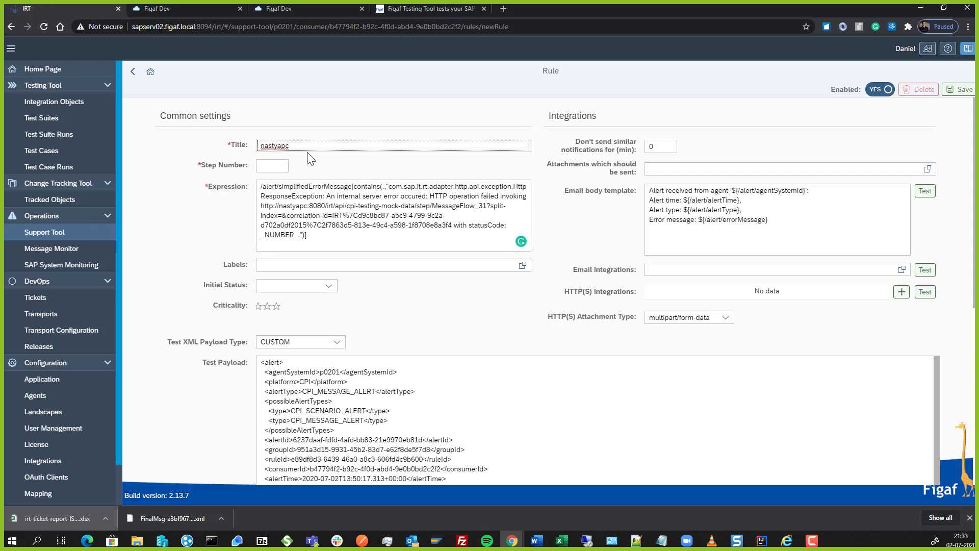
pyautogui.write('error in cloud connector')
pyautogui.press('Tab')
pyautogui.write('50')
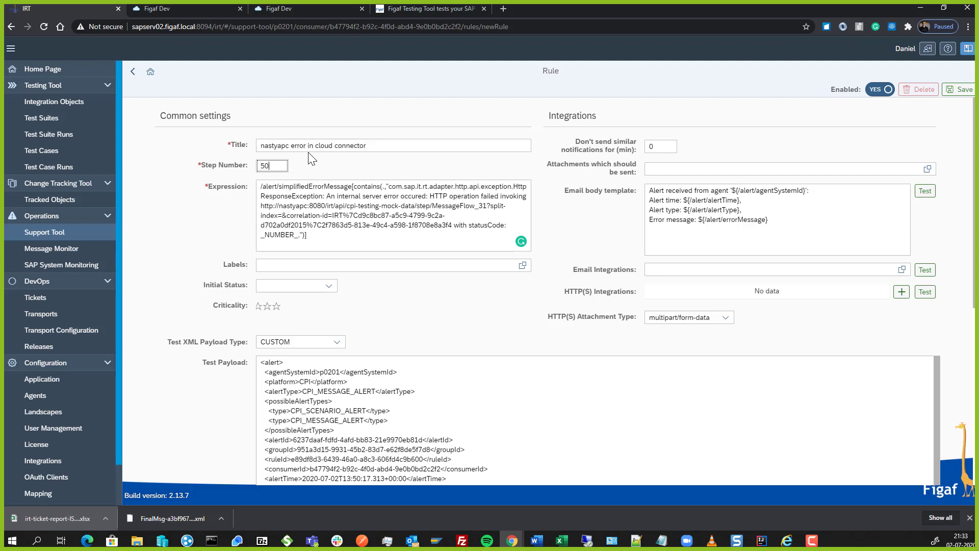
# Step: Label the new rule c4c and set its initial status to DONE
pyautogui.click(303, 263)
pyautogui.write('c4c')
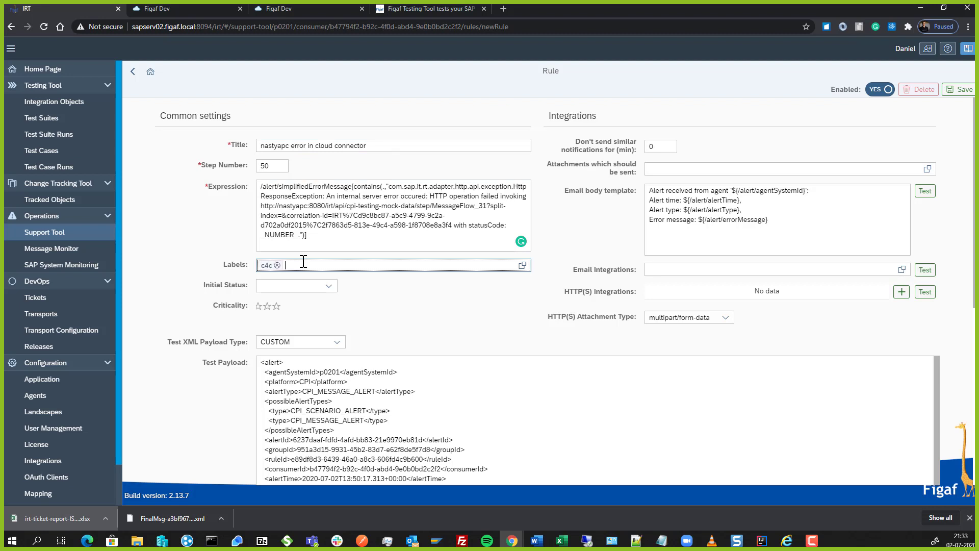
pyautogui.click(316, 287)
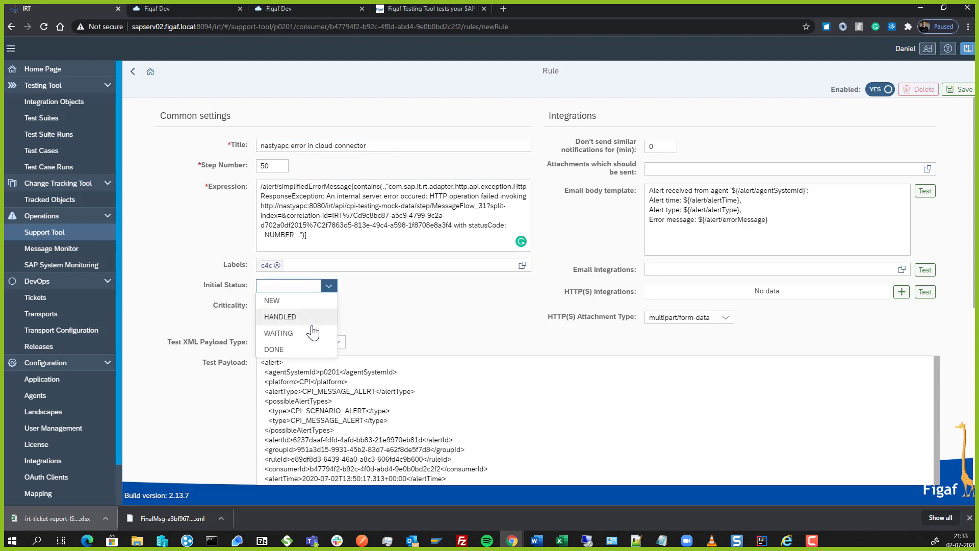
pyautogui.click(303, 350)
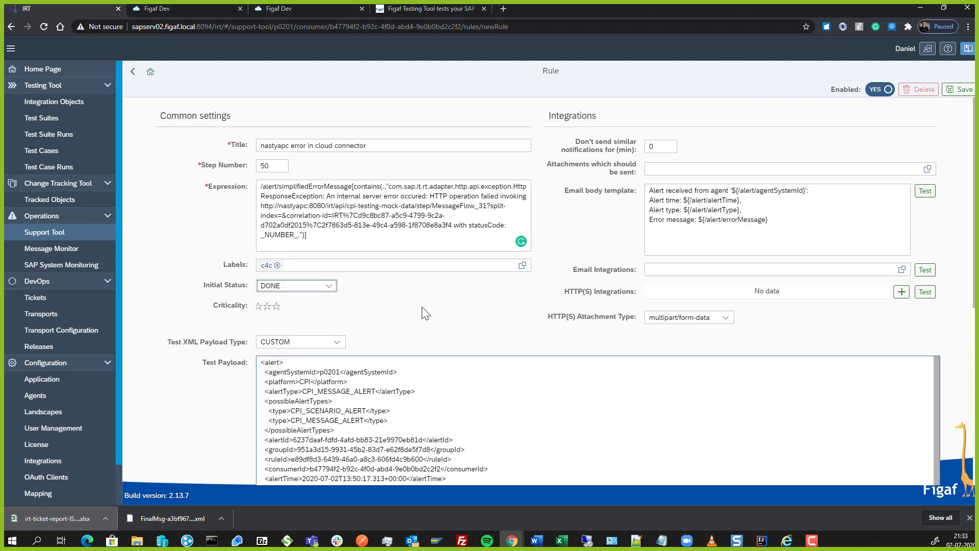
# Step: Suppress similar notifications for 60 minutes and add a "How to fix it:" line with a blank line above the email body template's text
pyautogui.click(653, 148)
pyautogui.write('b')
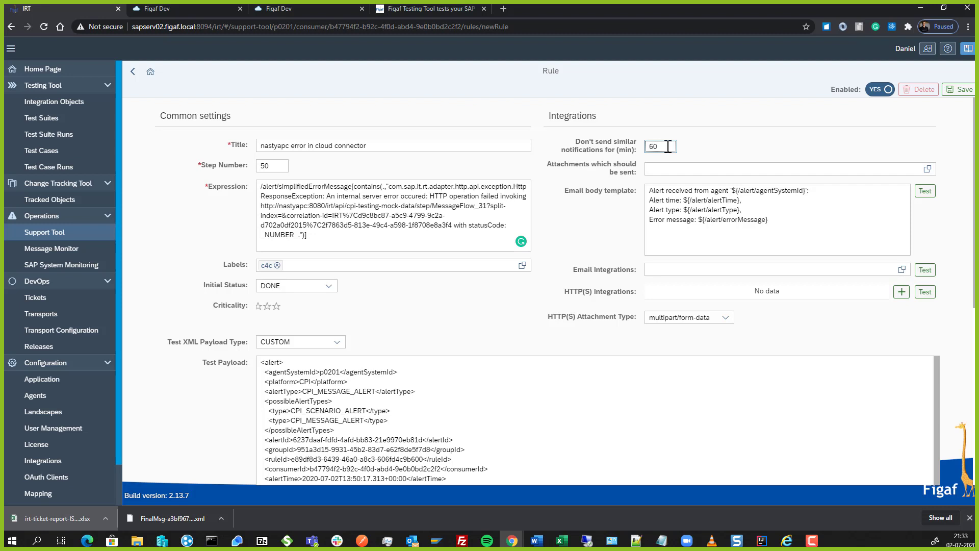
pyautogui.click(650, 190)
pyautogui.press('Return')
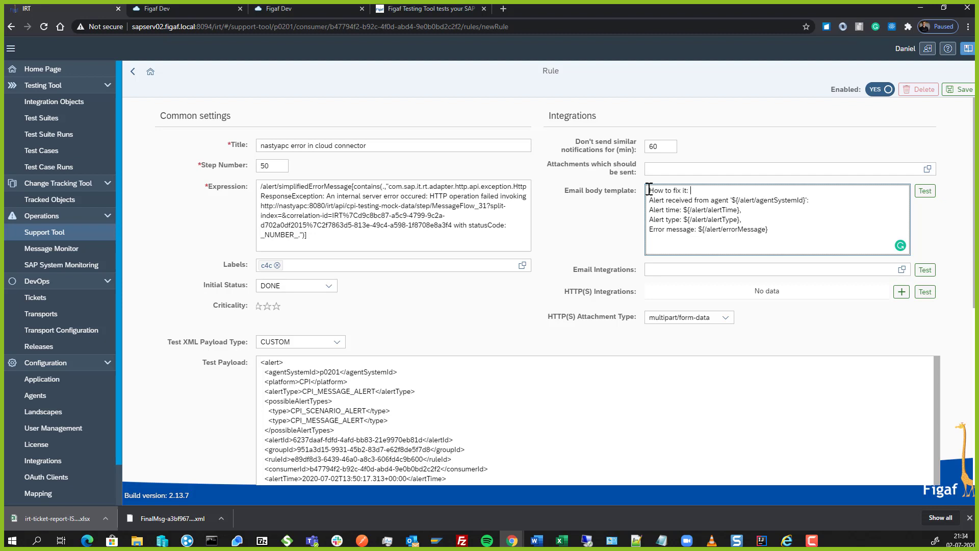
pyautogui.press('Return')
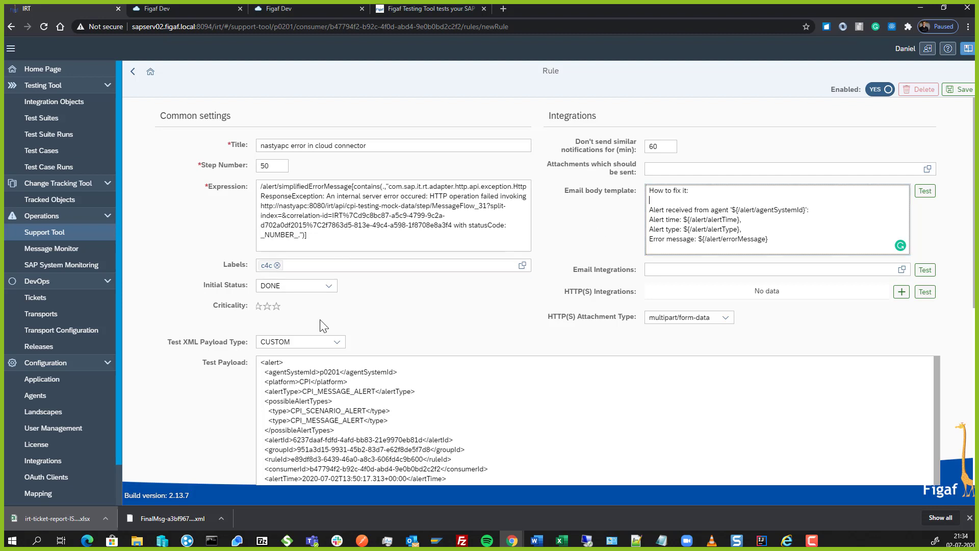
# Step: Give the rule a criticality of two stars and save it
pyautogui.click(267, 307)
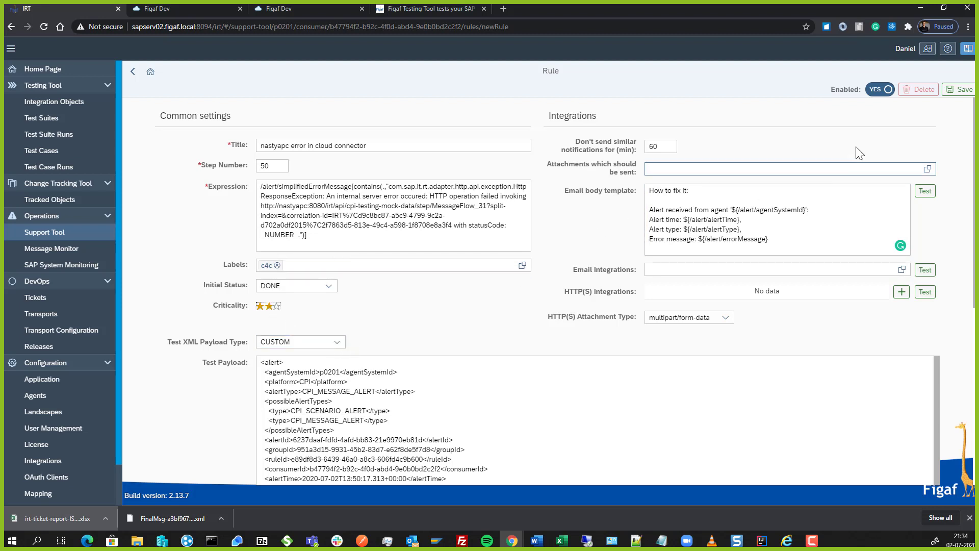
pyautogui.click(957, 92)
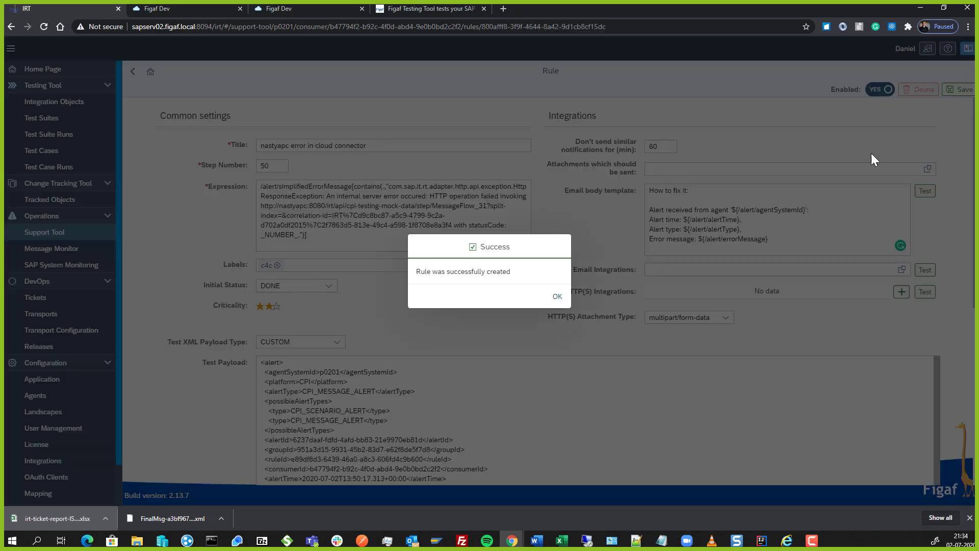
pyautogui.click(560, 300)
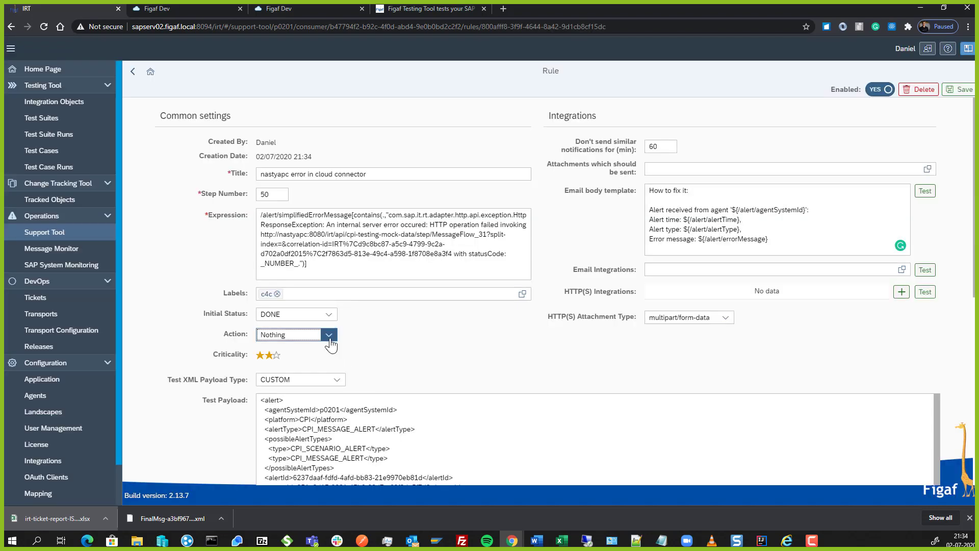
pyautogui.click(329, 336)
pyautogui.click(382, 363)
# Step: Open Figaf's Message Monitor, switch to SAP Cloud Platform Integration and inspect the settings for a new message-processing tile
pyautogui.click(60, 251)
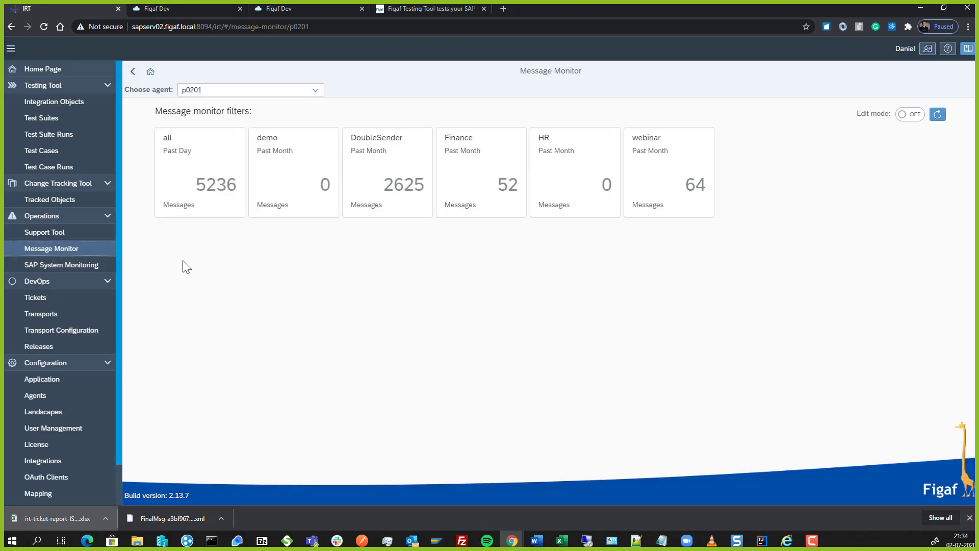
pyautogui.click(301, 6)
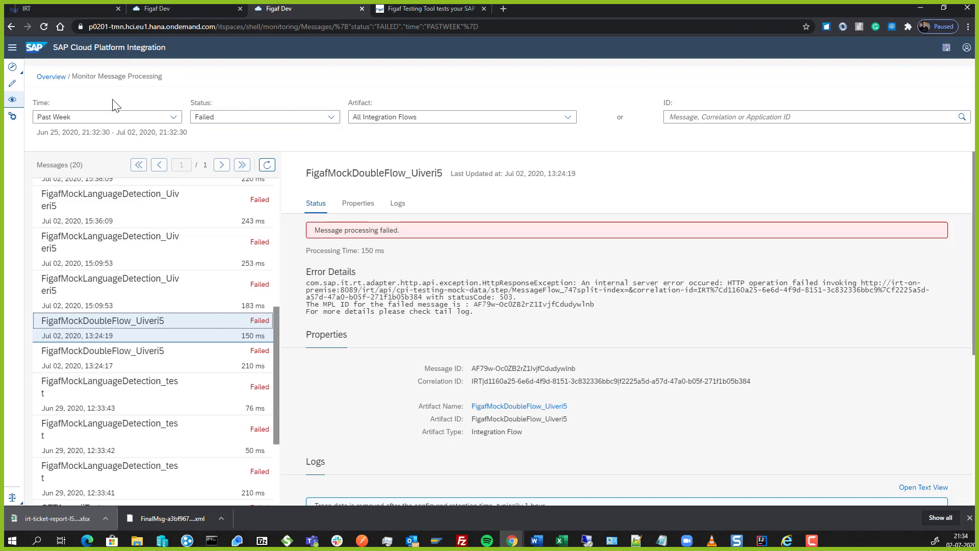
pyautogui.click(53, 77)
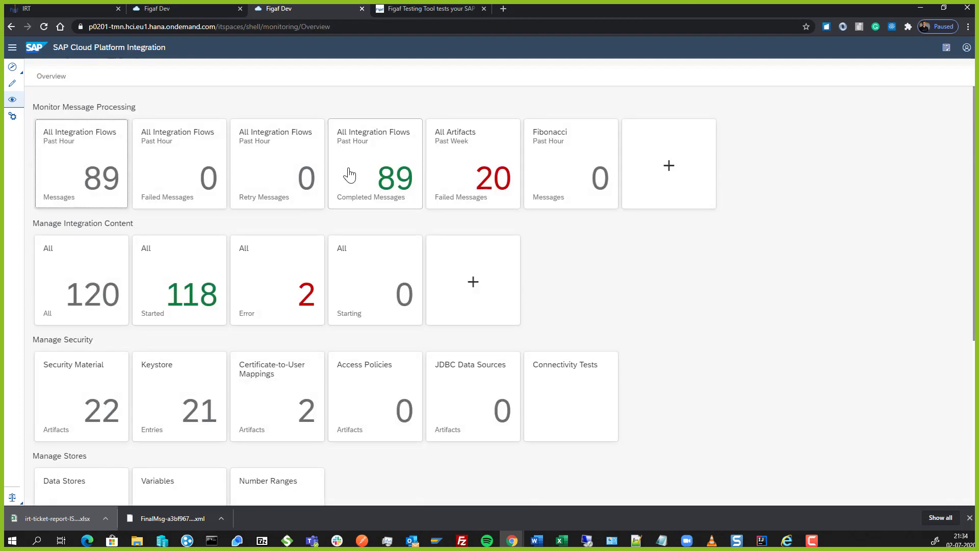
pyautogui.click(659, 166)
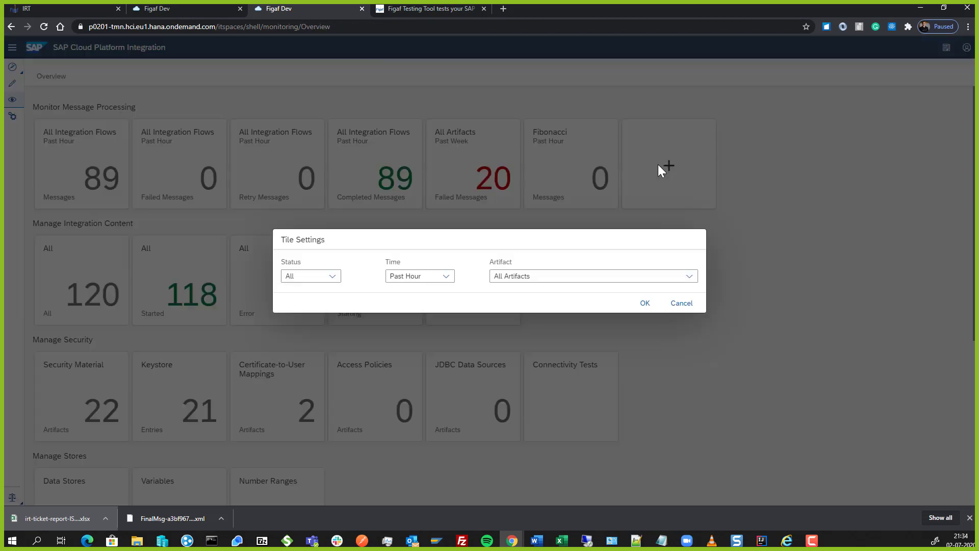
pyautogui.click(584, 276)
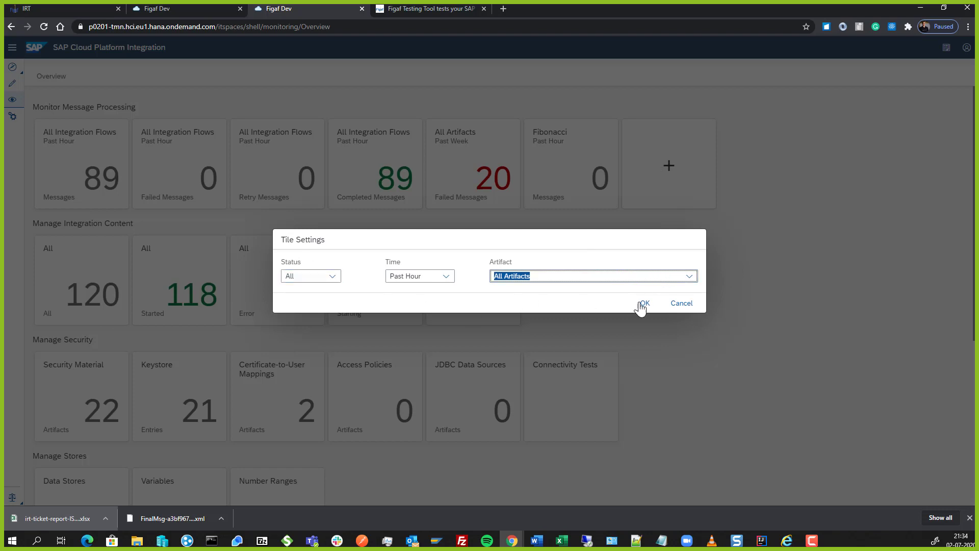
pyautogui.click(682, 305)
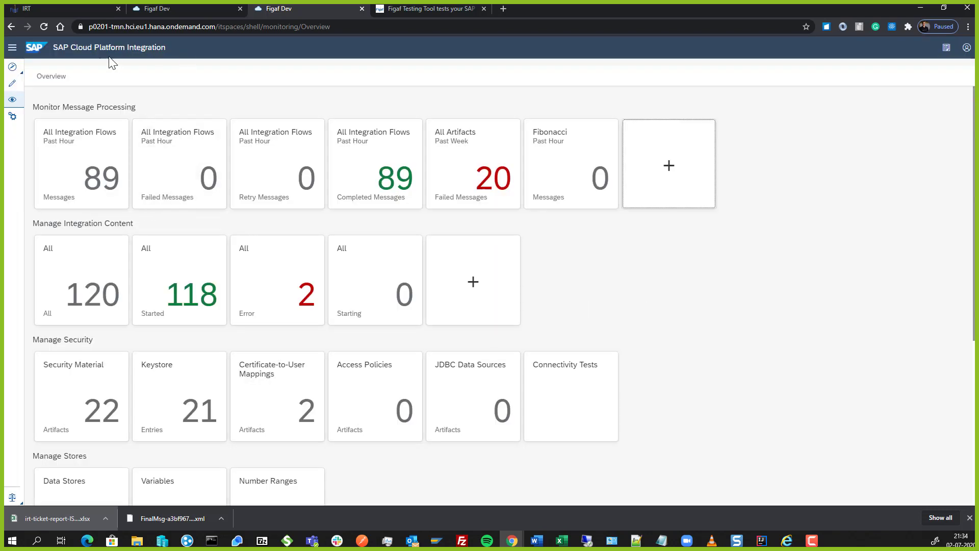
# Step: Return to Figaf's Message Monitor, turn on edit mode and start a new message monitoring filter named demo1235
pyautogui.click(88, 10)
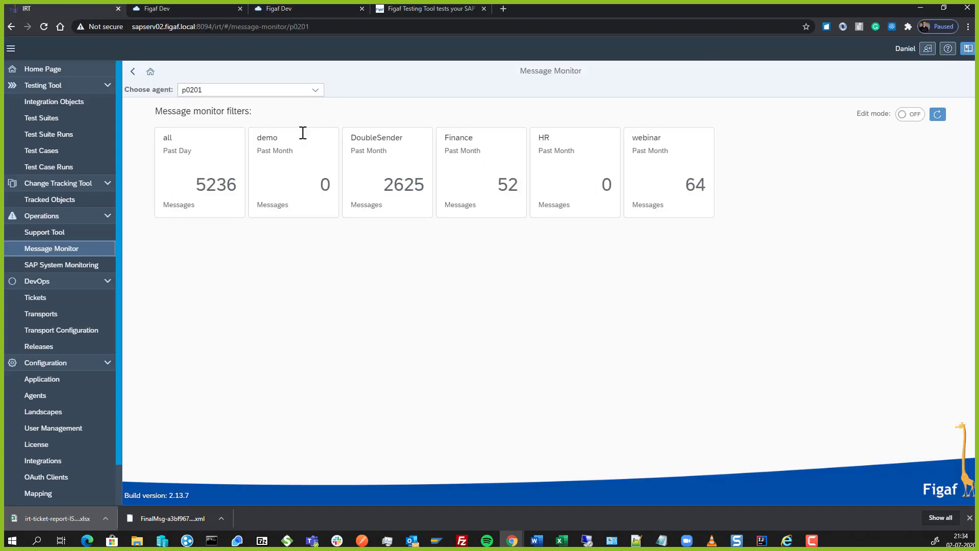
pyautogui.click(912, 115)
pyautogui.click(793, 115)
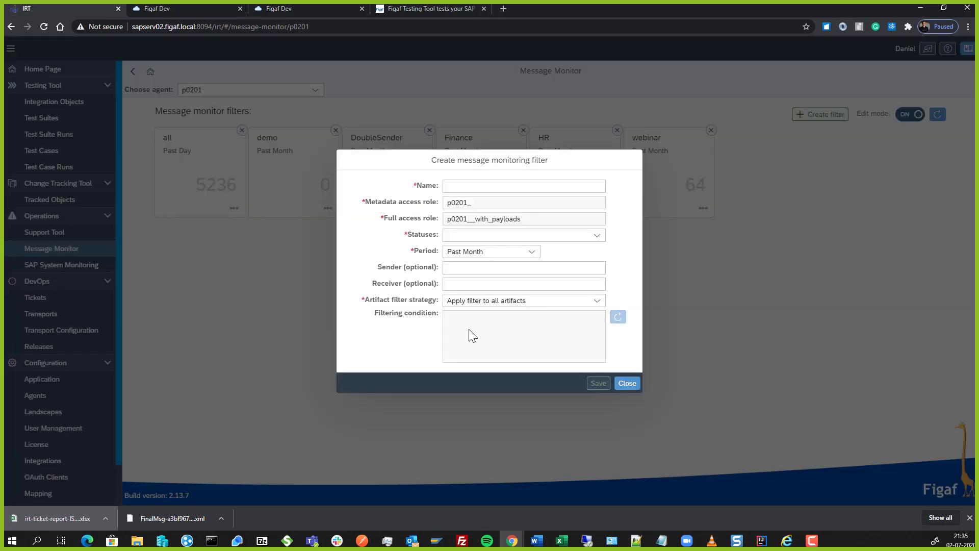
pyautogui.click(475, 186)
pyautogui.write('nastyapc')
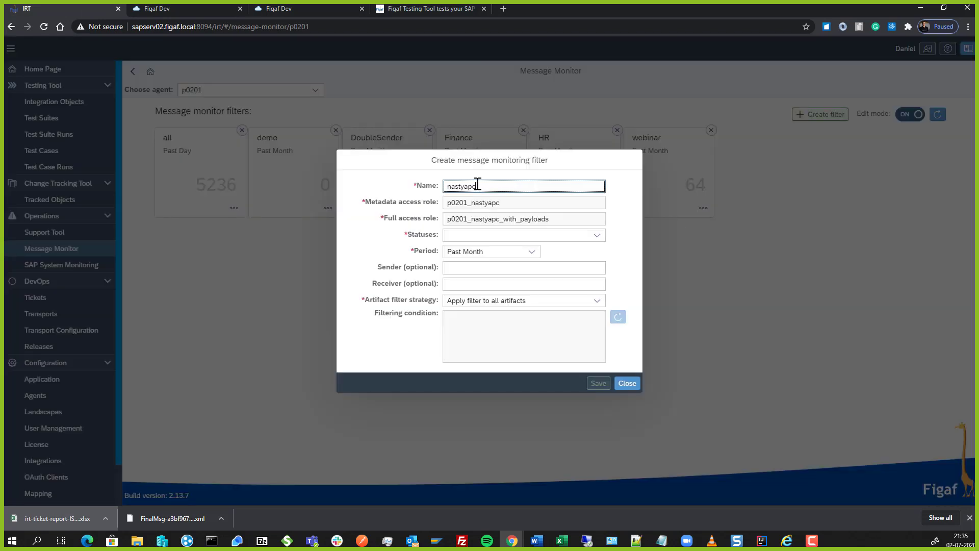
pyautogui.hotkey('ctrl', 'a')
pyautogui.write('demo123')
# Step: Include the statuses Failed, Completed, Retry, Processing and Escalated in the filter
pyautogui.click(597, 236)
pyautogui.click(458, 255)
pyautogui.click(460, 273)
pyautogui.click(460, 293)
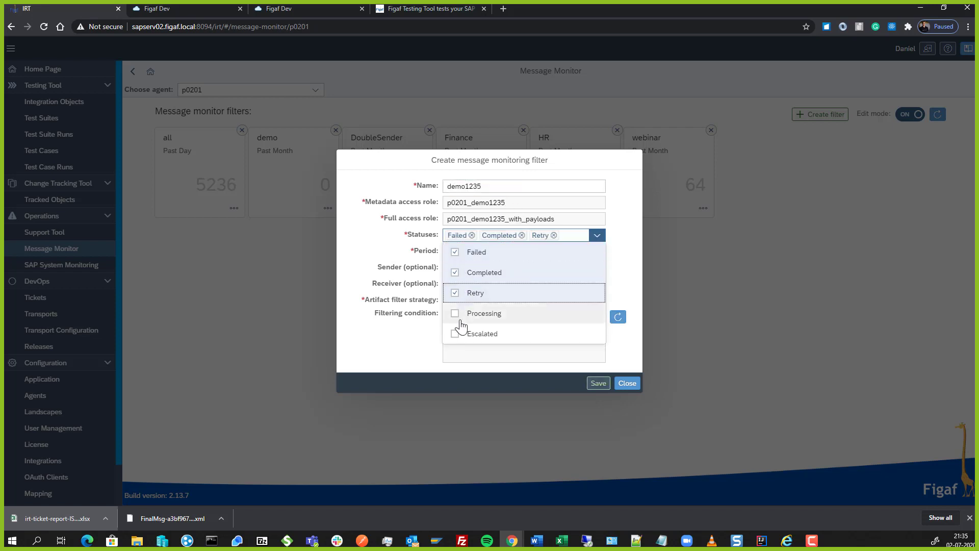
pyautogui.click(460, 313)
pyautogui.click(507, 334)
pyautogui.click(618, 284)
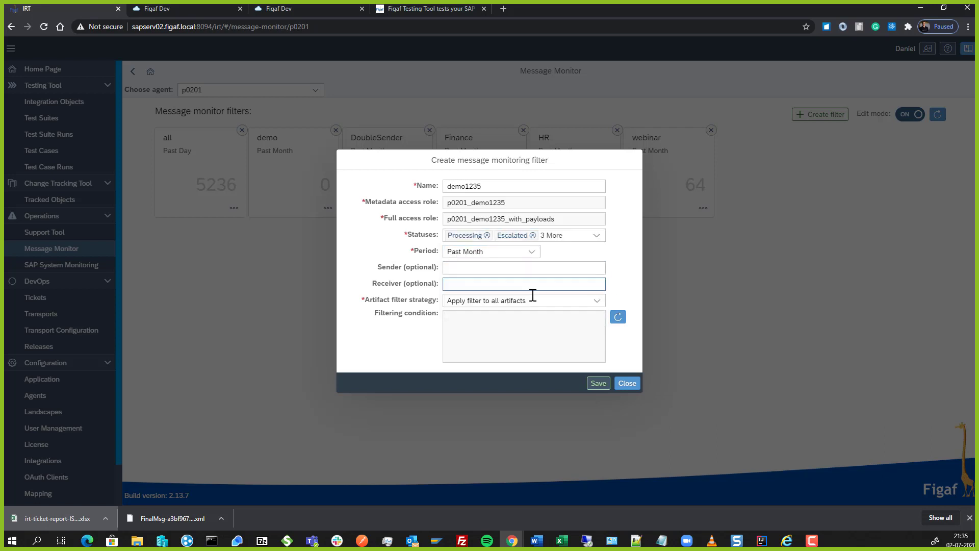
# Step: Set the filter strategy to apply to chosen artifacts and search the runtime artifacts for "getcustomer"
pyautogui.click(595, 305)
pyautogui.click(539, 338)
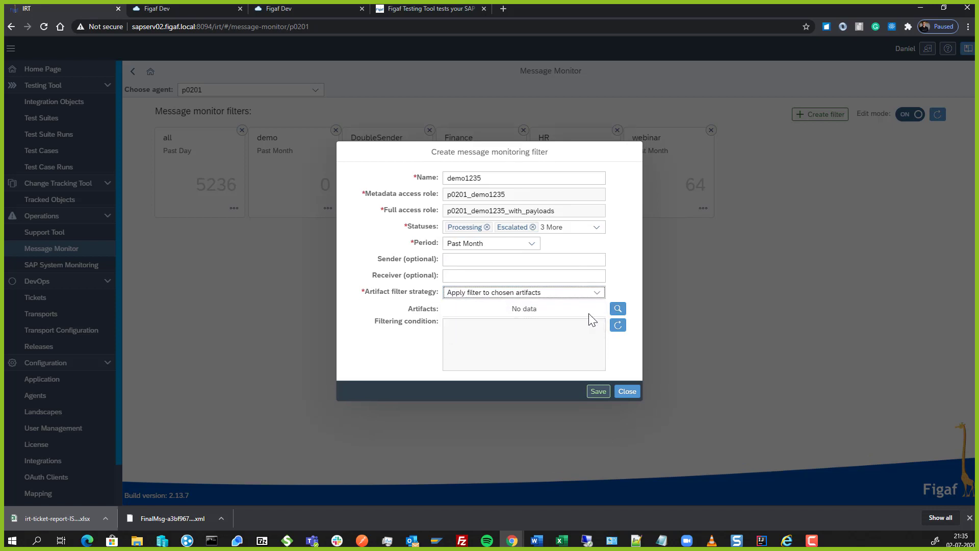
pyautogui.click(617, 310)
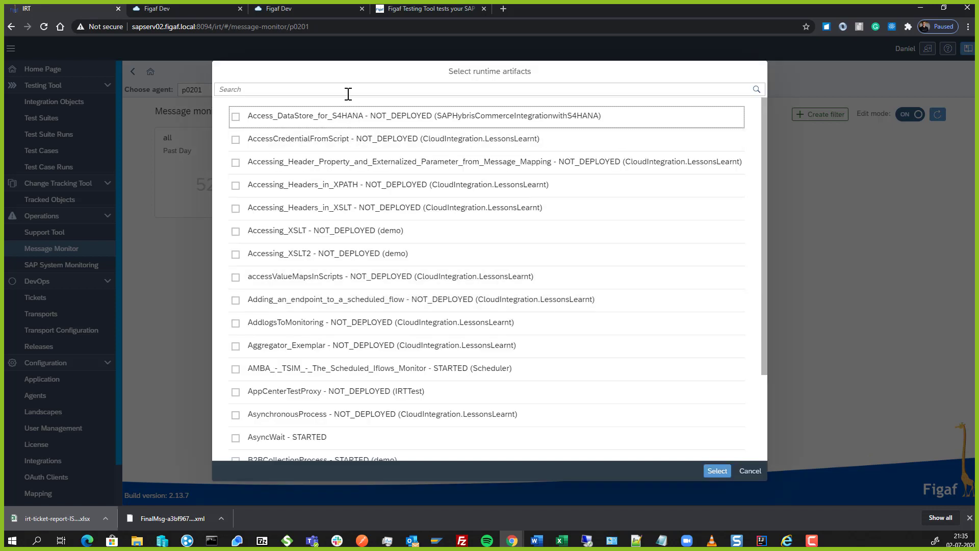
pyautogui.write('c')
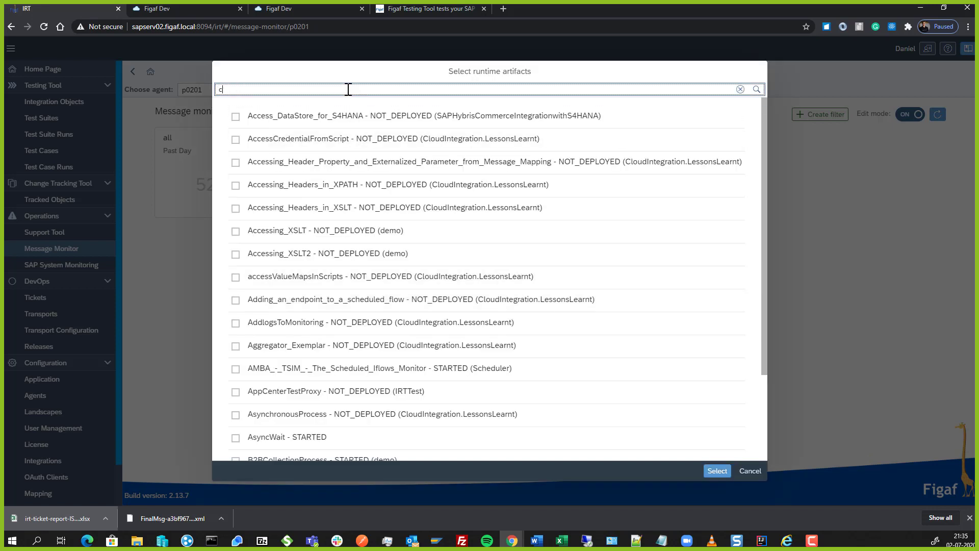
pyautogui.write('l')
pyautogui.press('BackSpace')
pyautogui.press('BackSpace')
pyautogui.write('getcustomer')
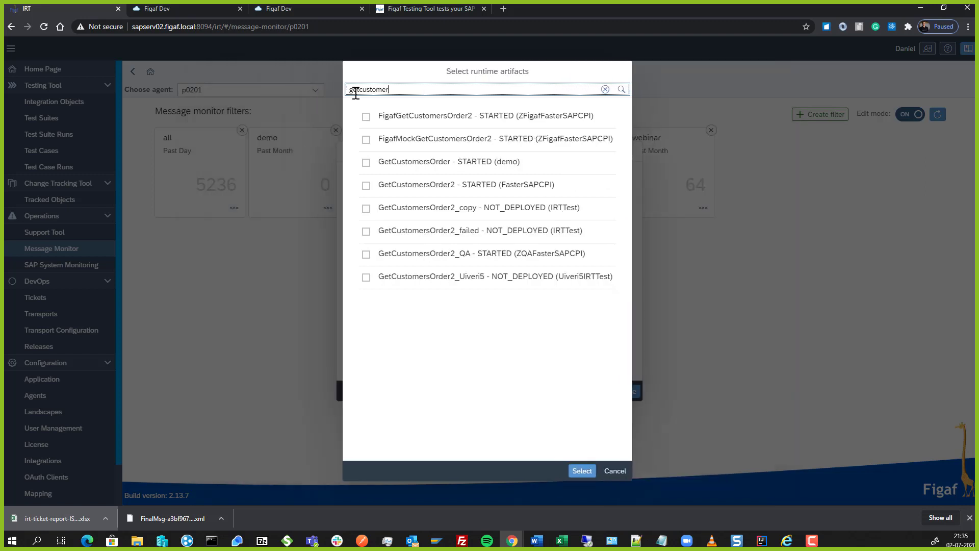
# Step: Add every listed GetCustomersOrder artifact to the filter, including the Figaf, FigafMock, copy, failed, QA and Uiveri5 variants
pyautogui.click(367, 127)
pyautogui.click(368, 155)
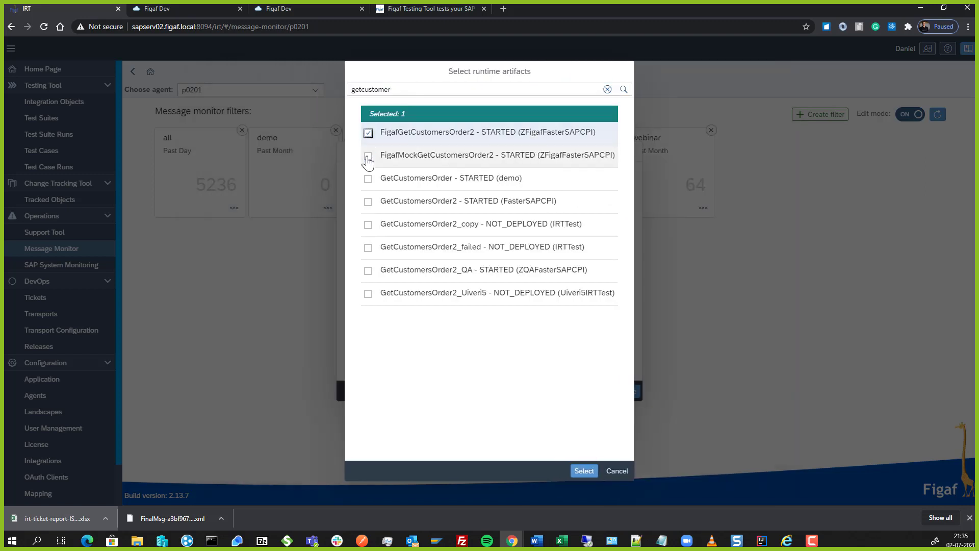
pyautogui.click(368, 178)
pyautogui.click(368, 202)
pyautogui.click(368, 225)
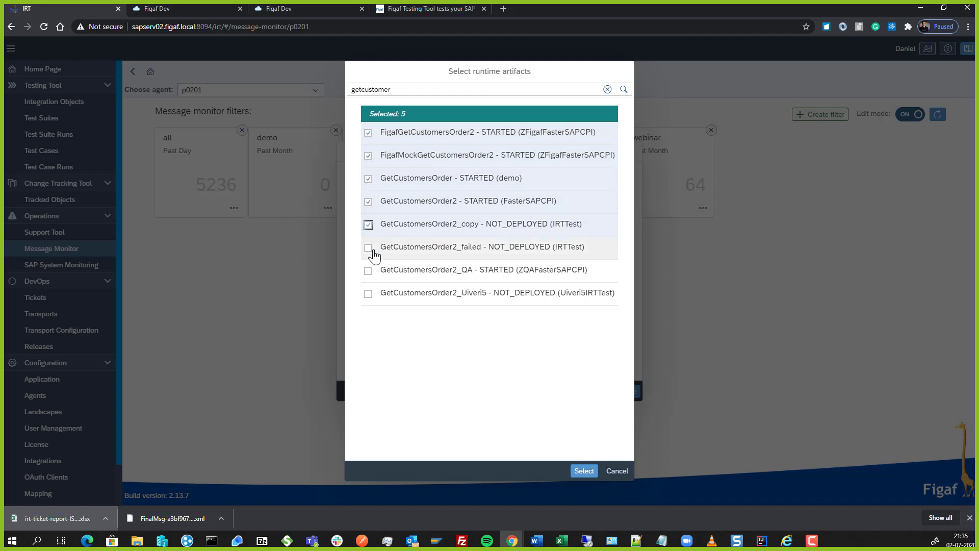
pyautogui.click(368, 247)
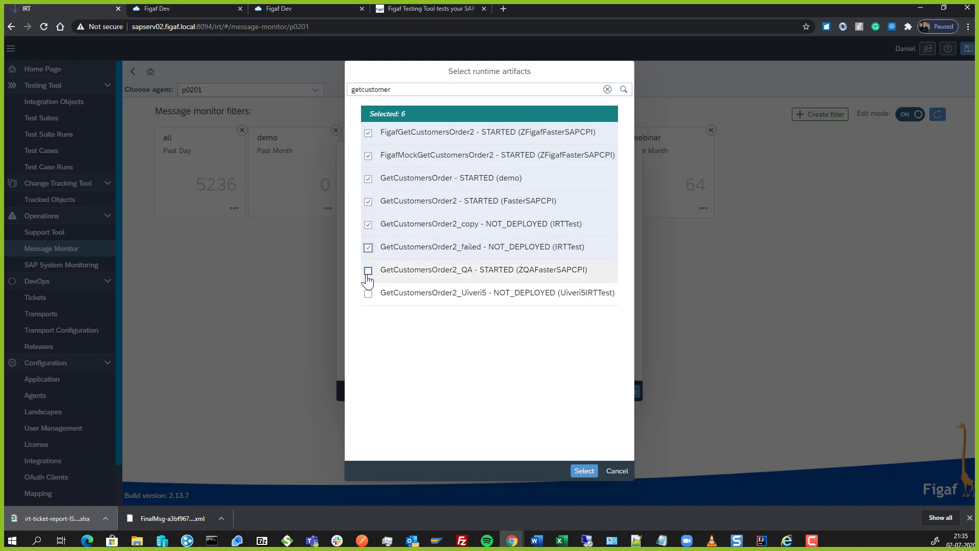
pyautogui.click(585, 470)
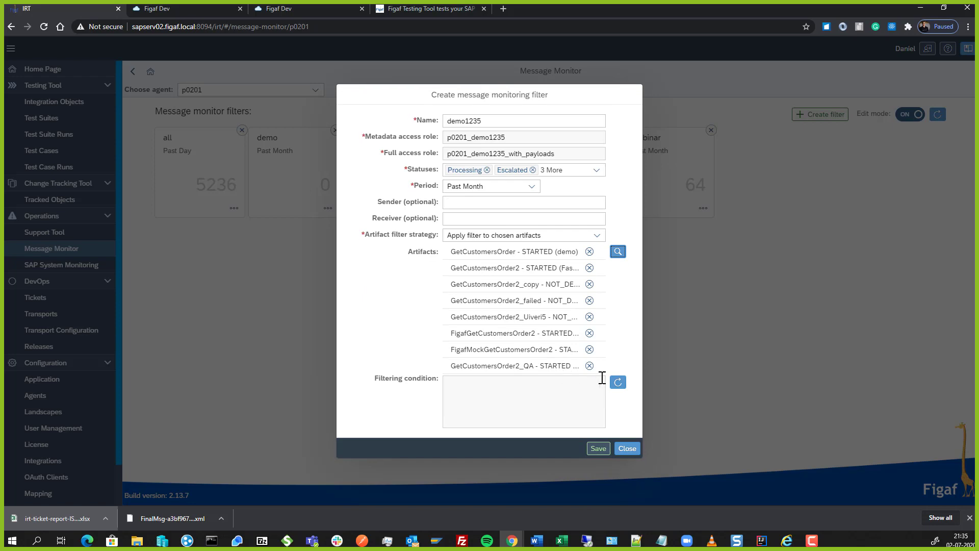
# Step: Generate the filtering condition from the chosen artifacts and save the filter
pyautogui.click(618, 383)
pyautogui.scroll(-5, 590, 406)
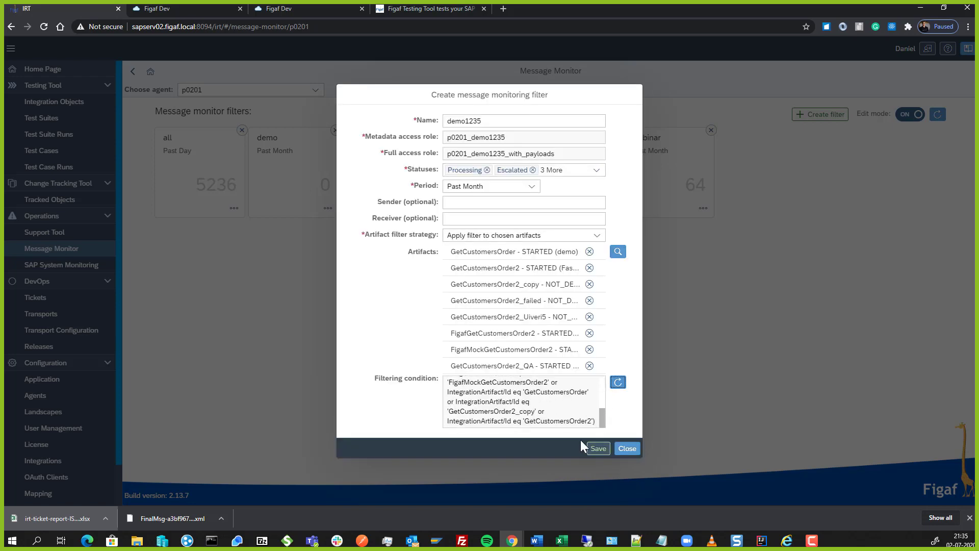
pyautogui.click(595, 449)
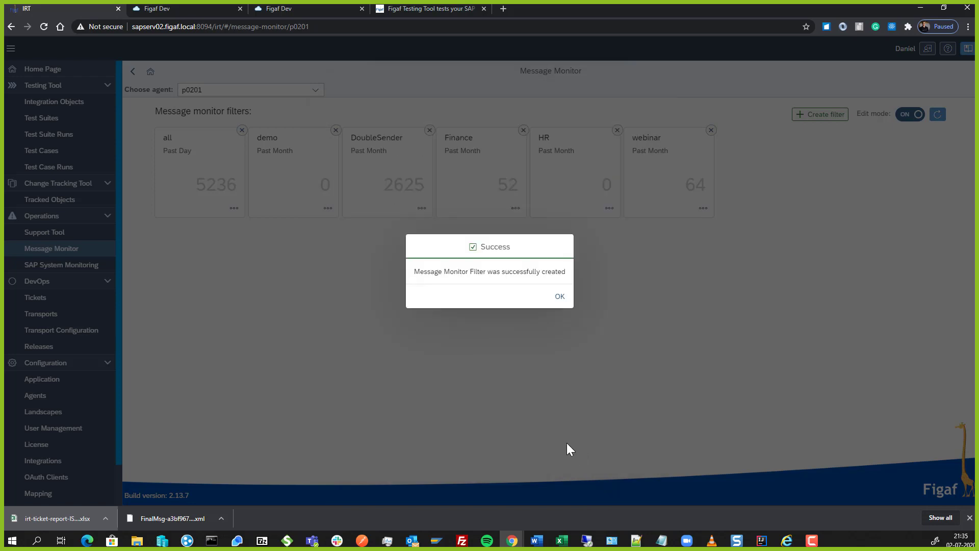
pyautogui.click(561, 294)
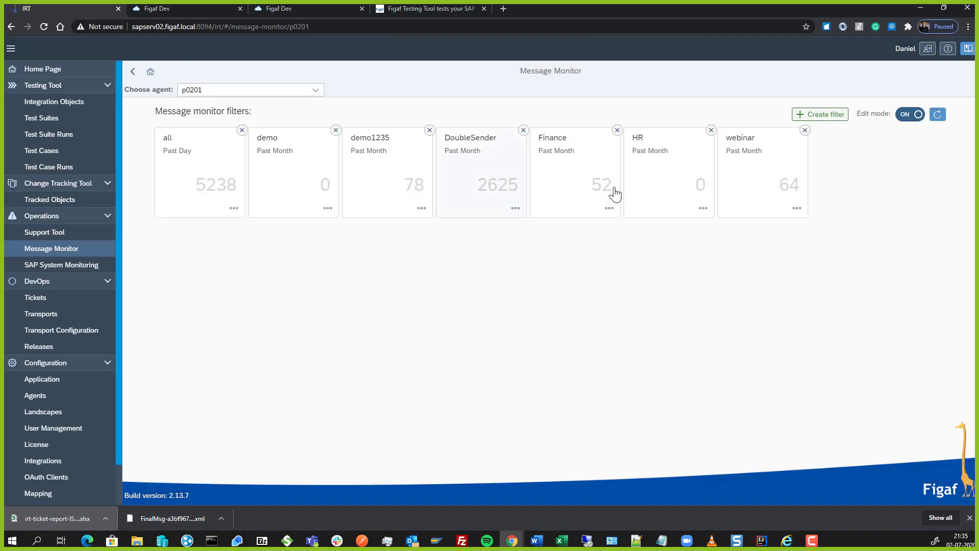
# Step: Review the saved settings of the demo1235 filter and turn off edit mode
pyautogui.click(402, 190)
pyautogui.click(629, 450)
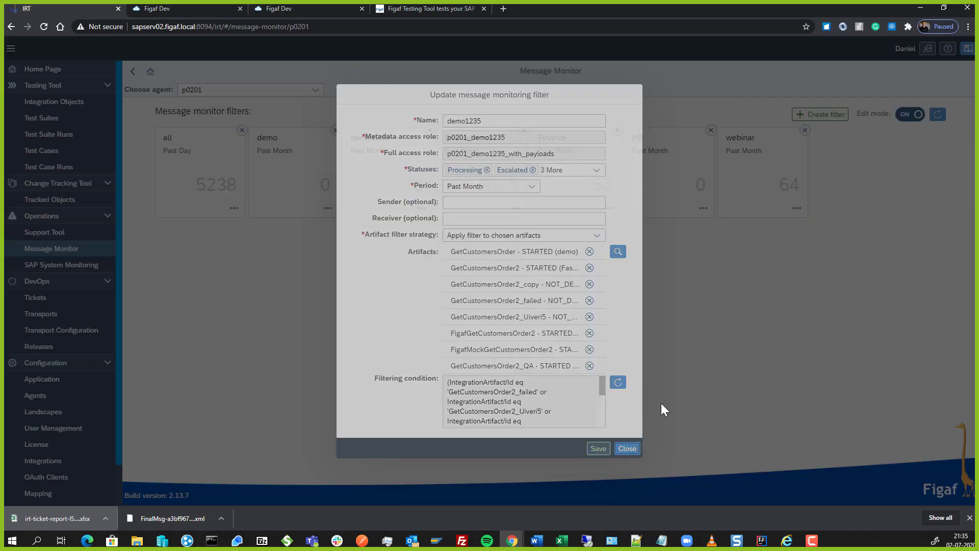
pyautogui.click(908, 113)
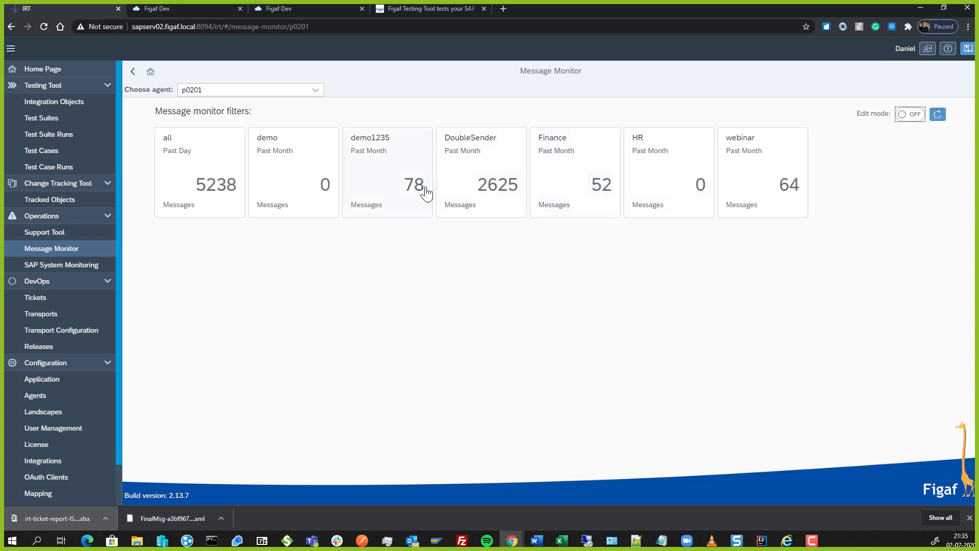
# Step: Open the demo1235 filter's messages and examine the first GetCustomersOrder2 message's properties, logs and attachments
pyautogui.click(403, 192)
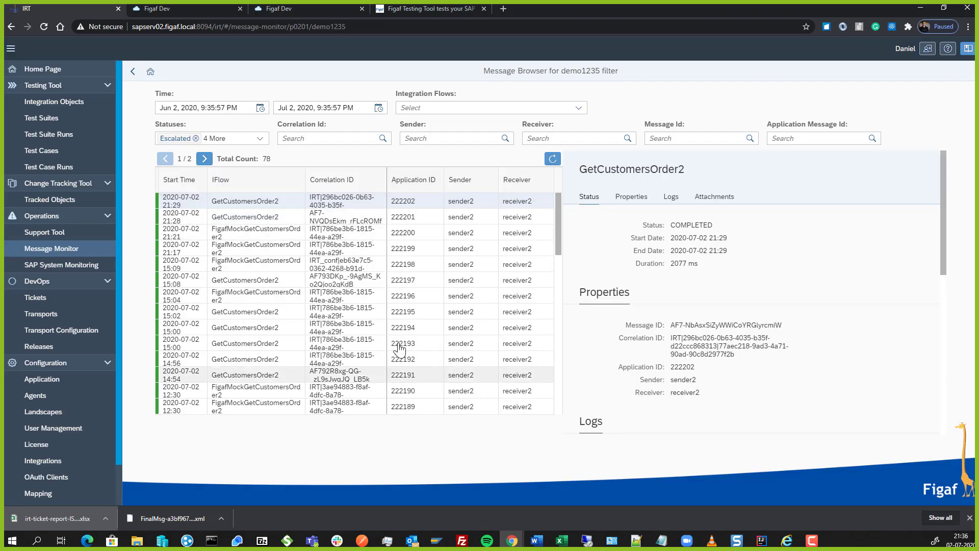
pyautogui.scroll(-4, 693, 306)
pyautogui.scroll(-1, 692, 321)
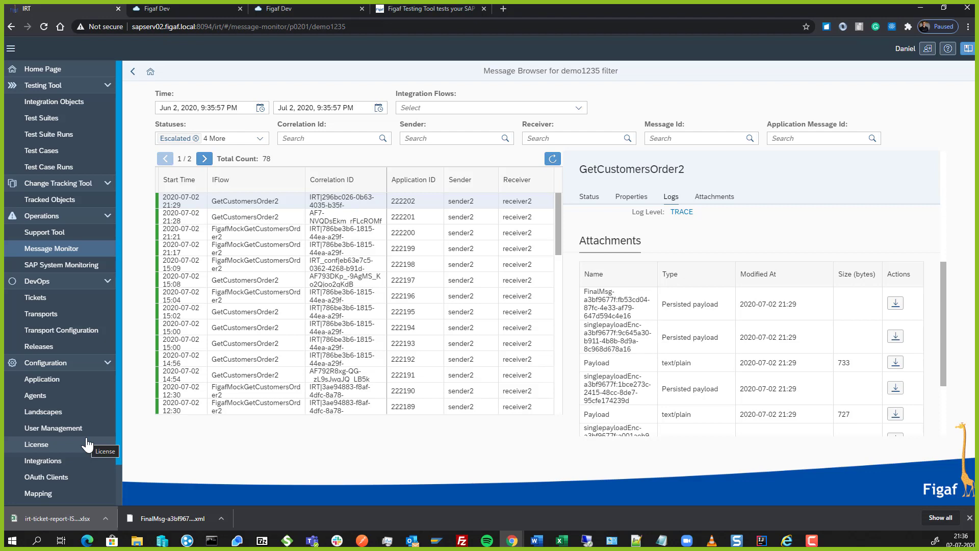
# Step: Open SAP System Monitoring for p0201 and examine the CPU, memory, latency and processed-message charts
pyautogui.click(91, 268)
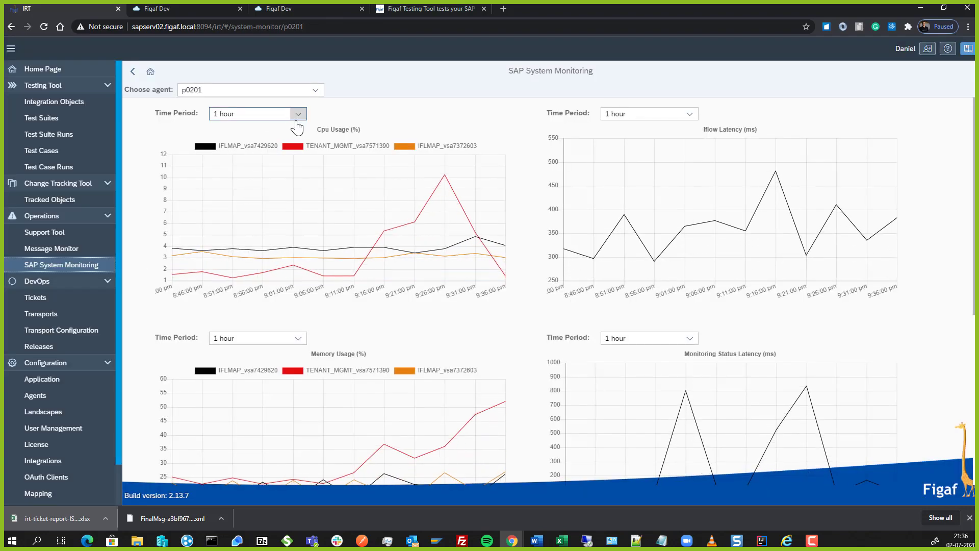
pyautogui.scroll(-5, 293, 351)
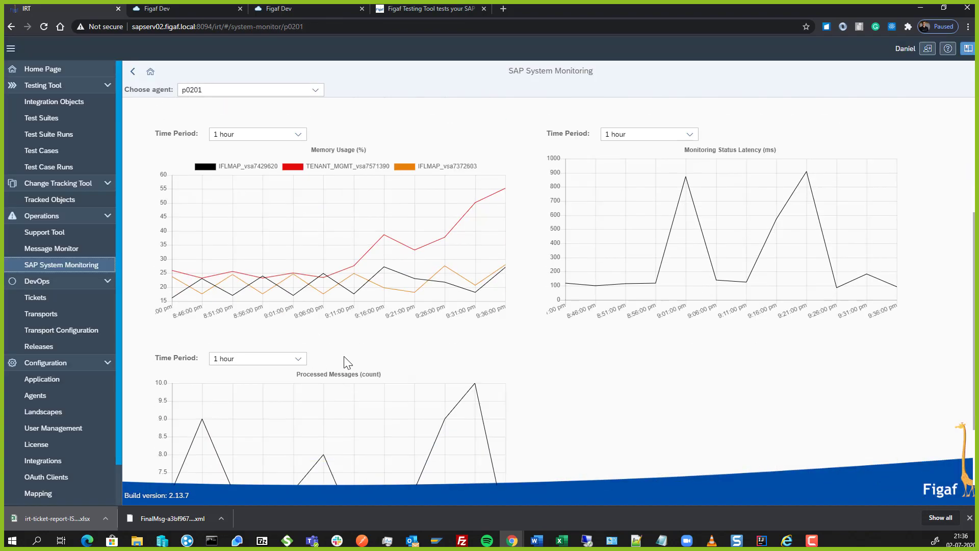
pyautogui.scroll(2, 452, 362)
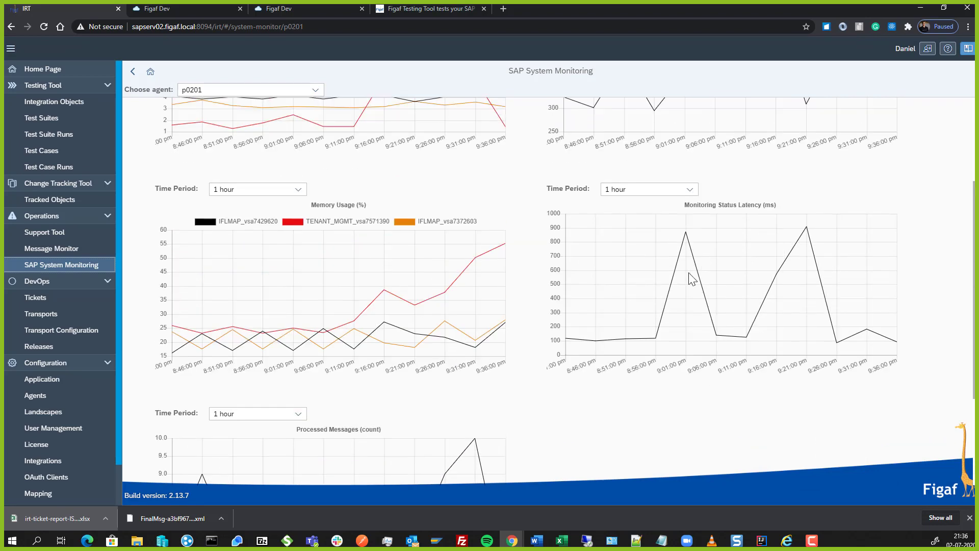
# Step: Check the Processed Messages chart, and set the CPU Usage chart's time period to 7 days
pyautogui.scroll(-3, 570, 321)
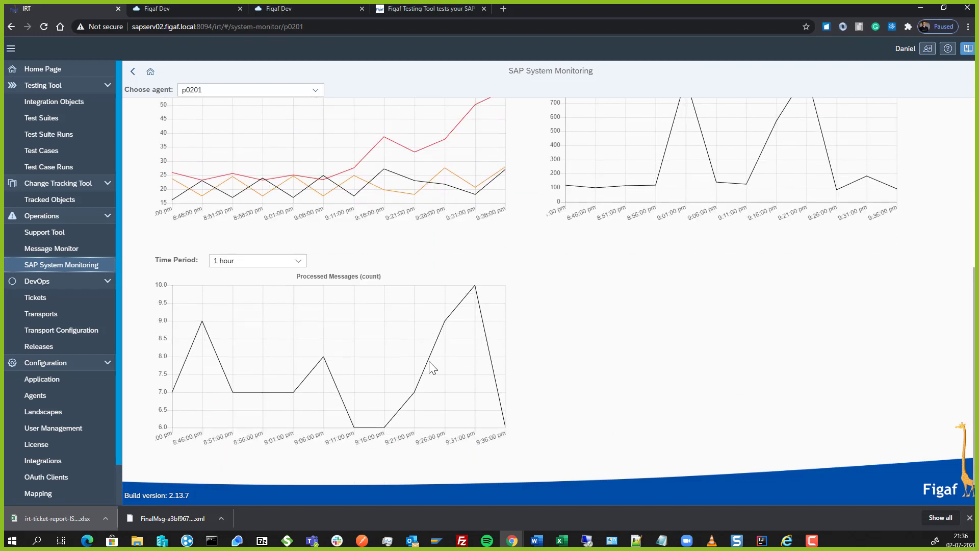
pyautogui.scroll(6, 429, 361)
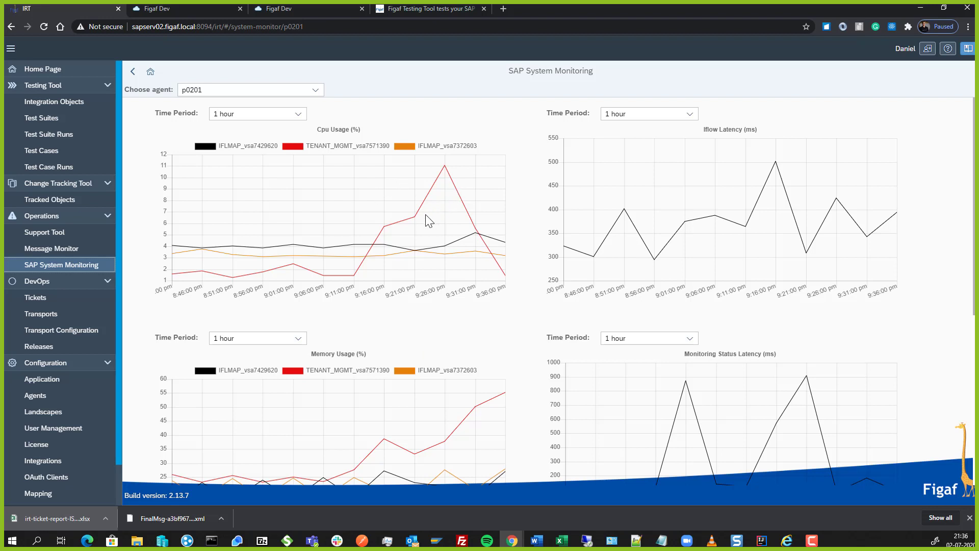
pyautogui.click(300, 114)
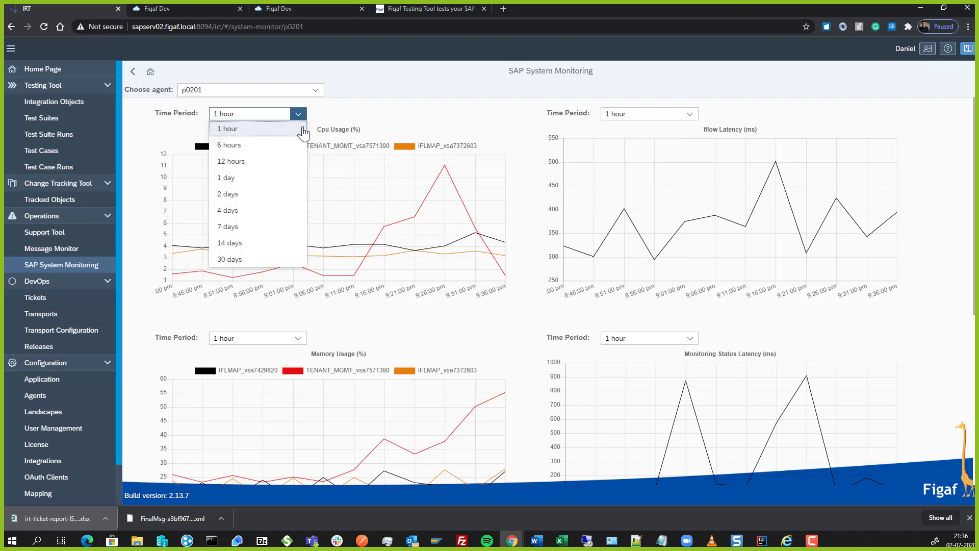
pyautogui.click(274, 232)
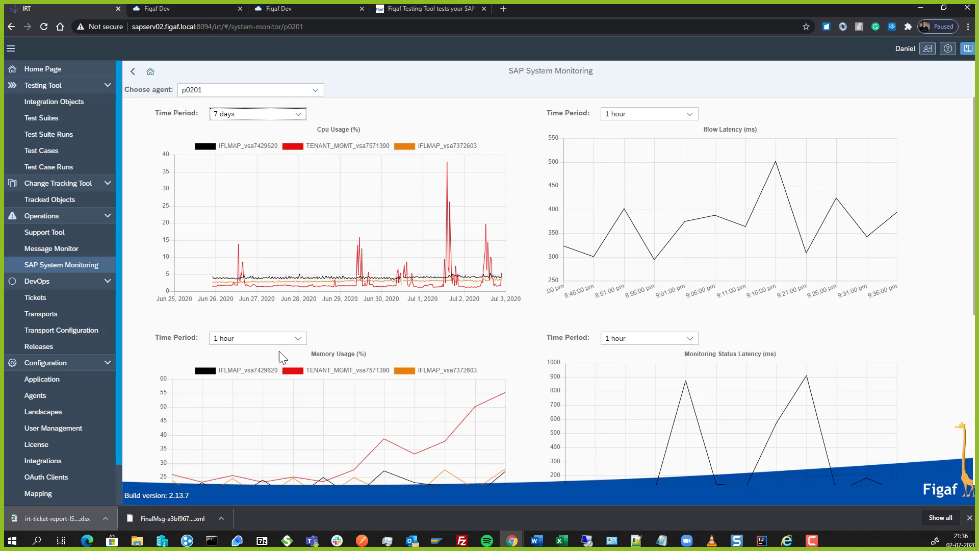
# Step: Set the CPU Usage chart's time period to 14 days and inspect the curves around June 21, 2020
pyautogui.click(253, 339)
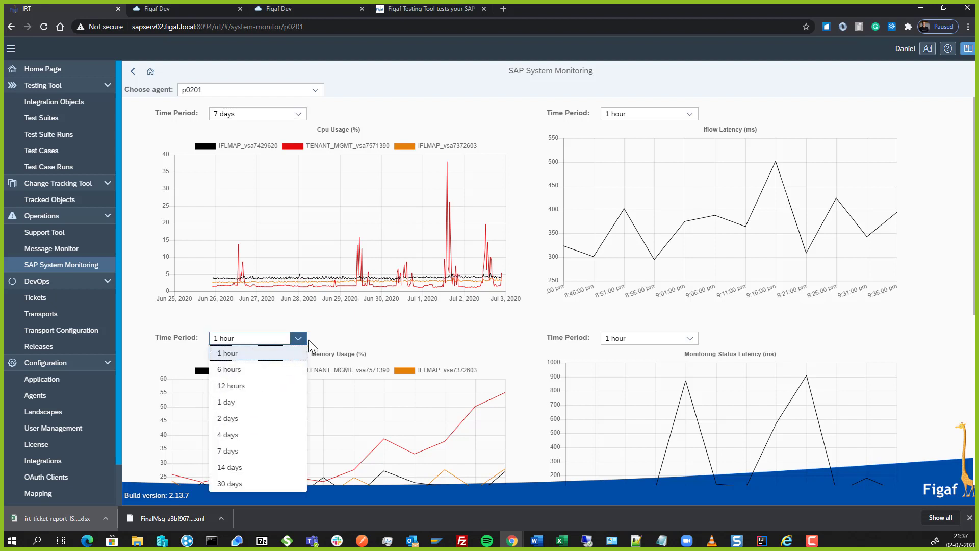
pyautogui.click(298, 114)
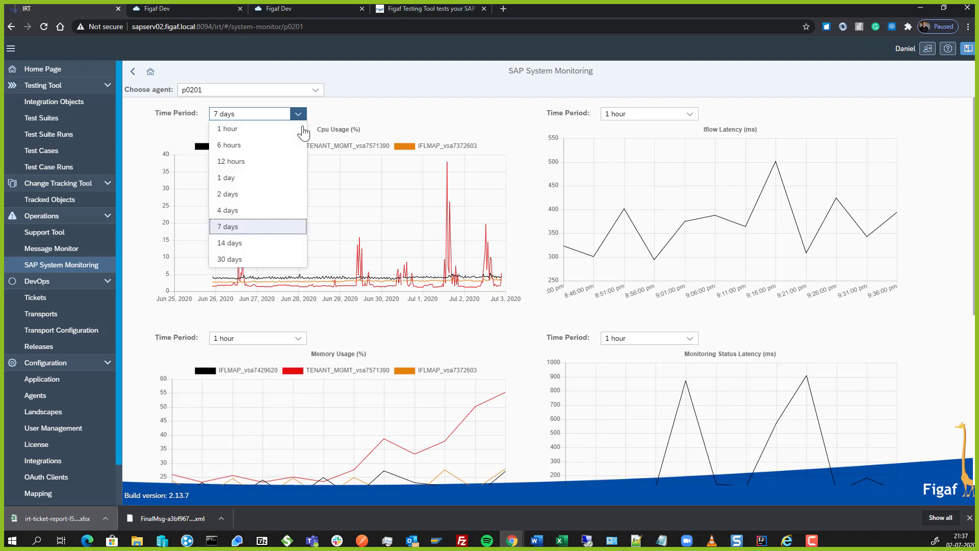
pyautogui.click(240, 243)
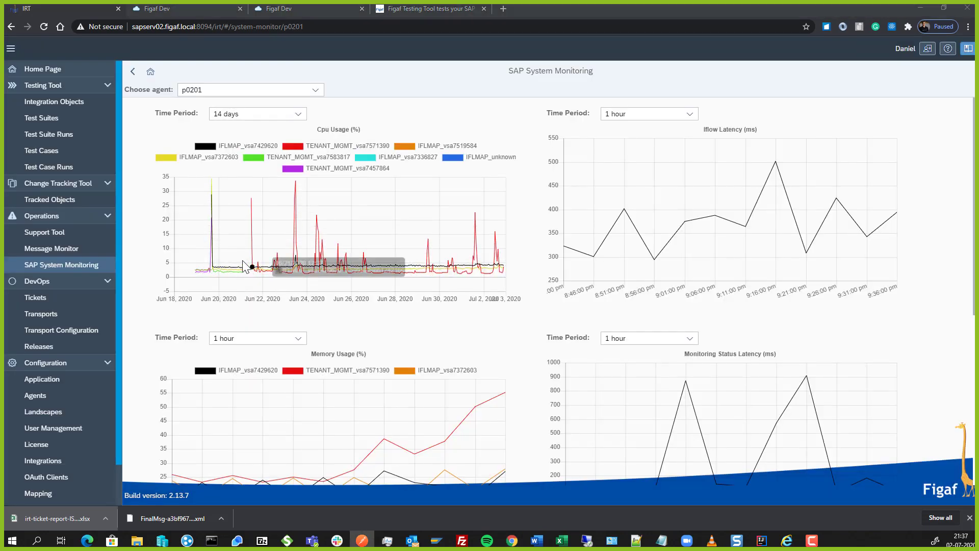
pyautogui.moveTo(247, 278)
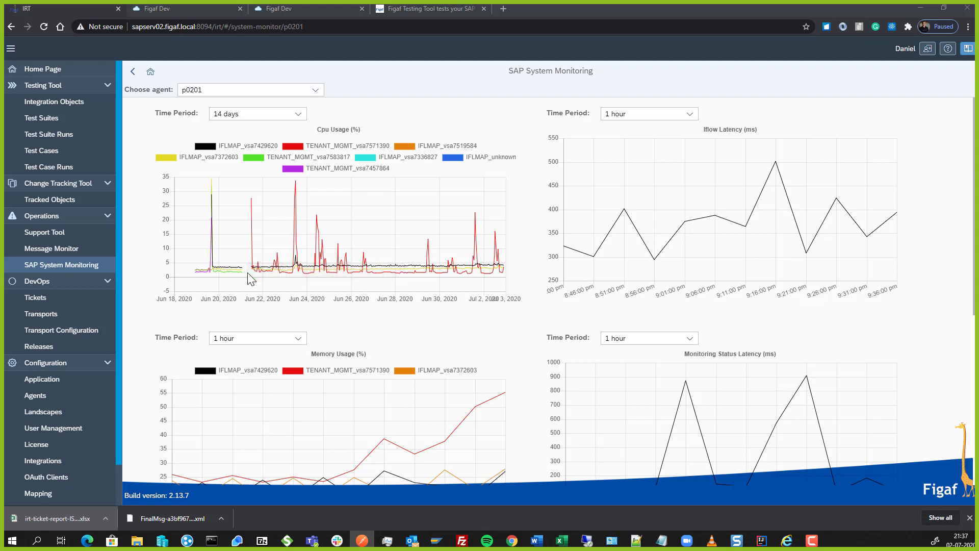